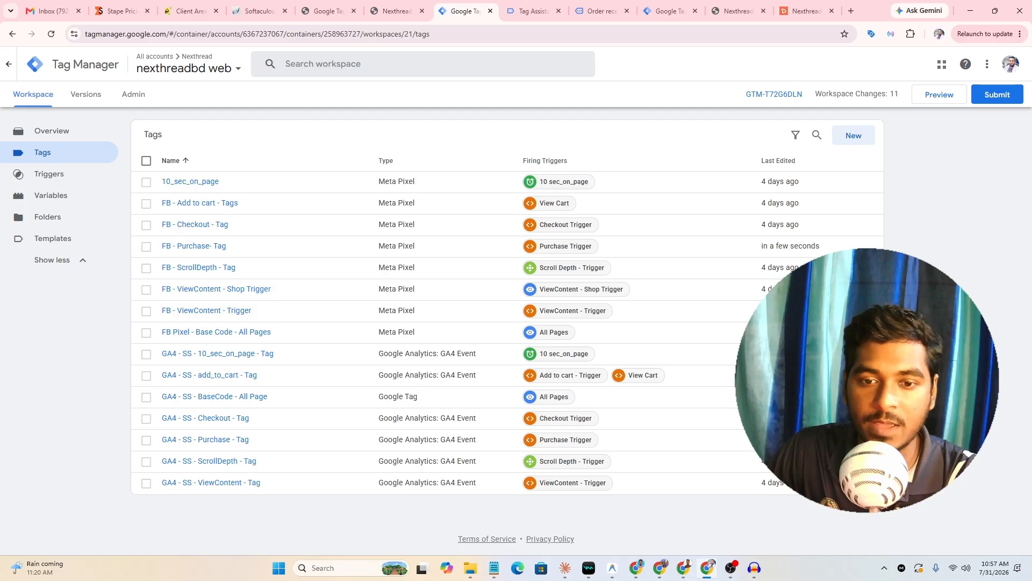
Open the NexThread store's home page in a new browser tab from the existing order confirmation page.
click(531, 11)
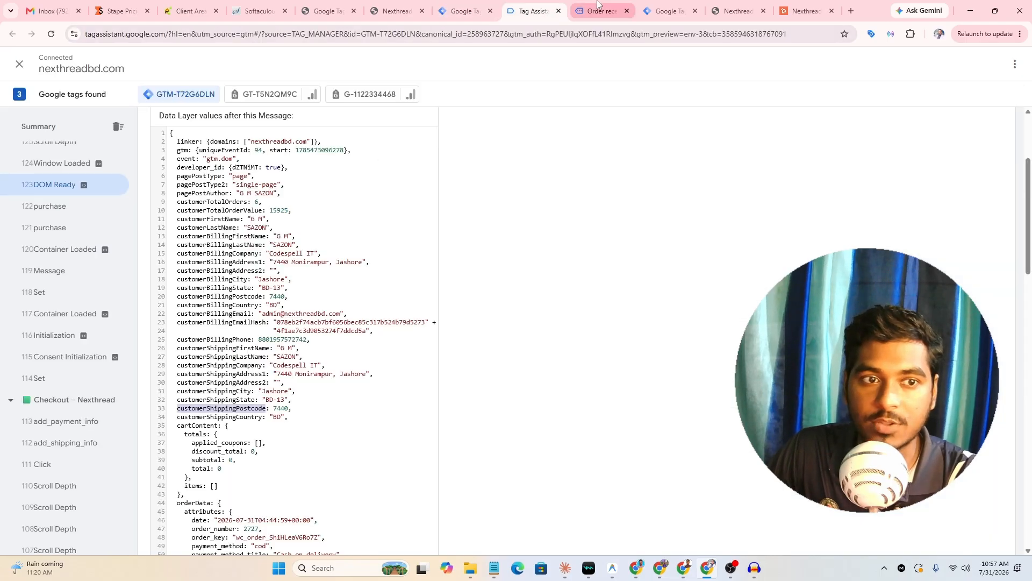
click(598, 7)
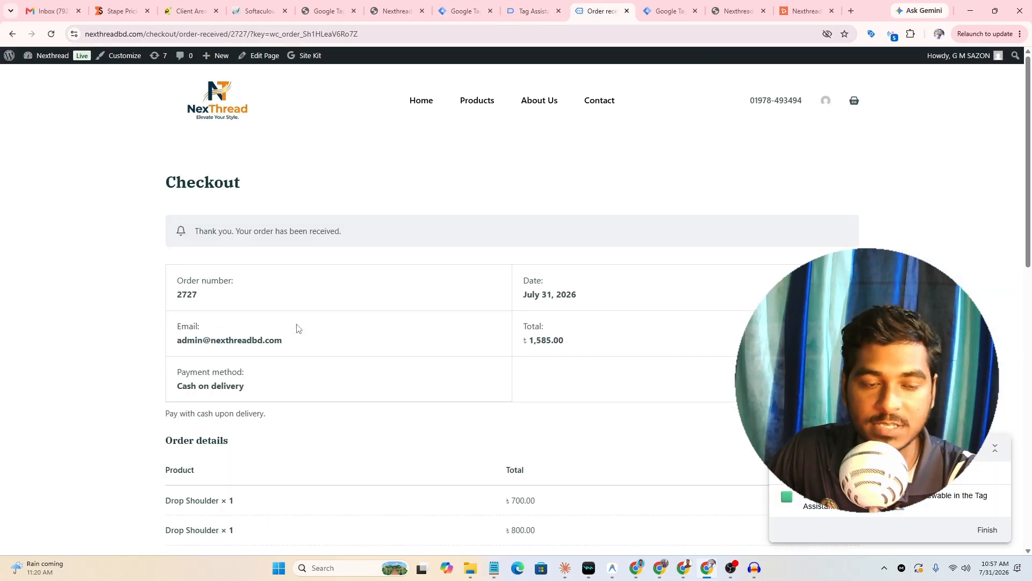
middle_click(209, 98)
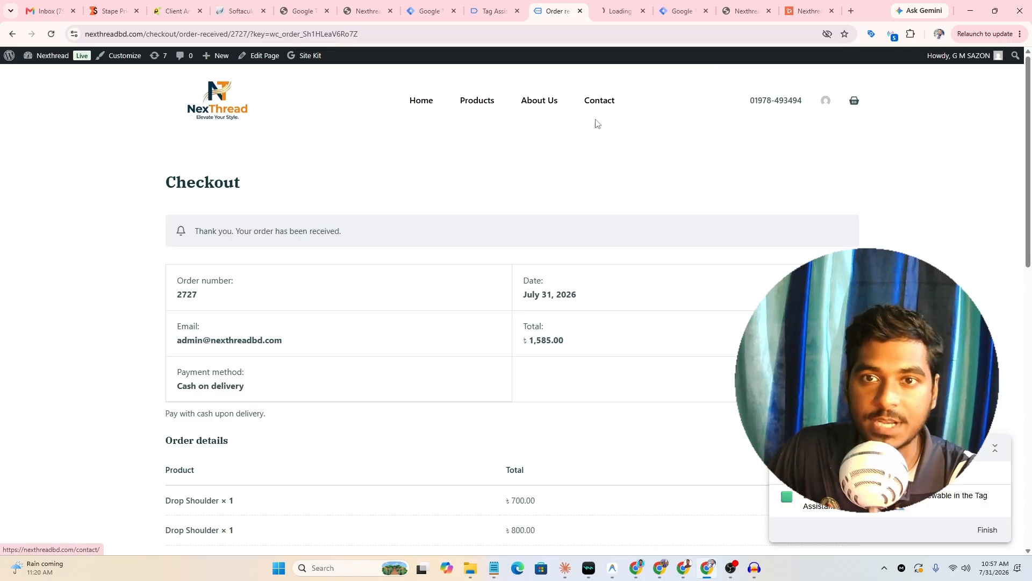
click(631, 12)
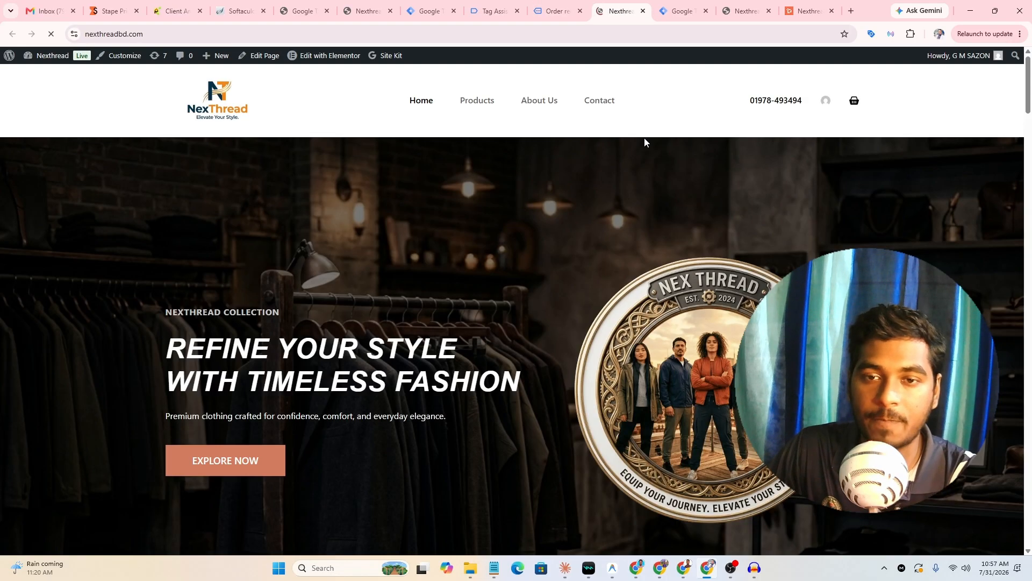
mouse_move(1027, 85)
mouse_down()
mouse_move(1026, 244)
mouse_move(1027, 82)
mouse_up()
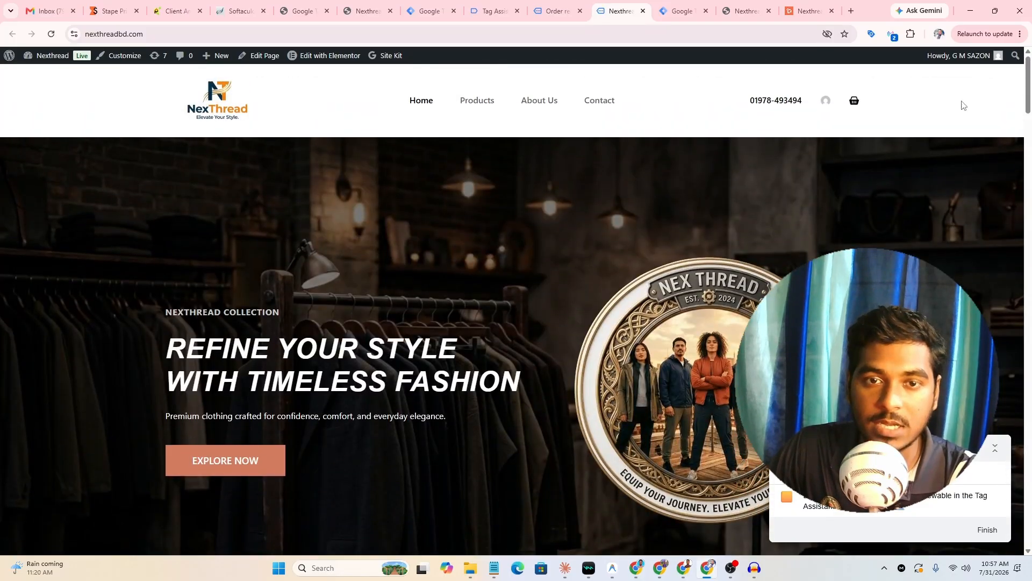
Browse the store's Products page and open the charcoal gray "simplify." Drop Shoulder product.
click(475, 101)
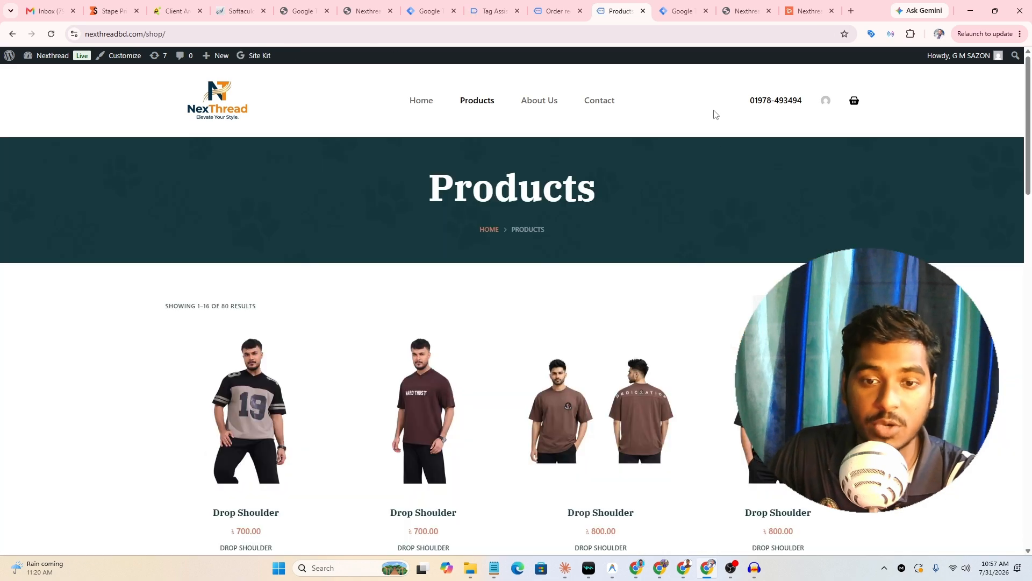
drag(1029, 92, 1025, 240)
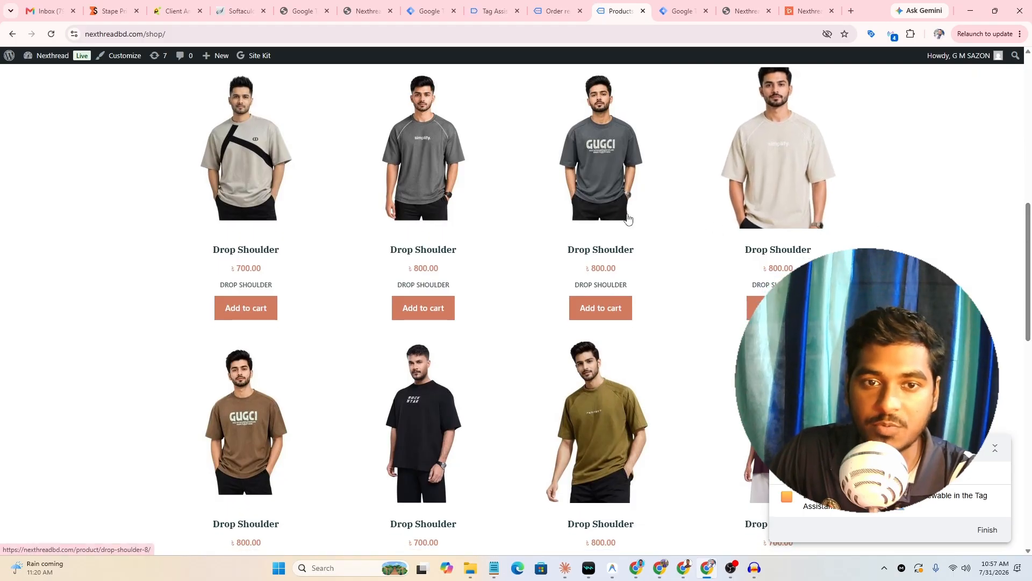
click(420, 170)
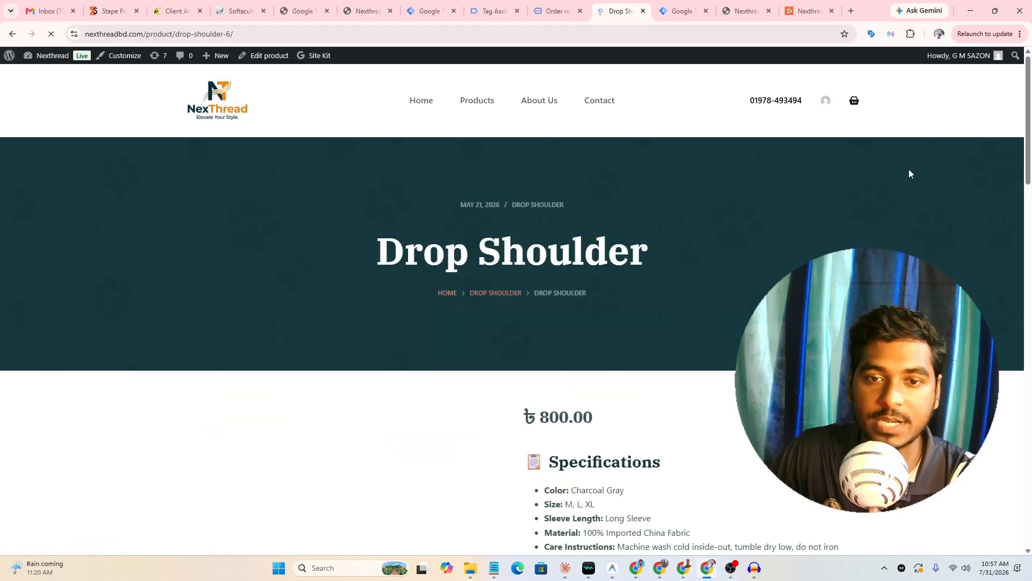
Add one charcoal gray Drop Shoulder to the cart and proceed to checkout.
scroll(780, 236, down, 5)
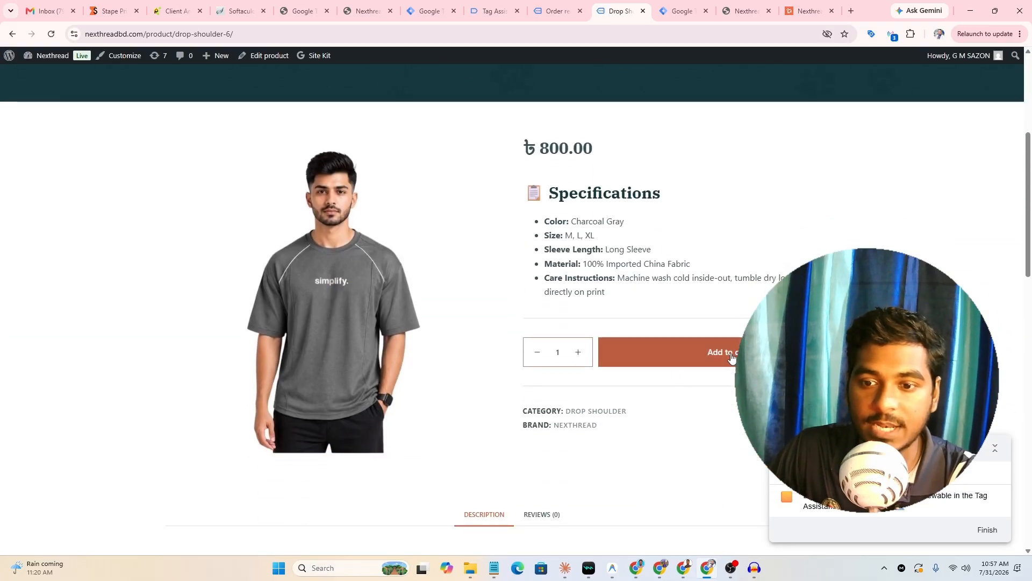
click(731, 359)
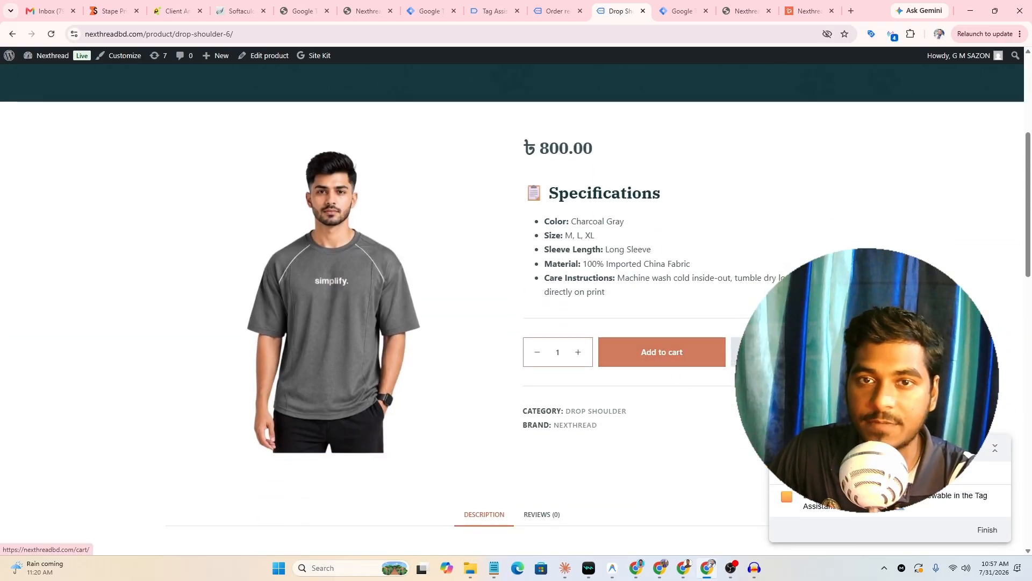
scroll(867, 221, down, 3)
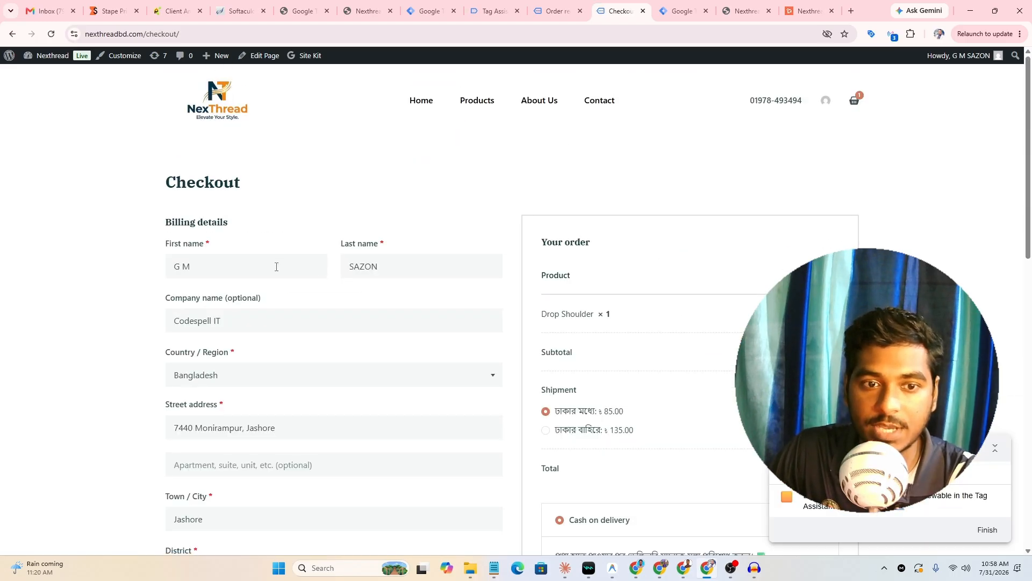
Place the order with cash on delivery using the prefilled billing details, and check the order confirmation message.
scroll(604, 272, down, 10)
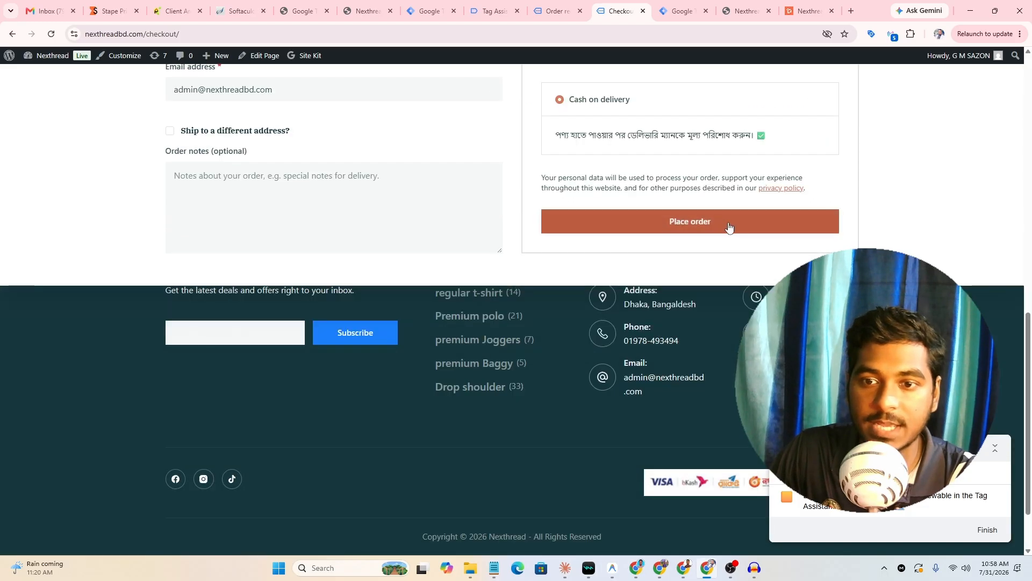
click(728, 225)
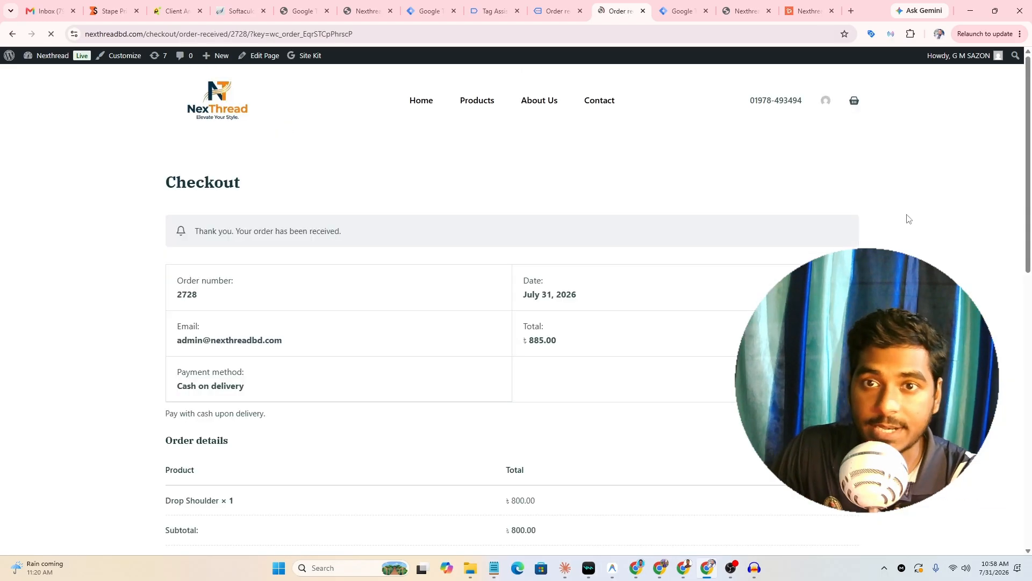
drag(196, 231, 347, 232)
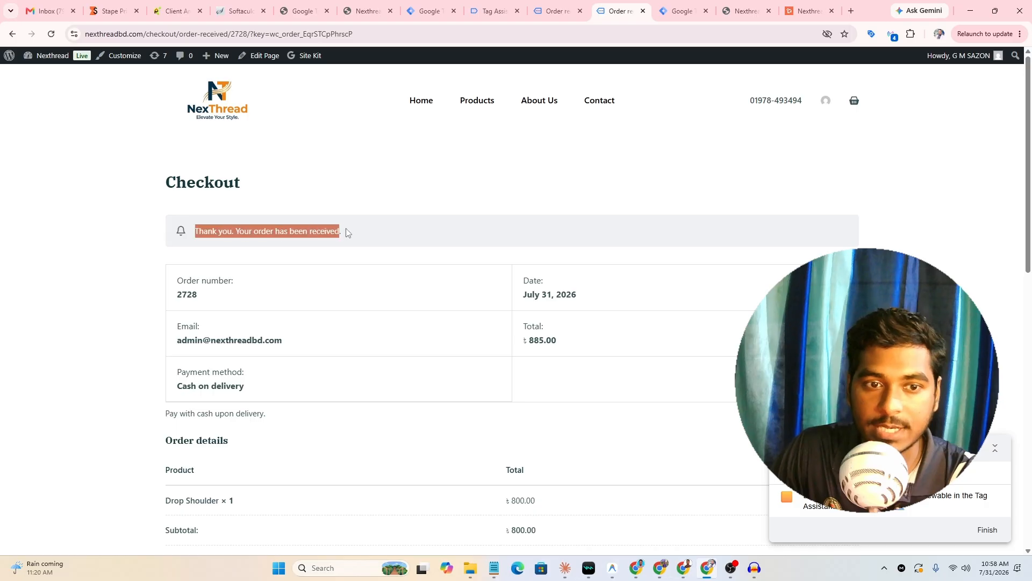
click(376, 194)
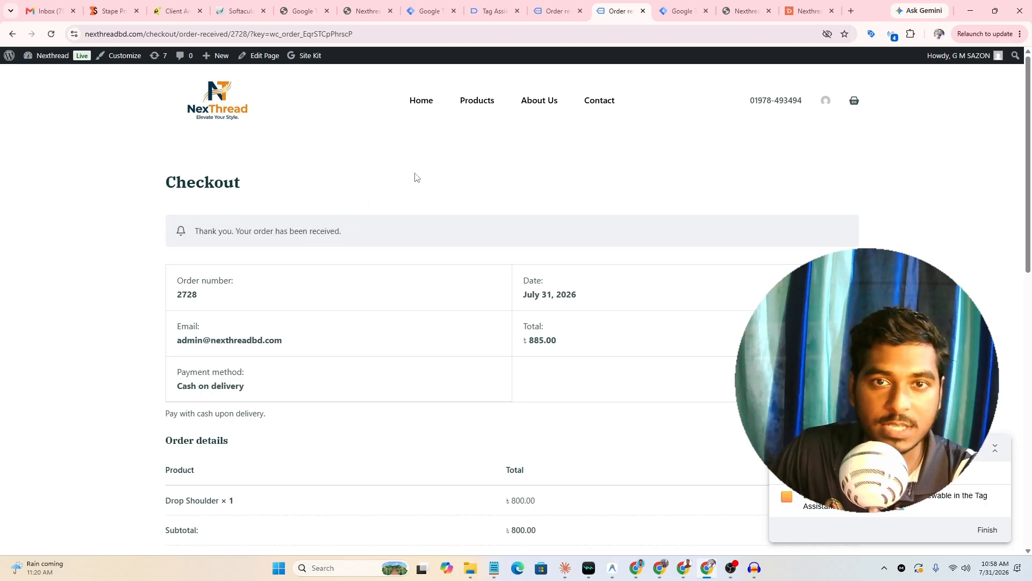
click(488, 10)
click(430, 11)
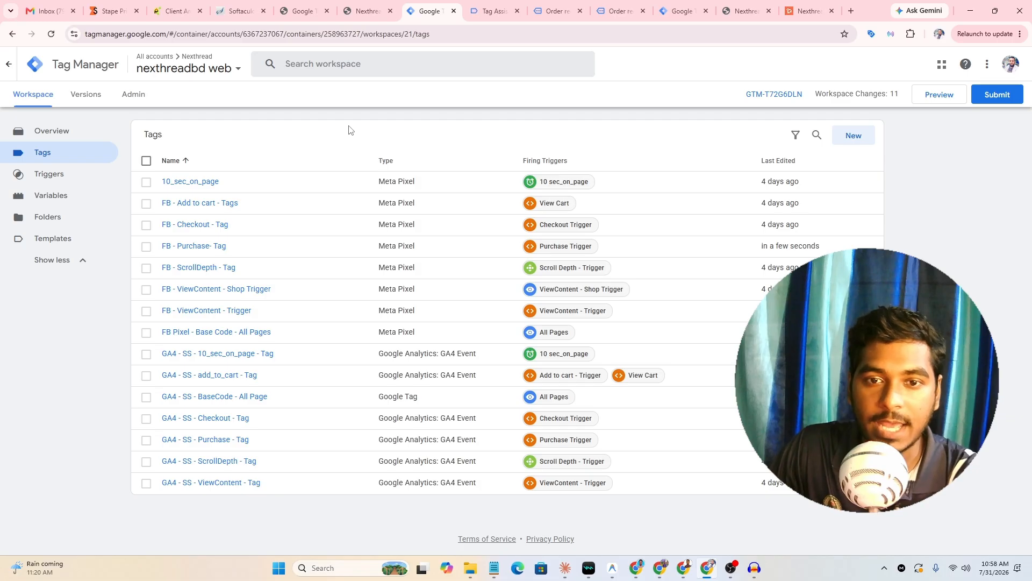
click(617, 5)
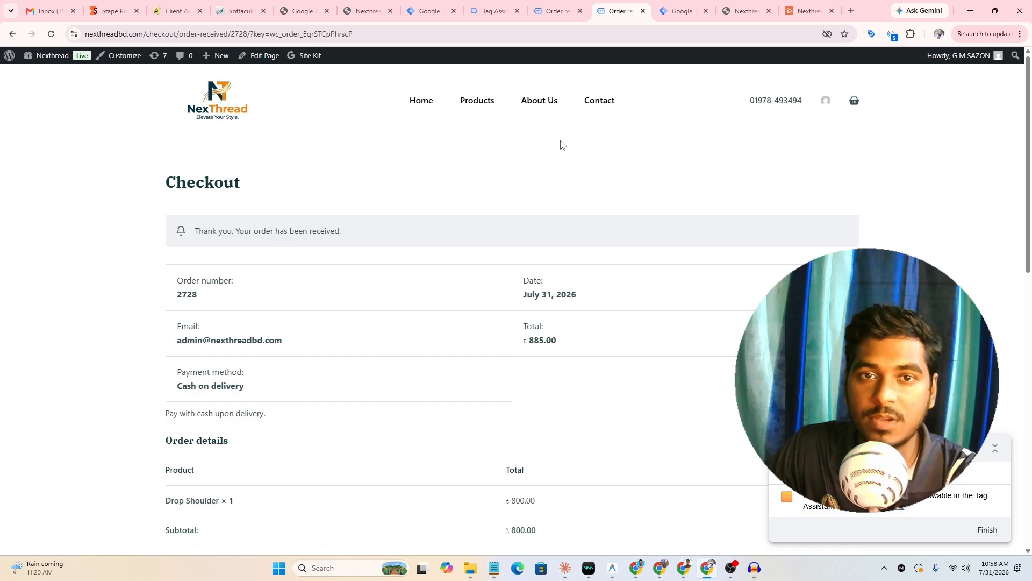
click(558, 10)
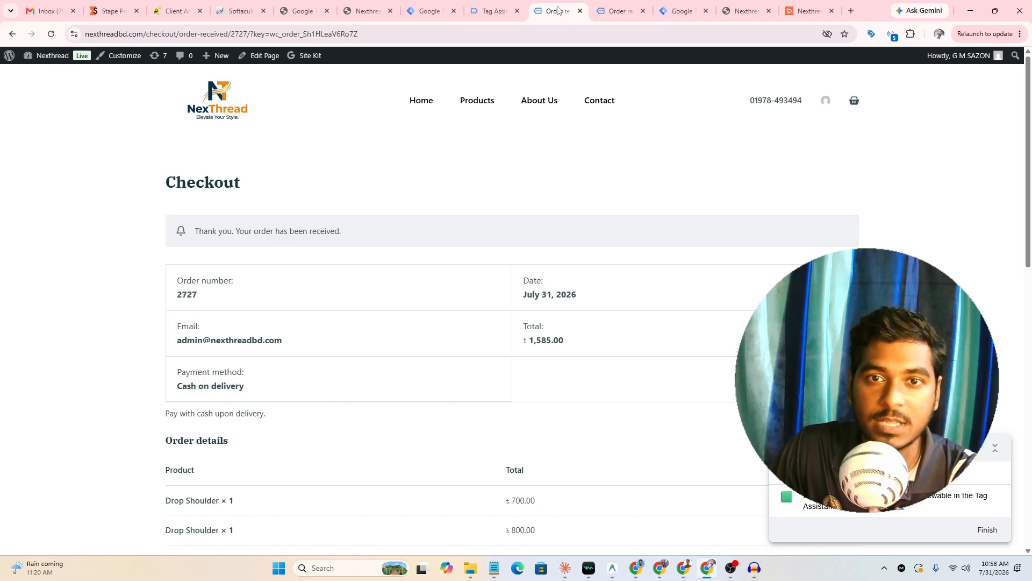
Switch to Tag Assistant and select the DOM Ready event of the newest Order received page.
click(490, 10)
click(62, 185)
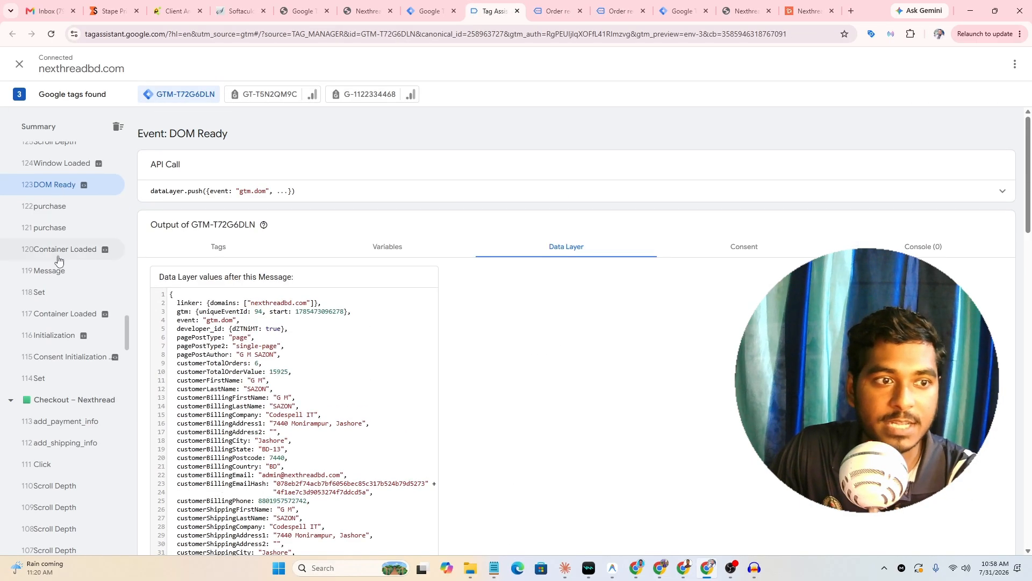
scroll(58, 261, up, 20)
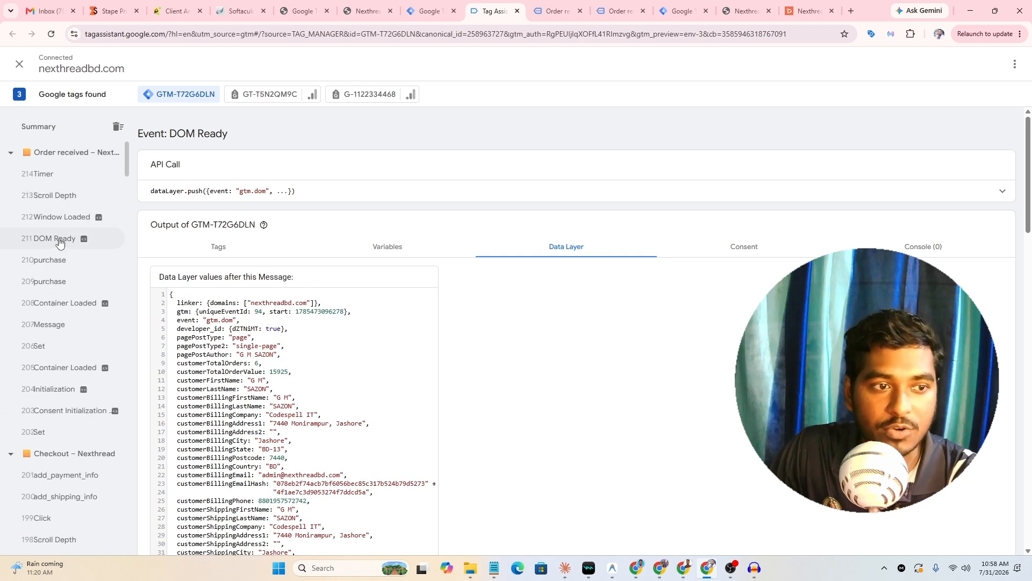
click(59, 243)
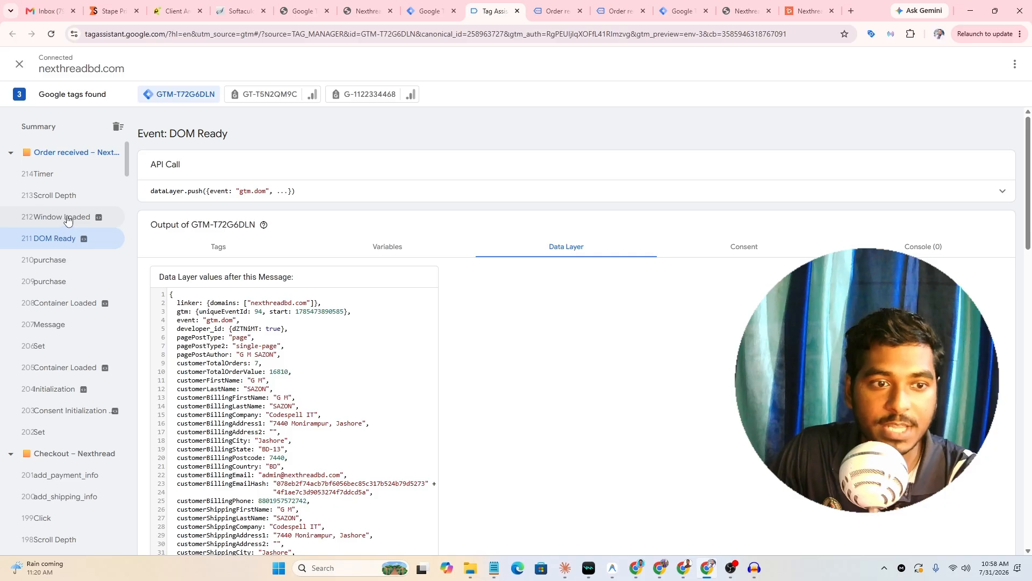
Inspect the fired tags and the variable values of the newest Order received page's Window Loaded event.
click(68, 219)
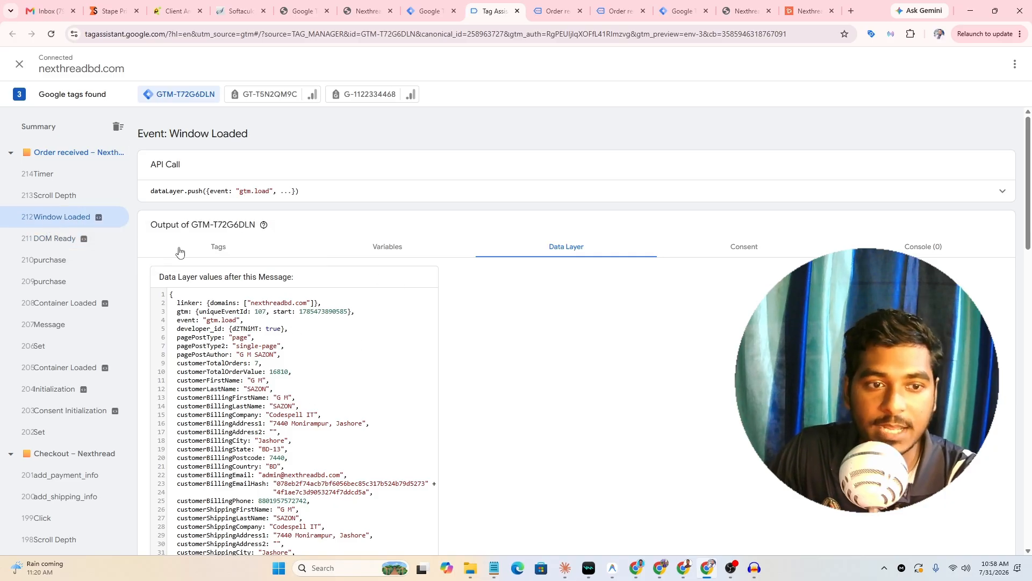
click(212, 247)
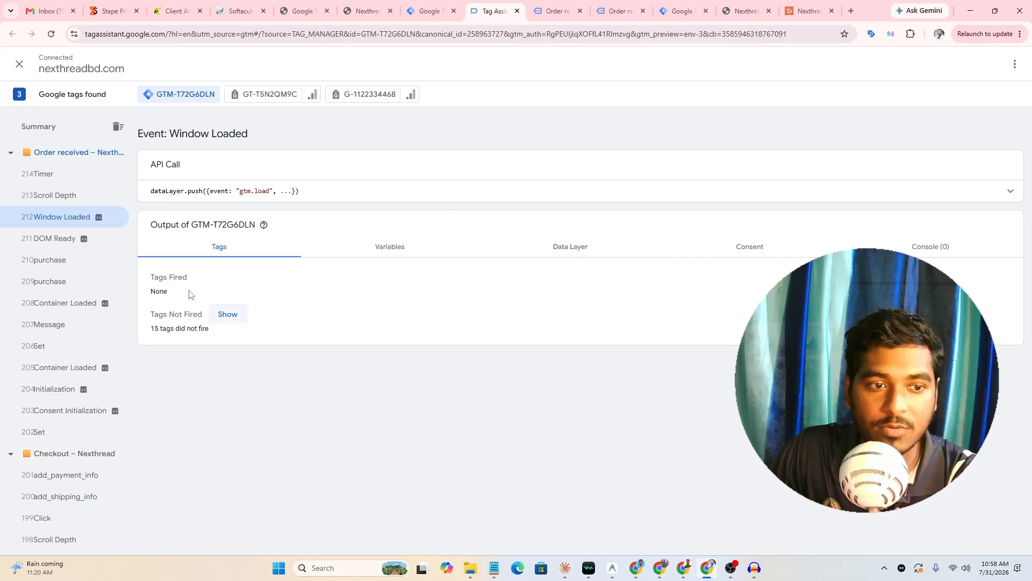
click(376, 257)
scroll(421, 329, down, 2)
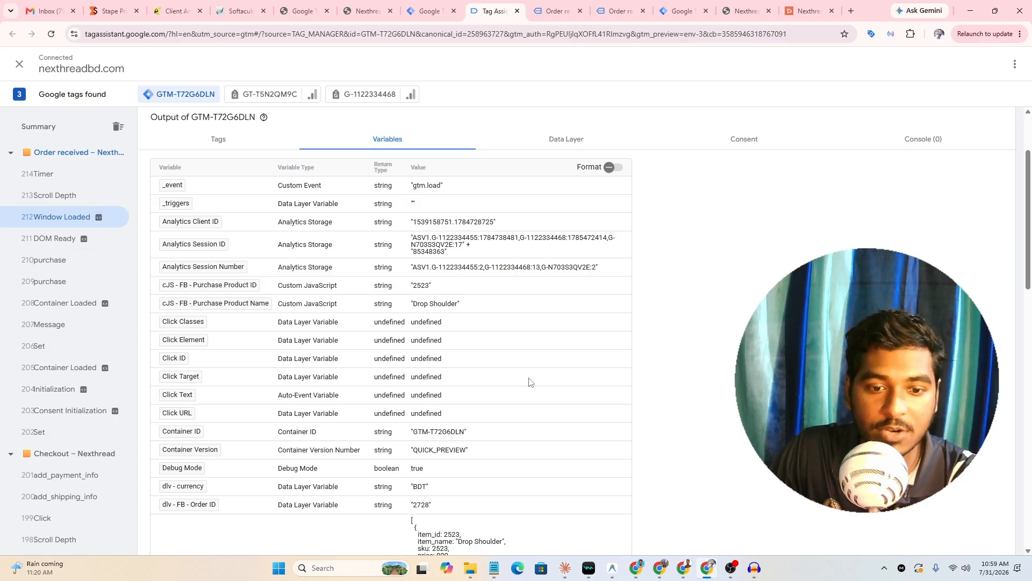
scroll(530, 380, down, 2)
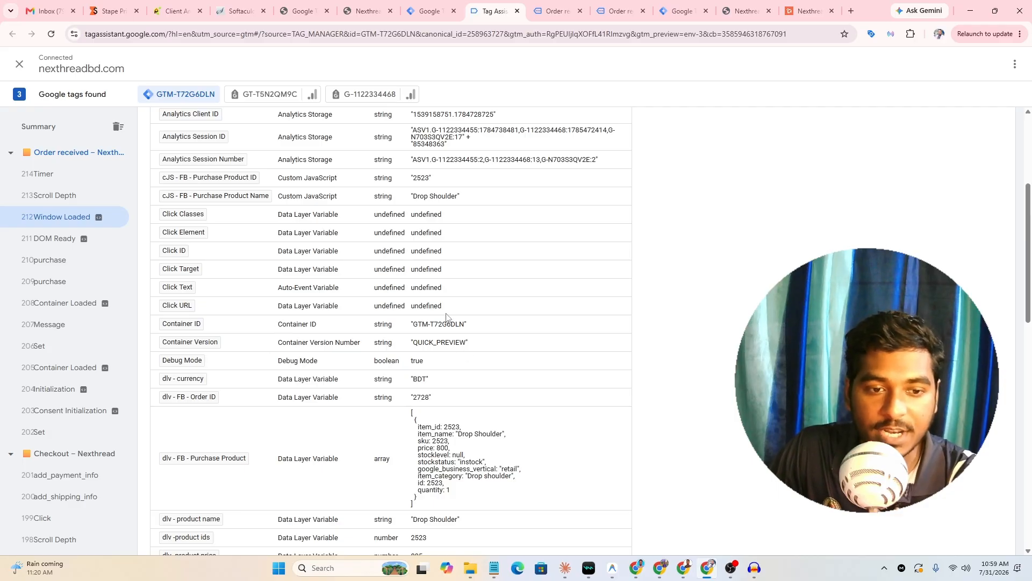
scroll(479, 354, down, 3)
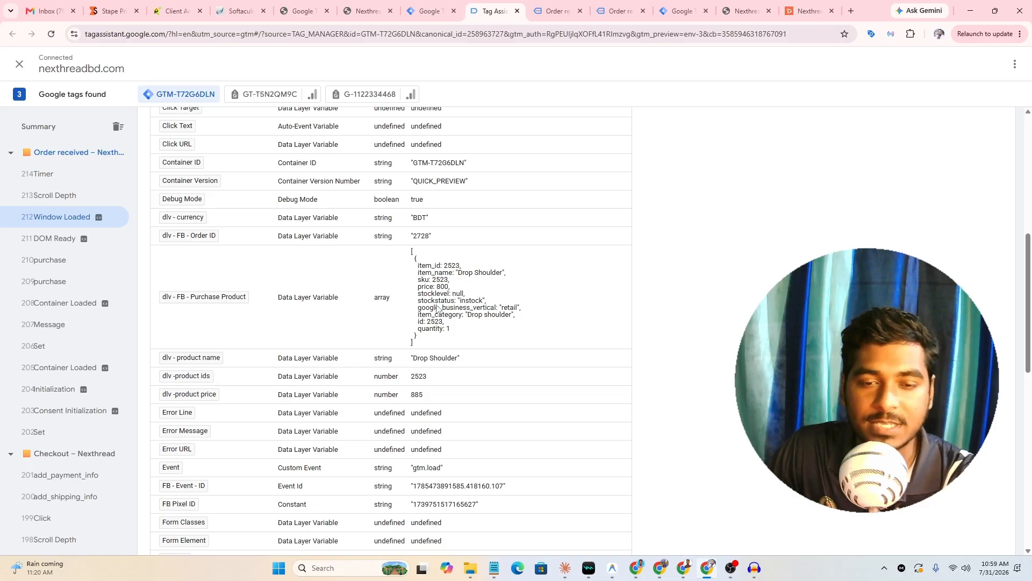
scroll(444, 312, up, 7)
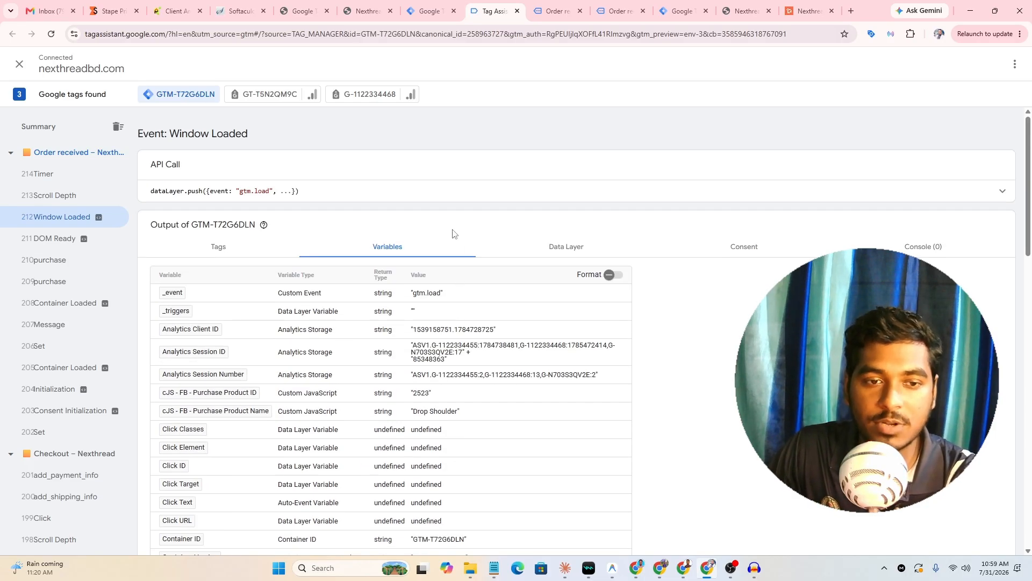
Examine the customer first and last name fields in the Window Loaded event's data layer.
click(565, 249)
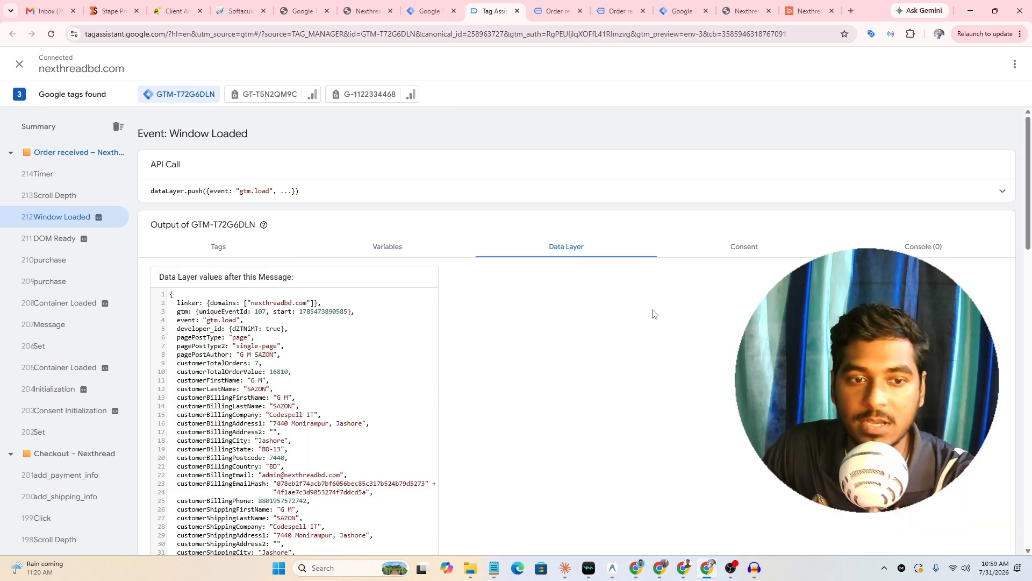
scroll(484, 300, down, 3)
scroll(489, 270, up, 1)
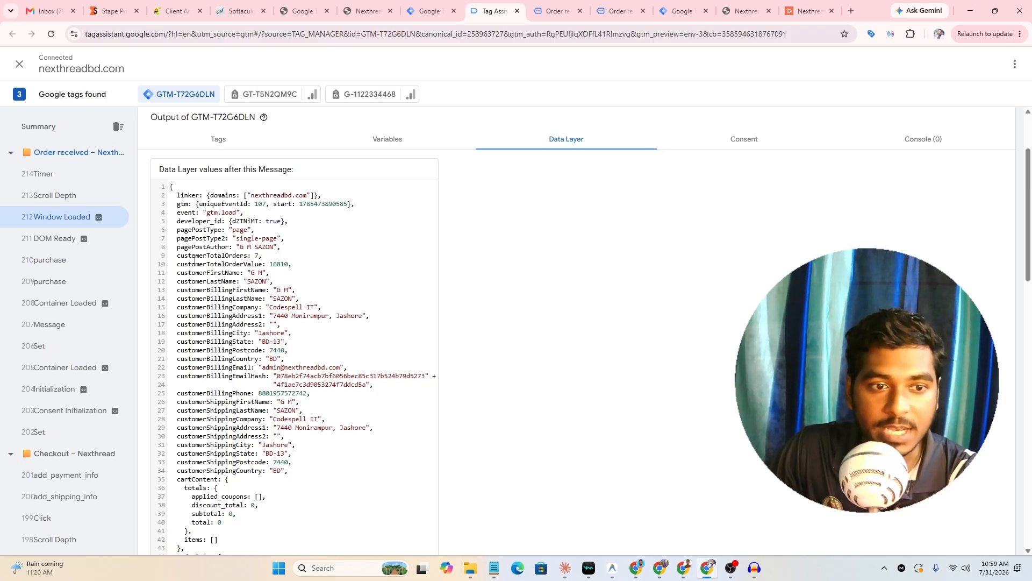
double_click(210, 274)
double_click(209, 282)
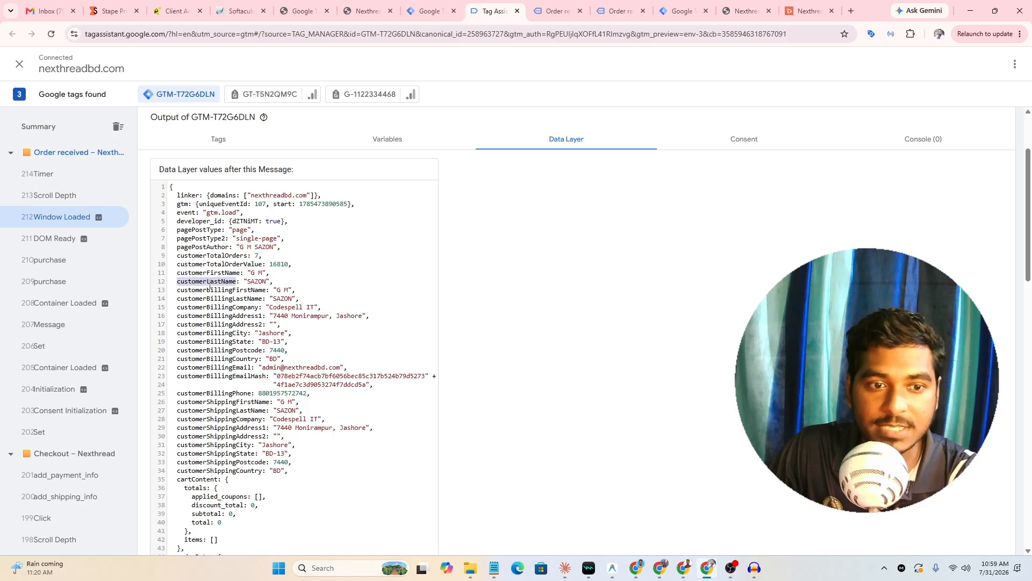
Examine the billing company, address, city, state, postcode, country and email fields, and highlight the data layer block from linker to applied_coupons.
double_click(235, 308)
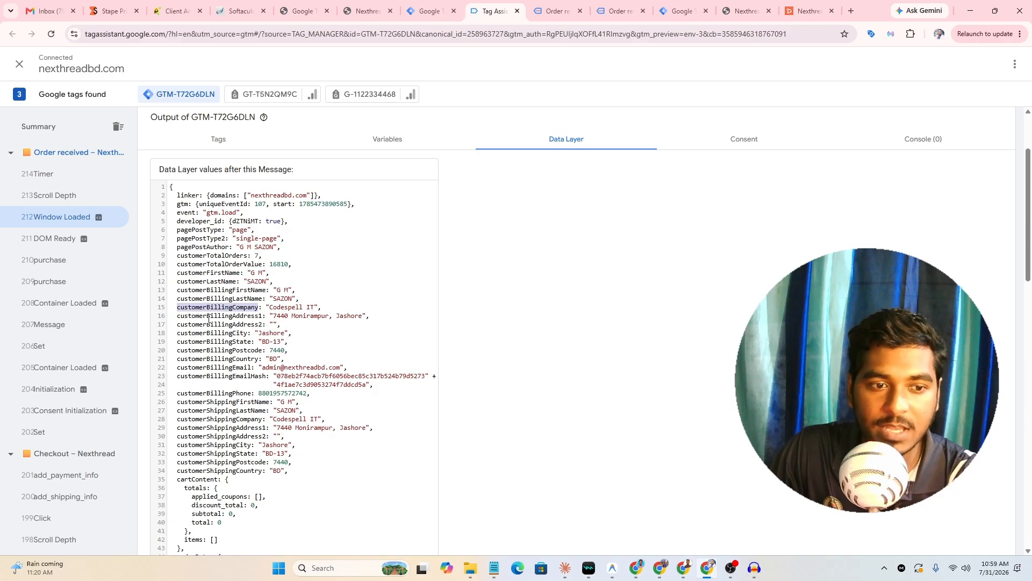
double_click(211, 317)
double_click(211, 333)
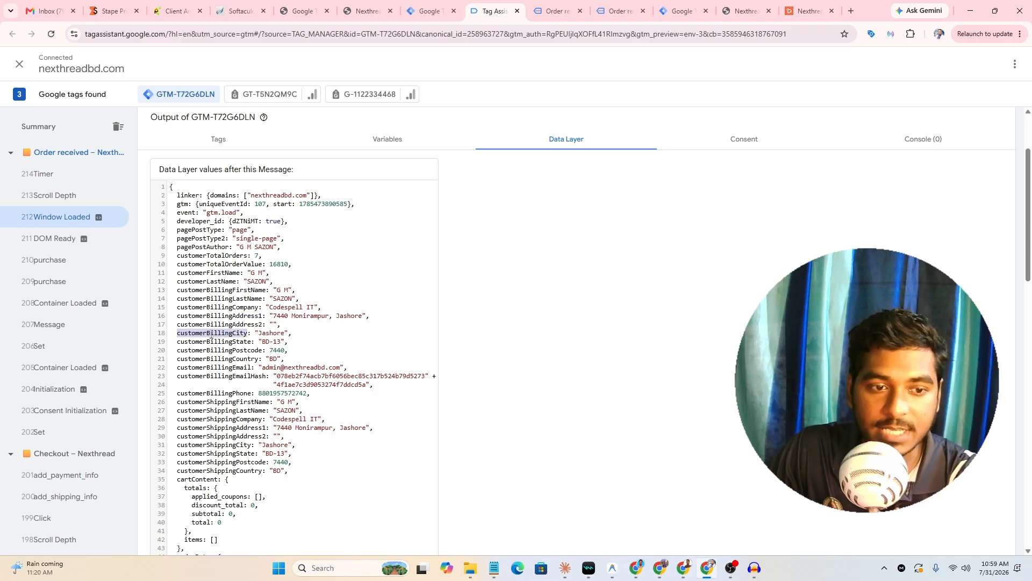
triple_click(231, 342)
double_click(232, 351)
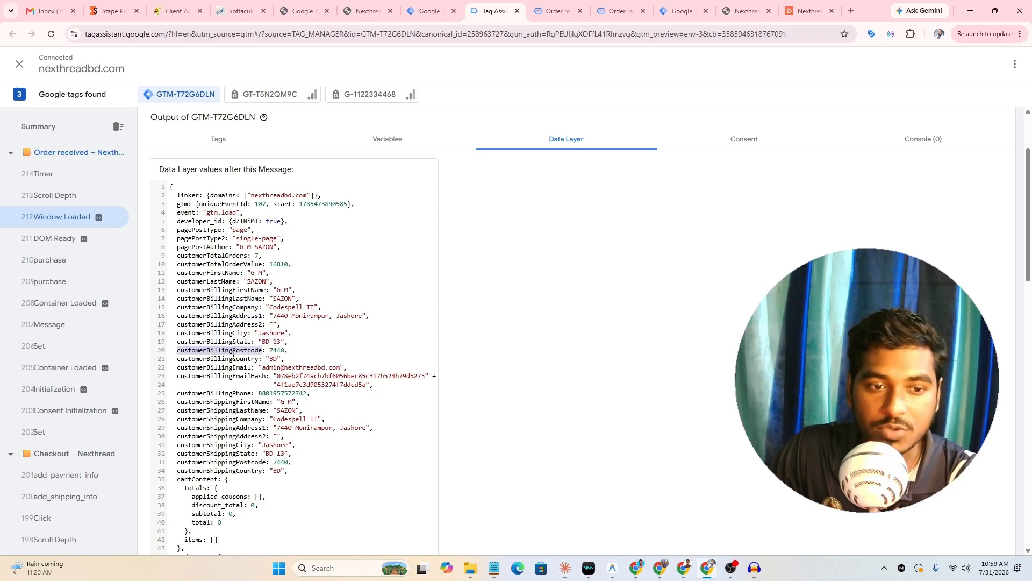
double_click(231, 359)
double_click(231, 367)
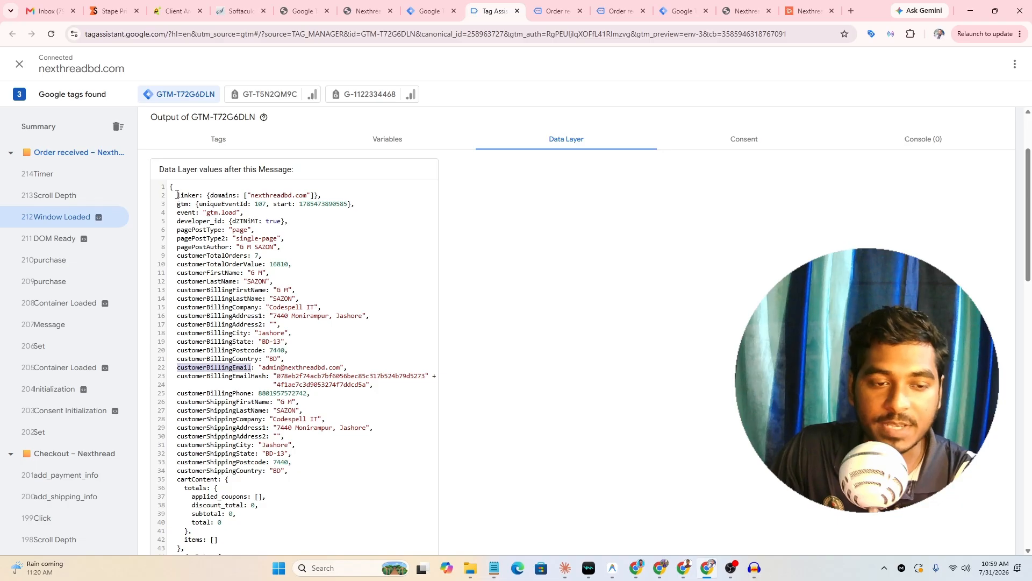
drag(177, 194, 266, 497)
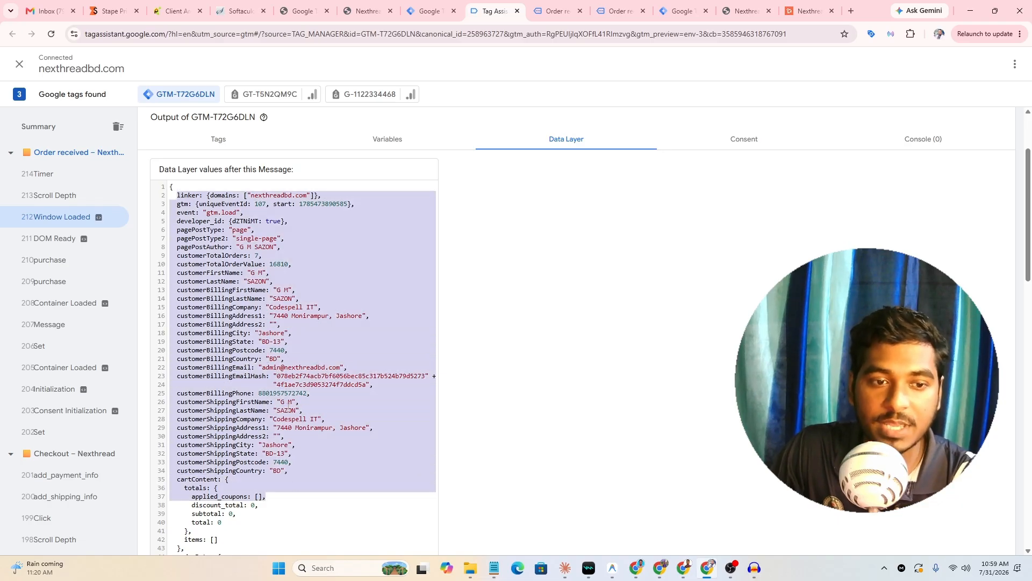
Examine the Window Loaded event's data layer, highlighting the post author and the block from pagePostType to customerBillingEmailHash.
click(267, 329)
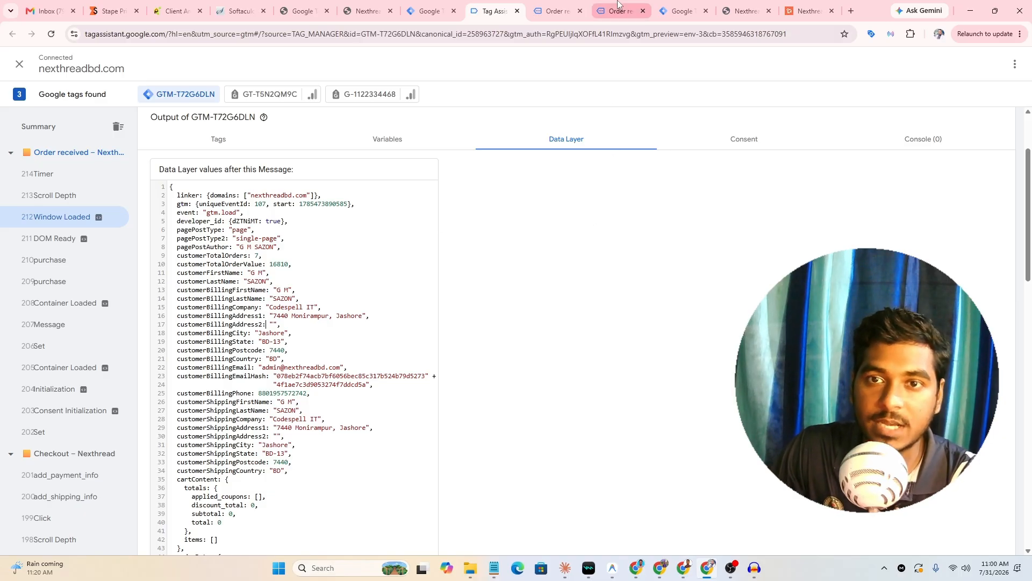
click(428, 11)
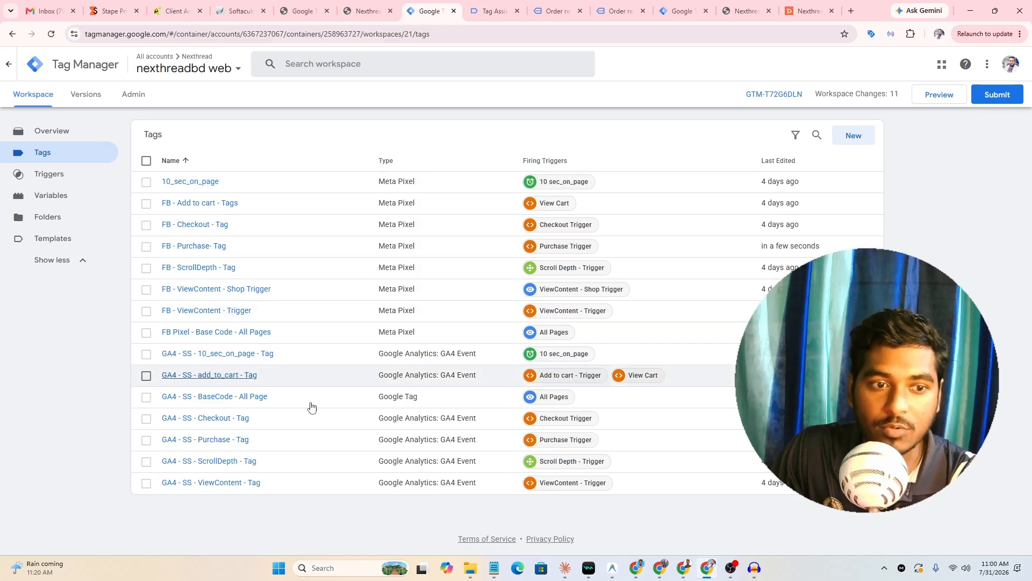
click(487, 10)
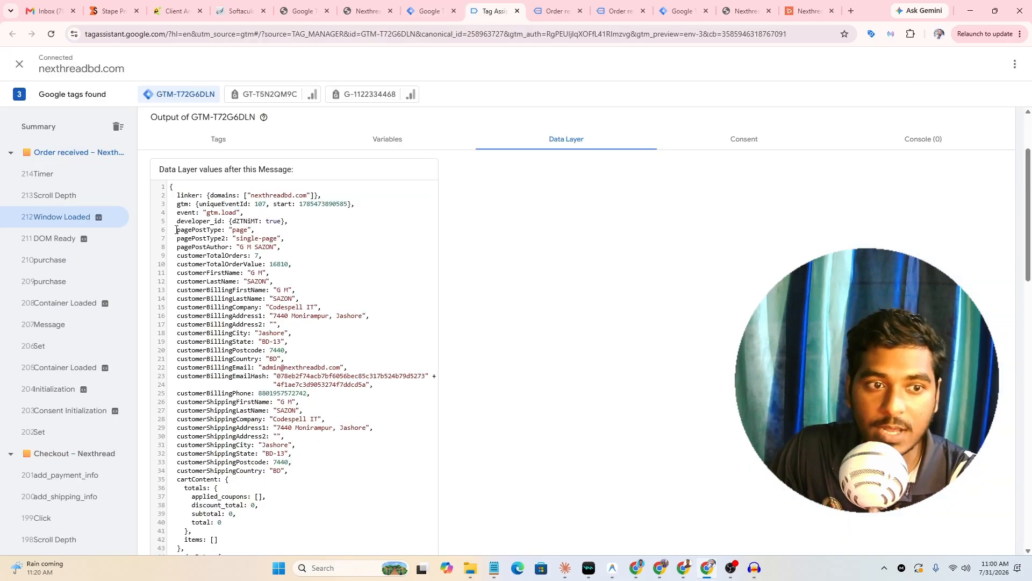
drag(177, 230, 379, 384)
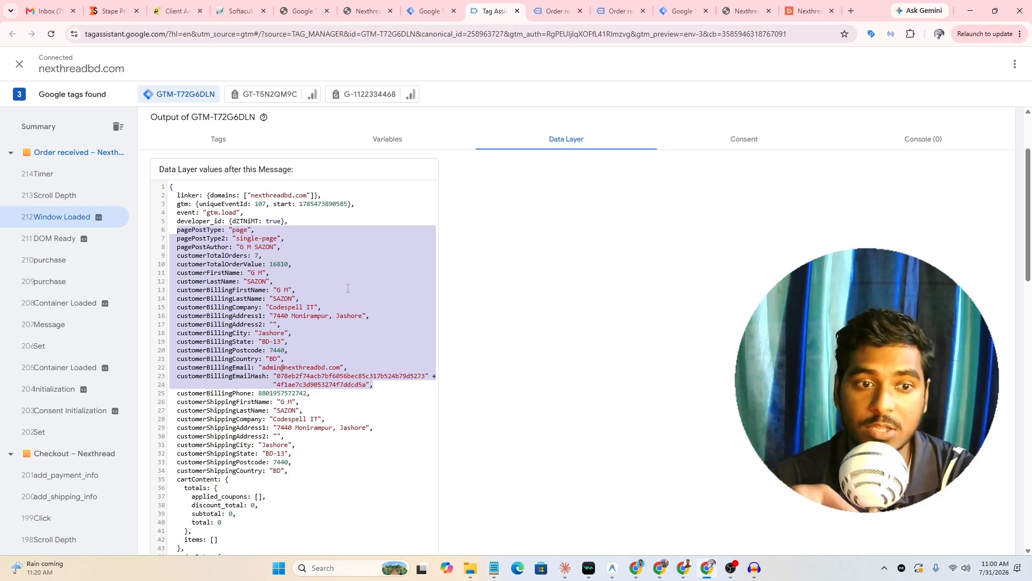
click(246, 253)
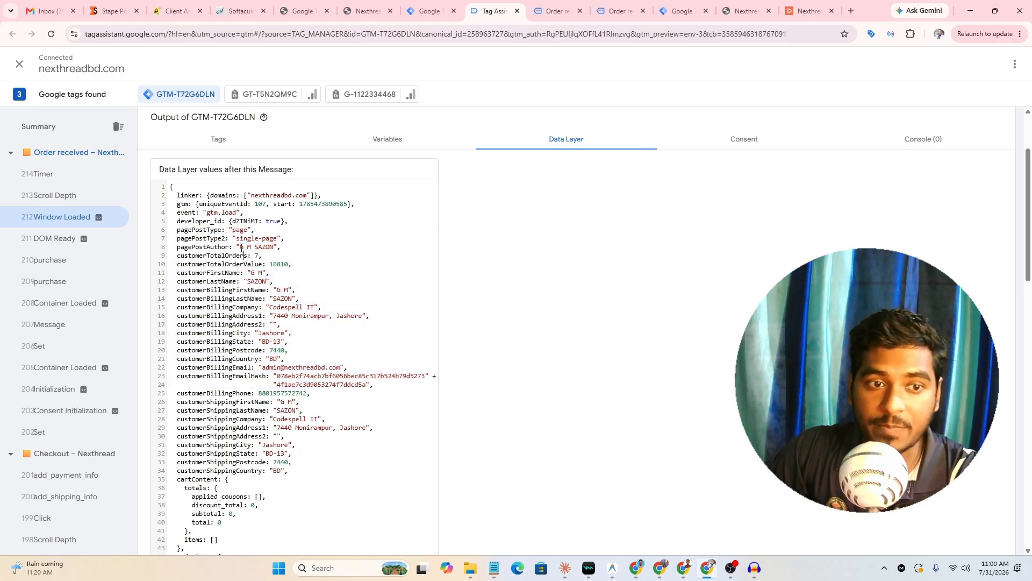
drag(240, 249, 268, 249)
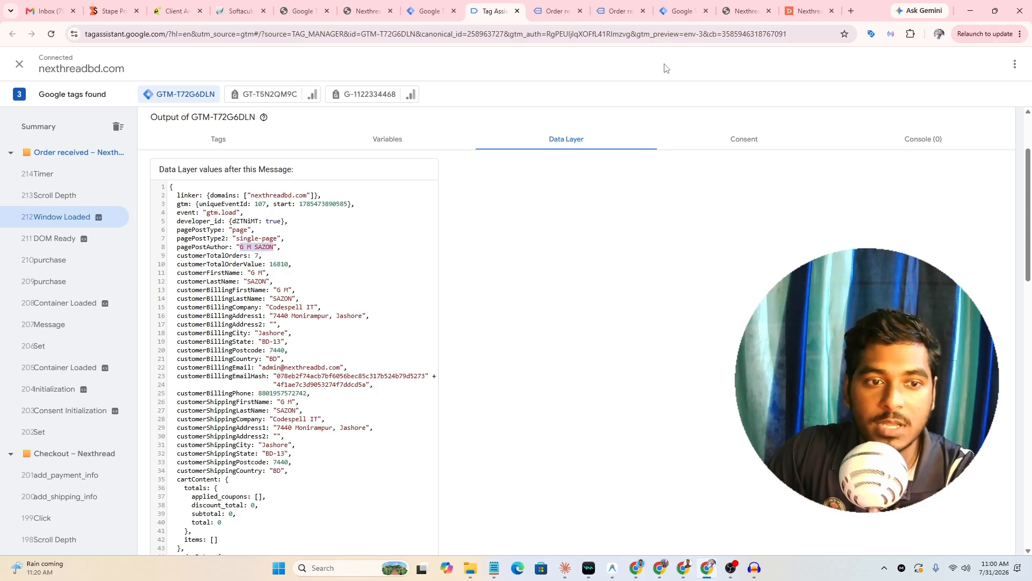
drag(177, 237, 368, 387)
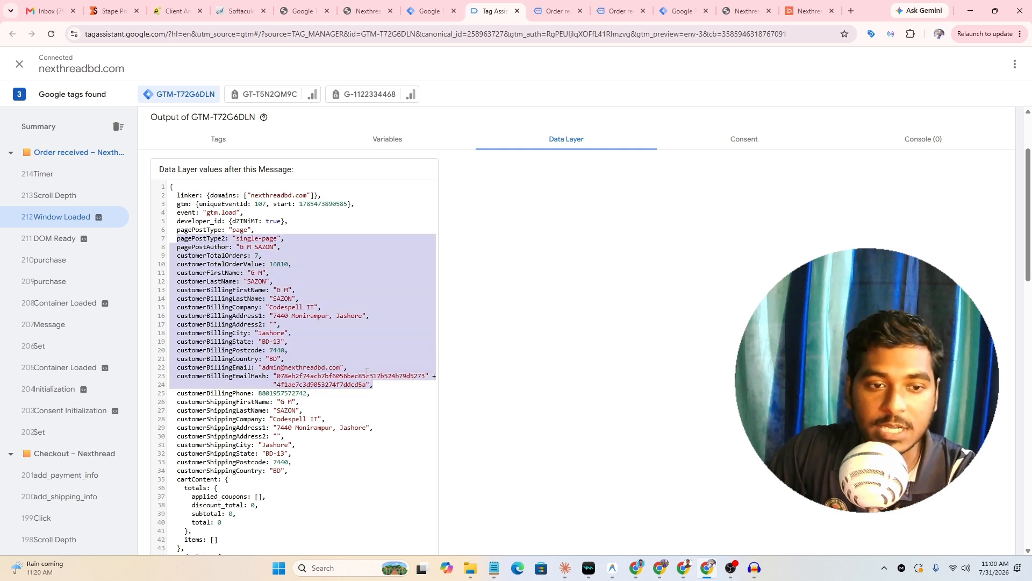
click(319, 268)
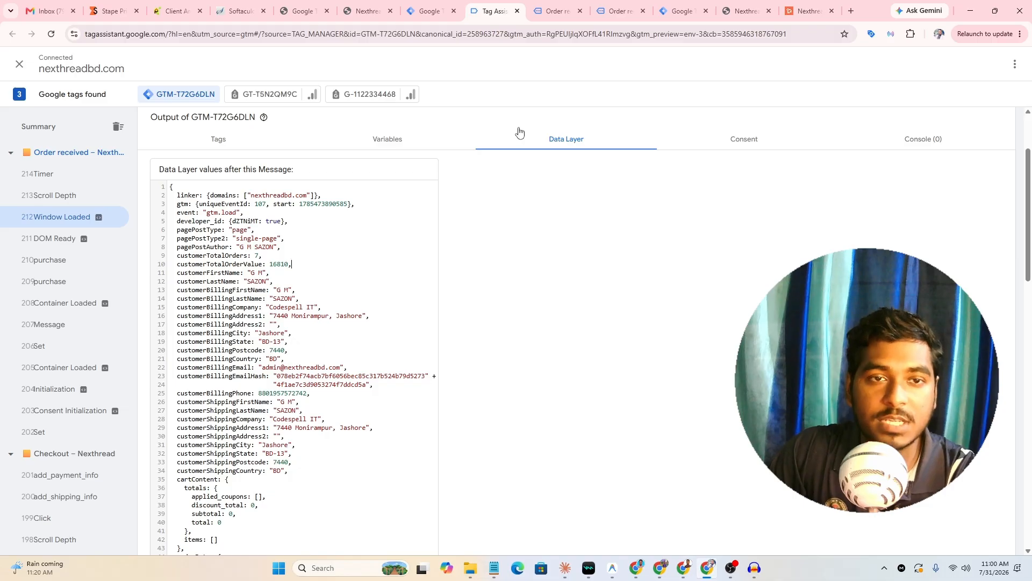
Switch to the WordPress admin and open the general options of the Google Tag Manager for WordPress plugin.
click(311, 7)
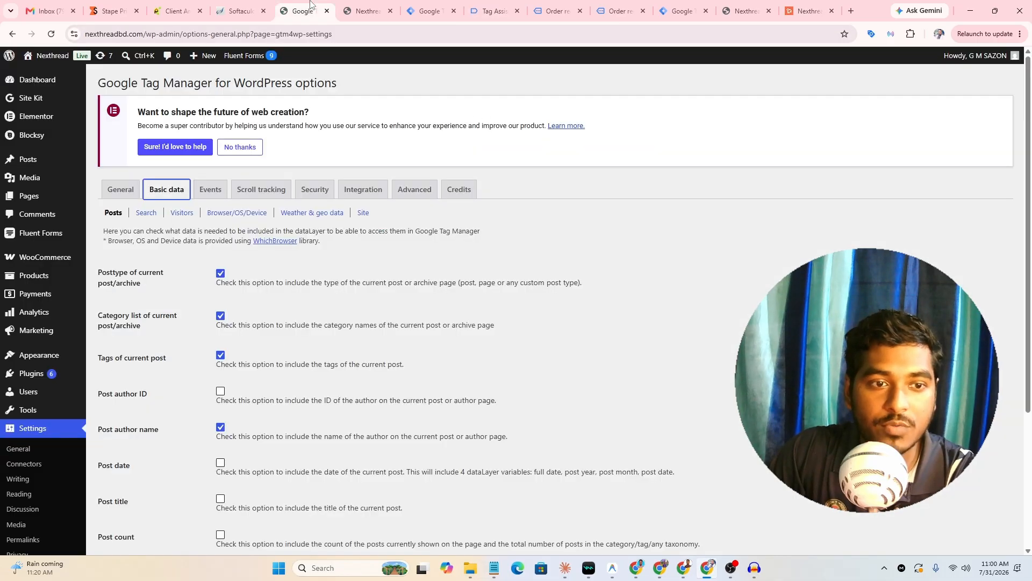
scroll(59, 371, down, 3)
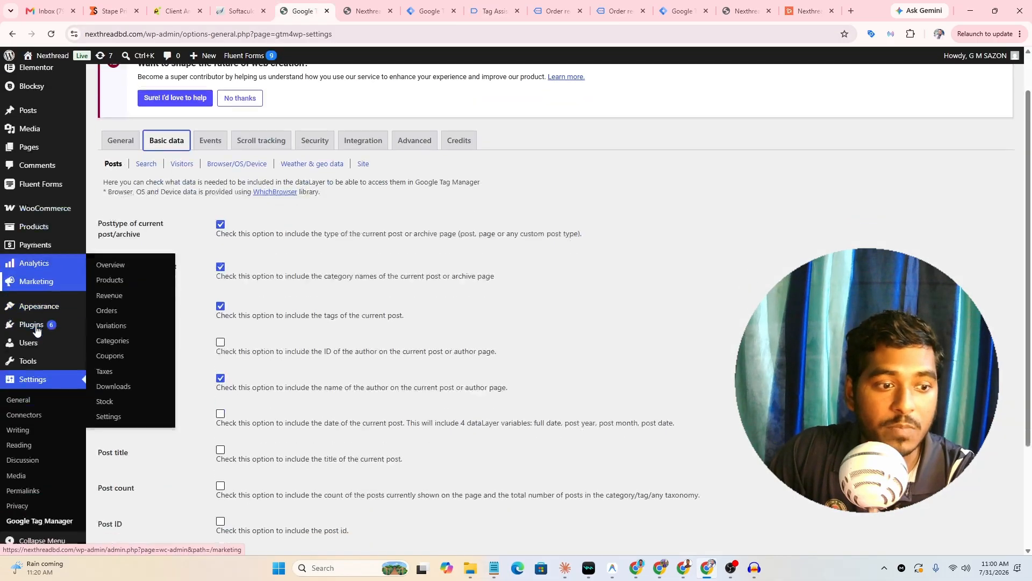
scroll(45, 337, up, 3)
mouse_move(64, 259)
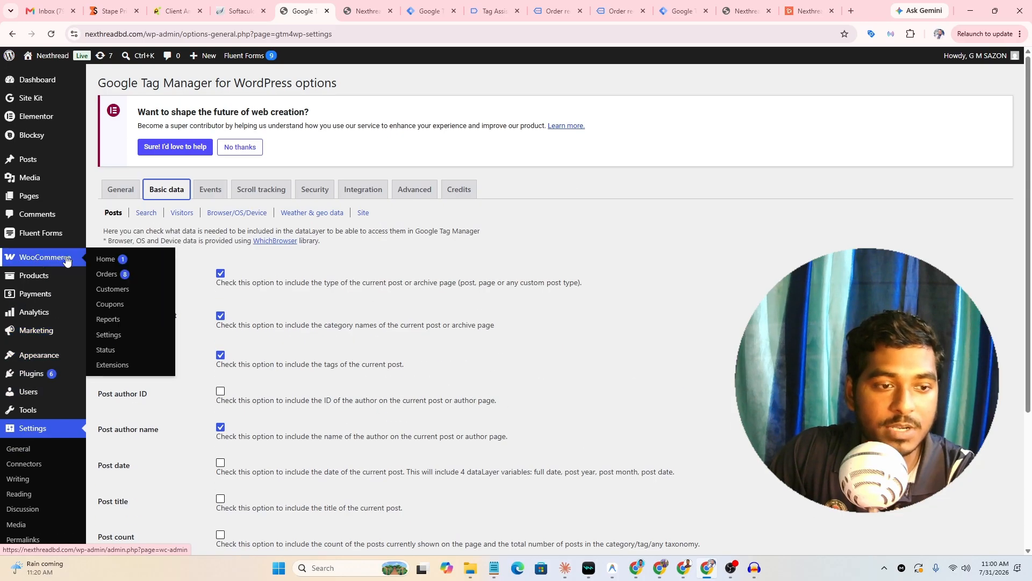
scroll(48, 291, down, 2)
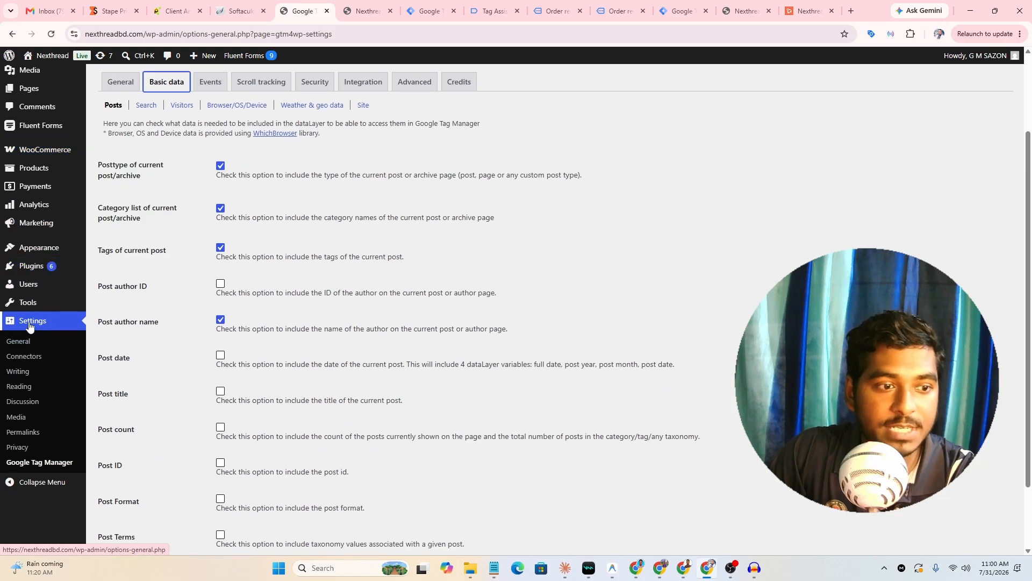
click(42, 462)
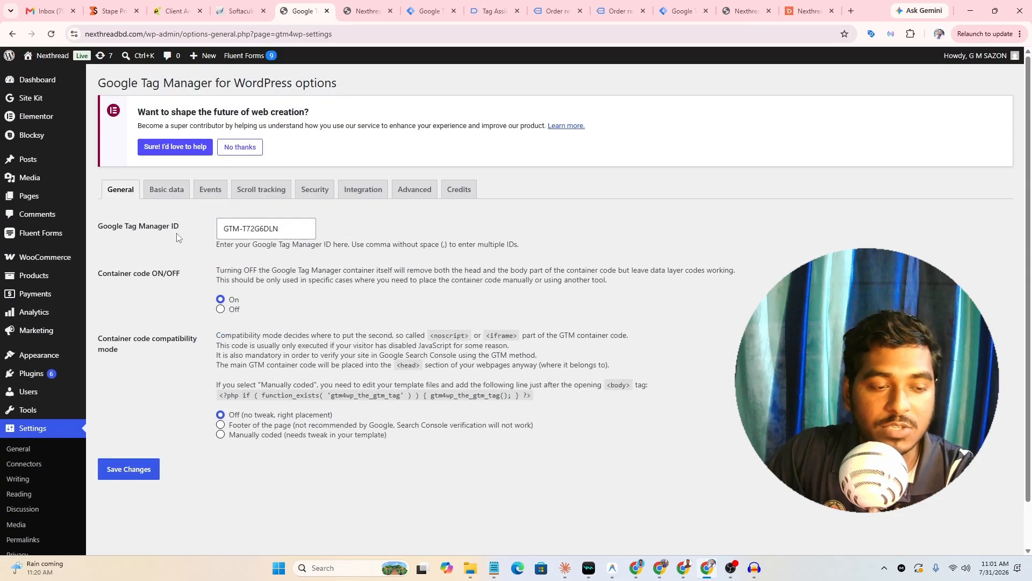
Open the plugin's WooCommerce integration settings and examine the Cart content in data layer and Include full category path options.
scroll(177, 234, down, 1)
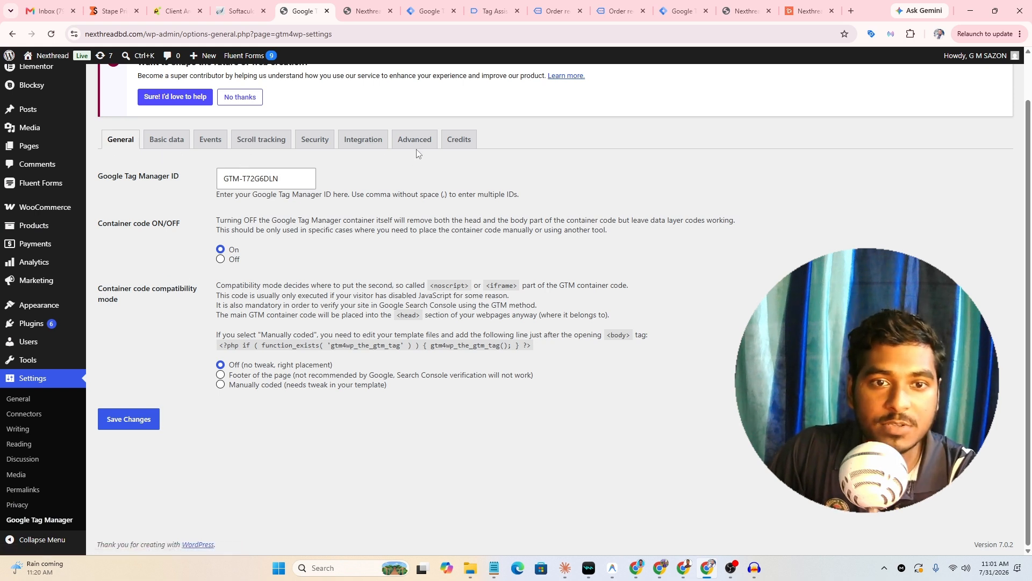
click(369, 147)
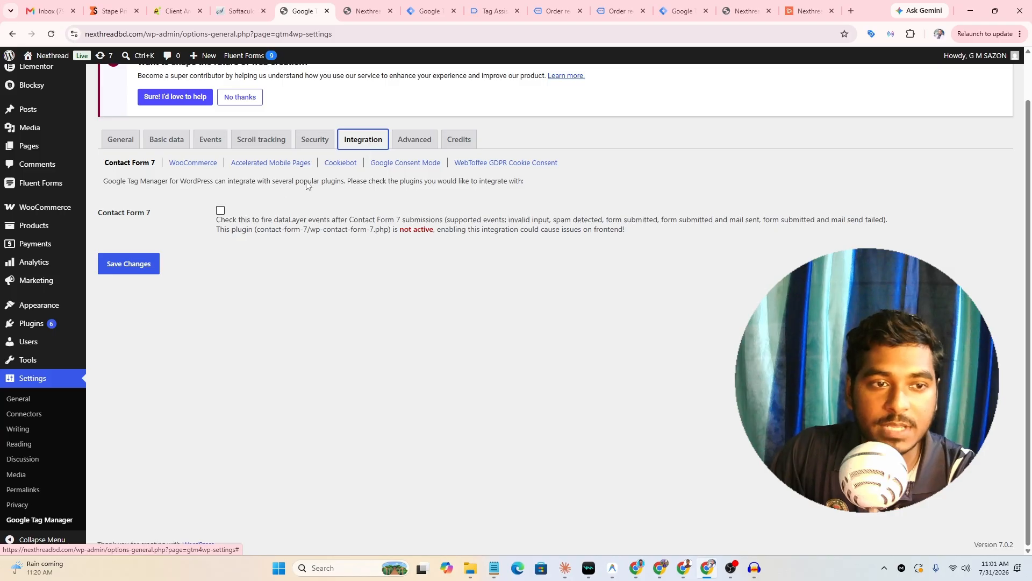
click(194, 164)
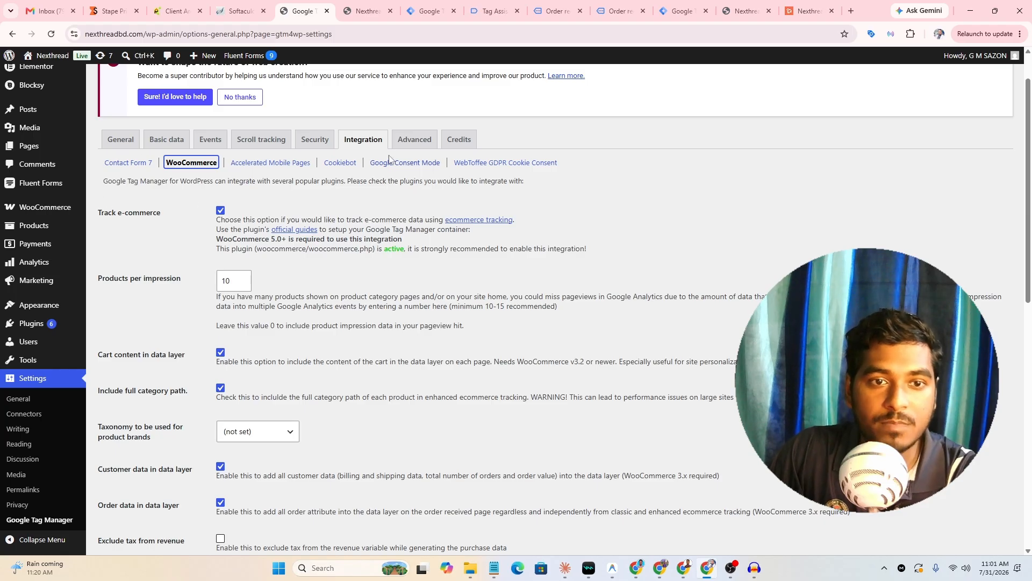
scroll(199, 258, down, 2)
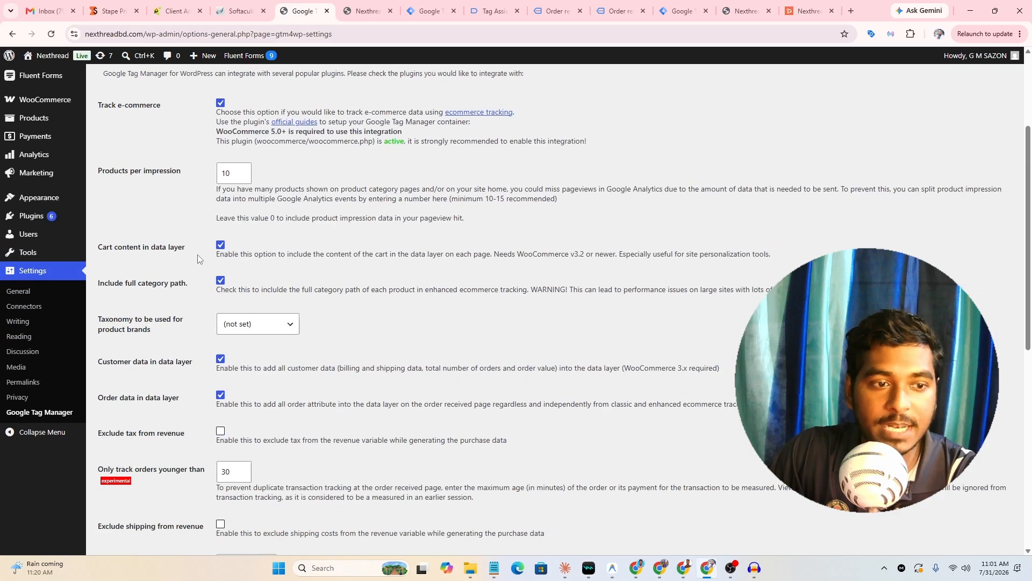
drag(99, 250, 218, 249)
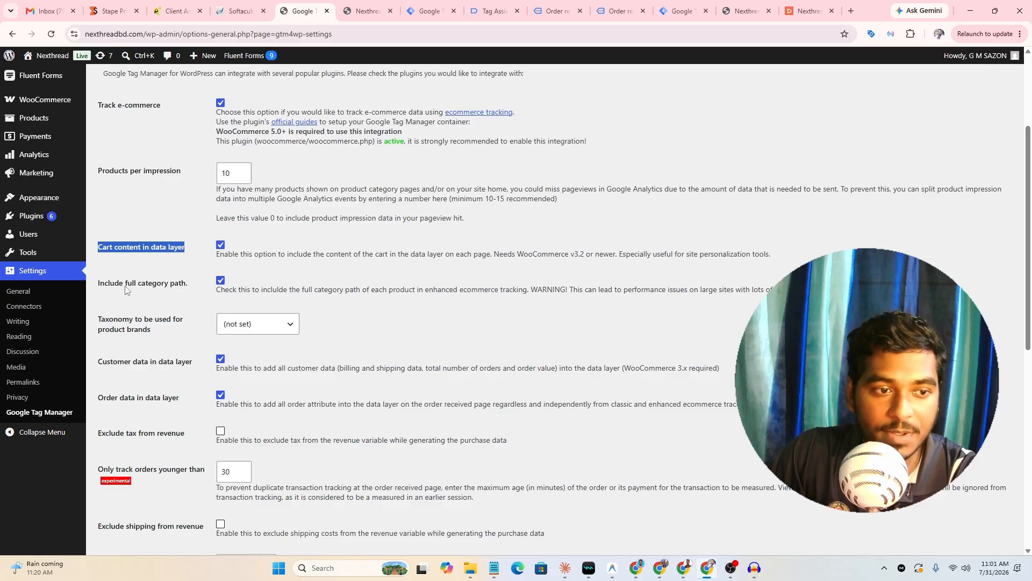
drag(100, 289, 191, 289)
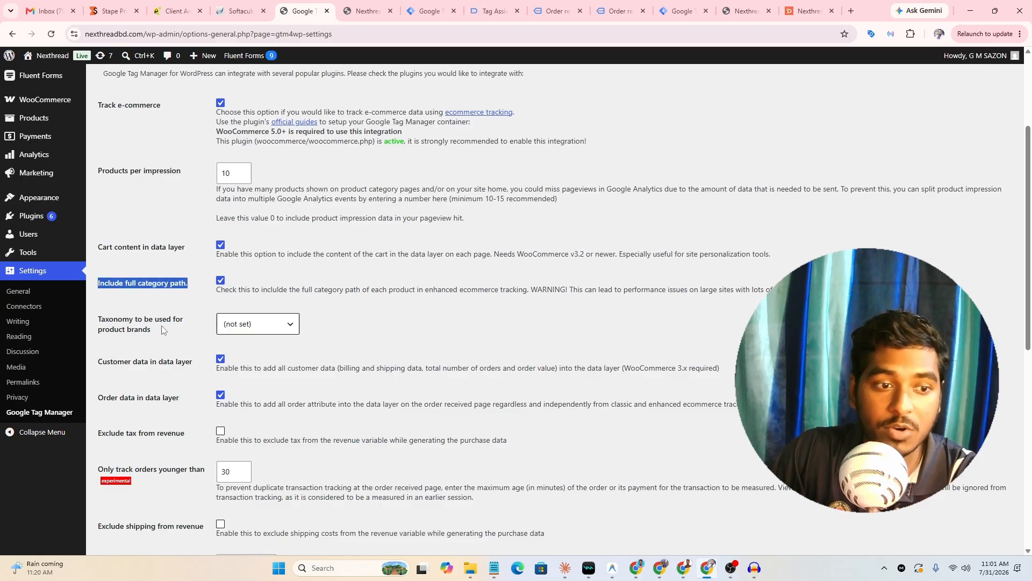
click(137, 346)
scroll(137, 346, down, 2)
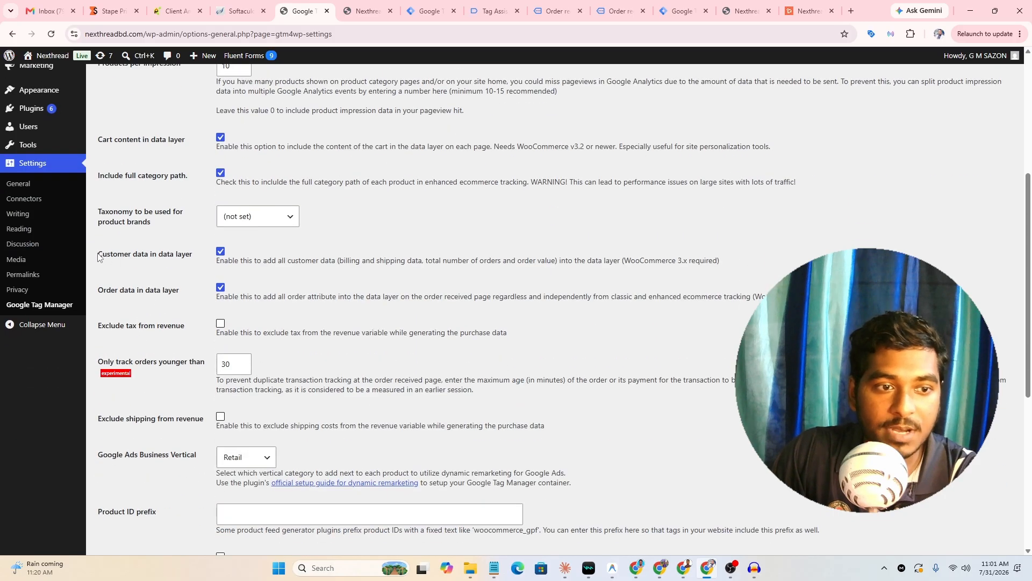
Turn the Customer data in data layer option off and back on.
drag(98, 253, 191, 256)
click(149, 258)
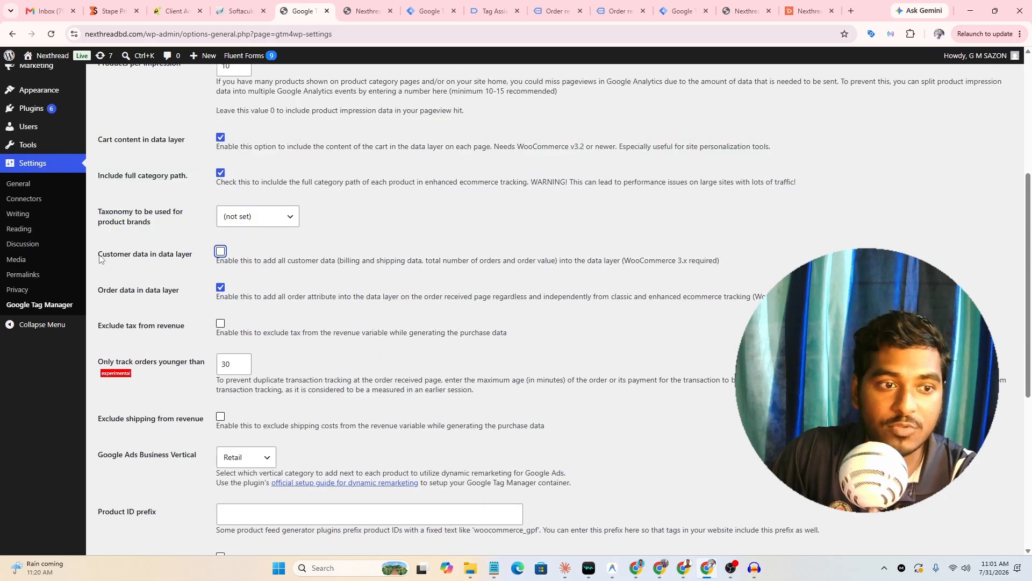
click(150, 259)
Review the remaining WooCommerce integration options down to the select_item timeout, and highlight the Customer data in data layer option.
scroll(100, 237, down, 1)
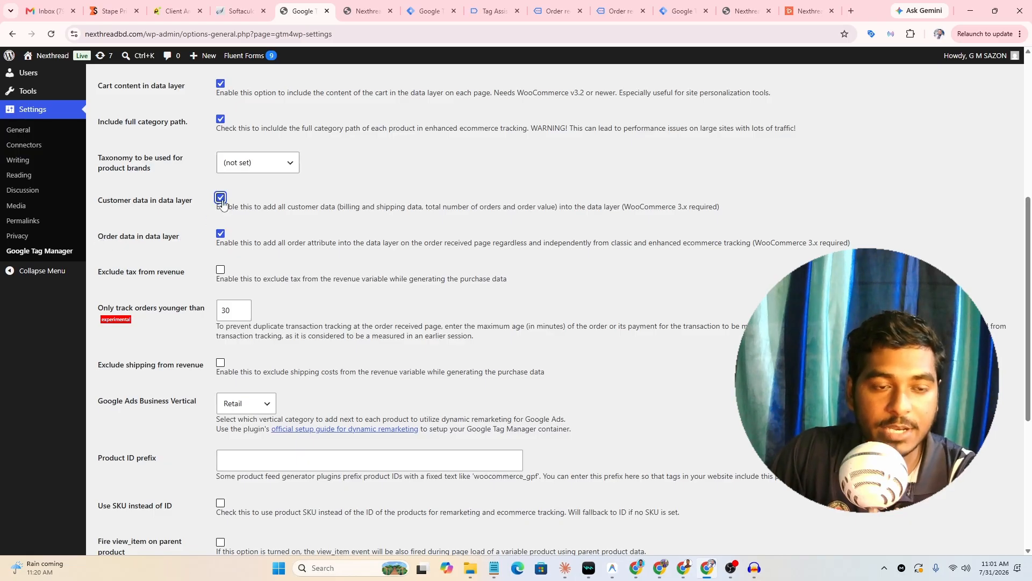
scroll(343, 263, down, 3)
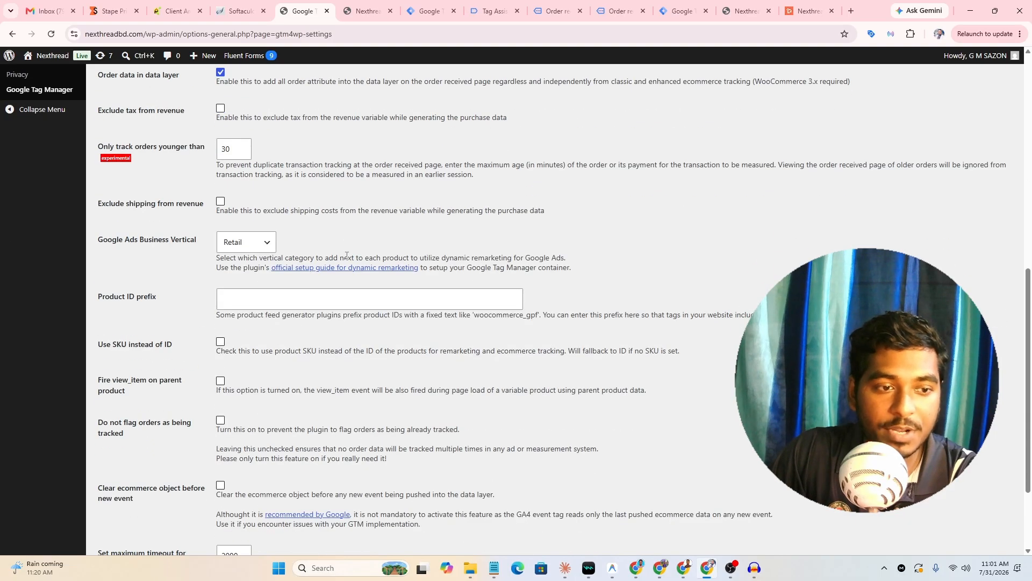
scroll(177, 313, down, 2)
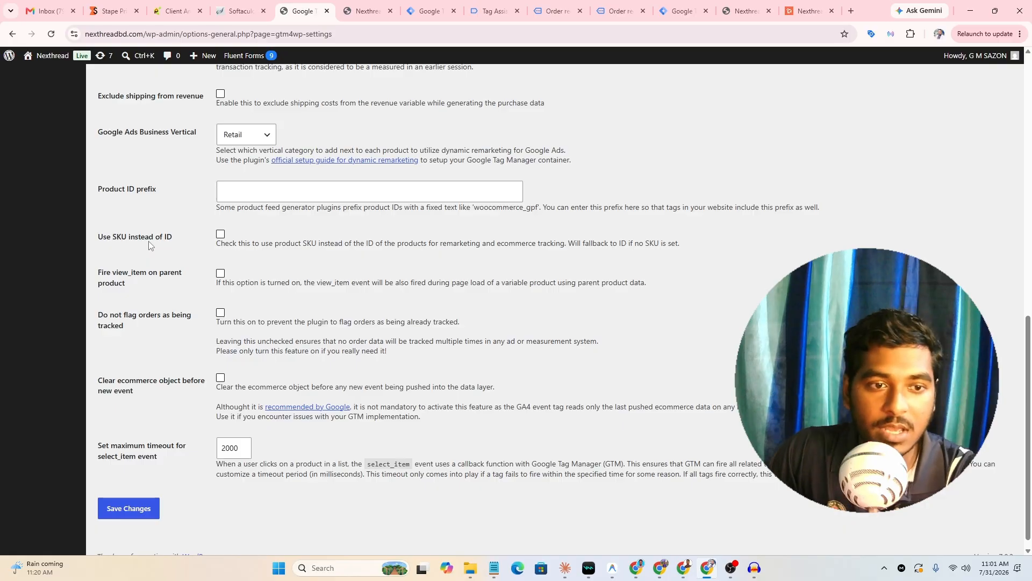
scroll(185, 318, down, 1)
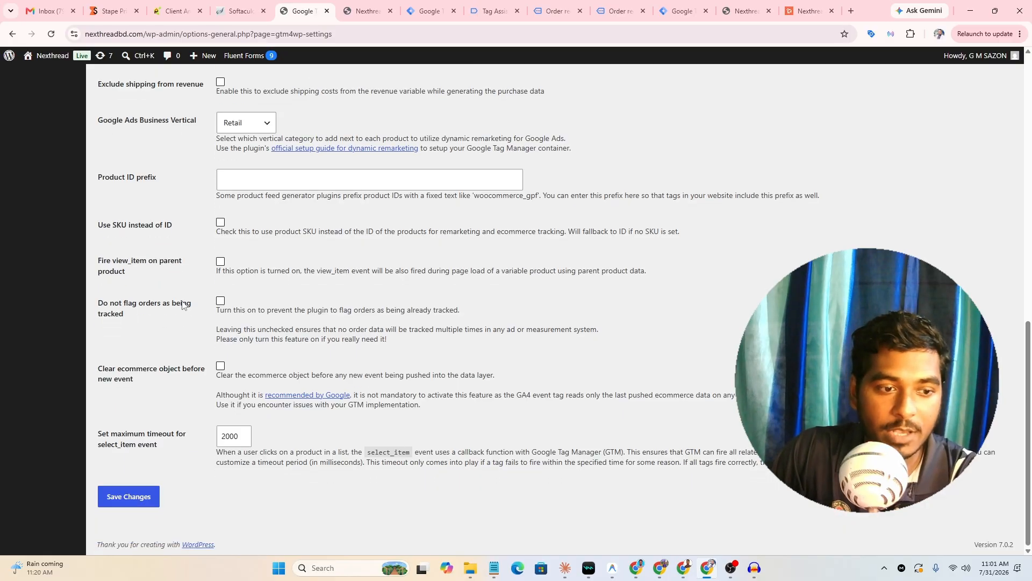
scroll(185, 311, up, 5)
scroll(174, 422, down, 4)
scroll(188, 355, up, 5)
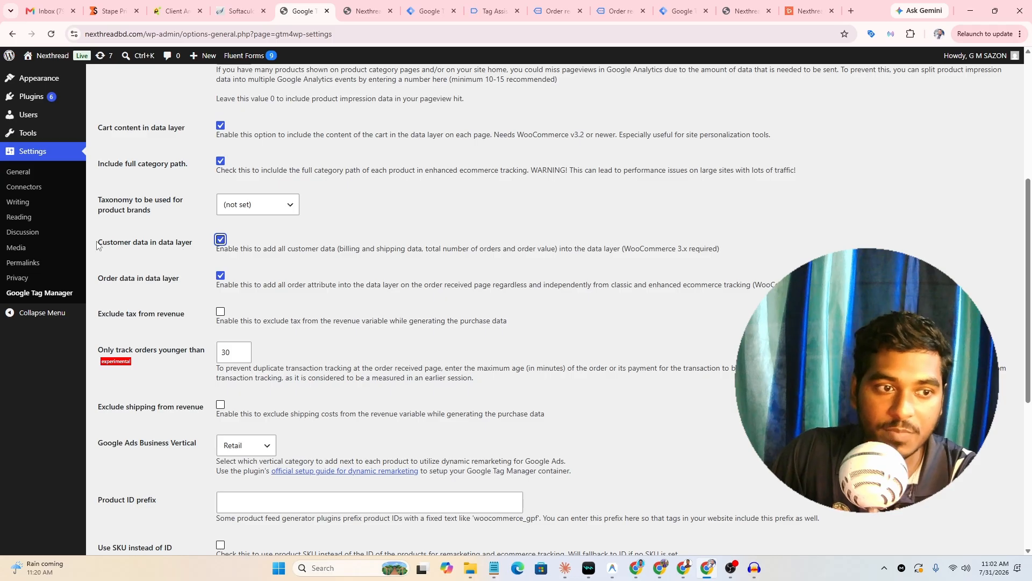
drag(97, 246, 198, 246)
scroll(751, 204, up, 1)
scroll(751, 204, up, 3)
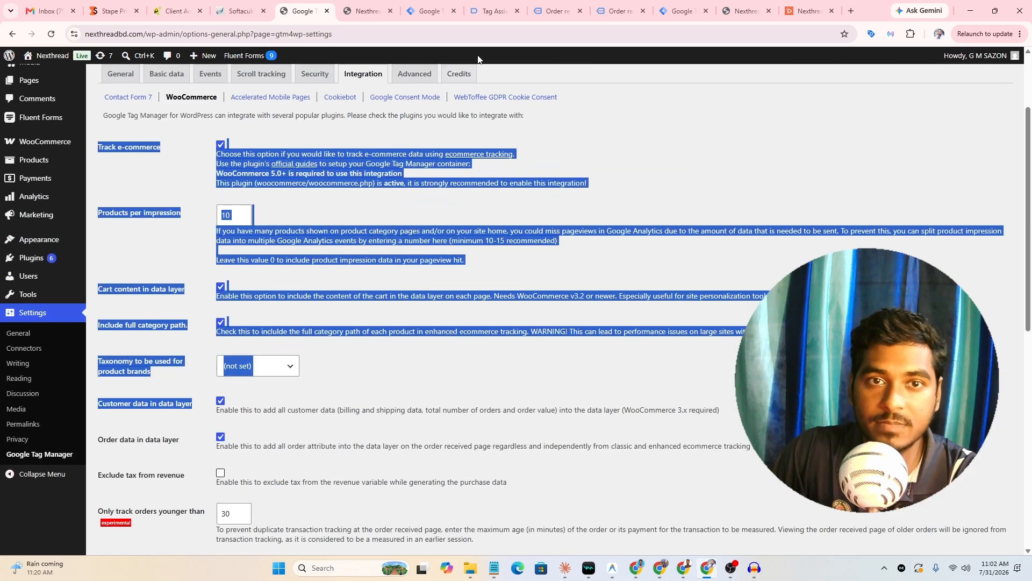
Recheck the customer data block in Tag Assistant's Window Loaded data layer, and return to the plugin's WooCommerce integration settings.
click(437, 5)
click(482, 8)
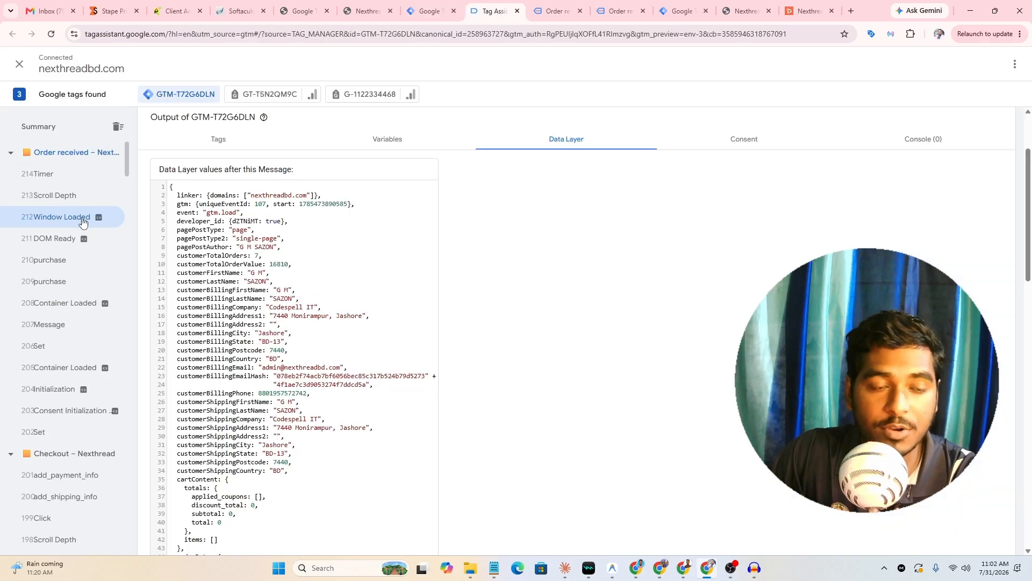
drag(178, 195, 287, 488)
click(290, 349)
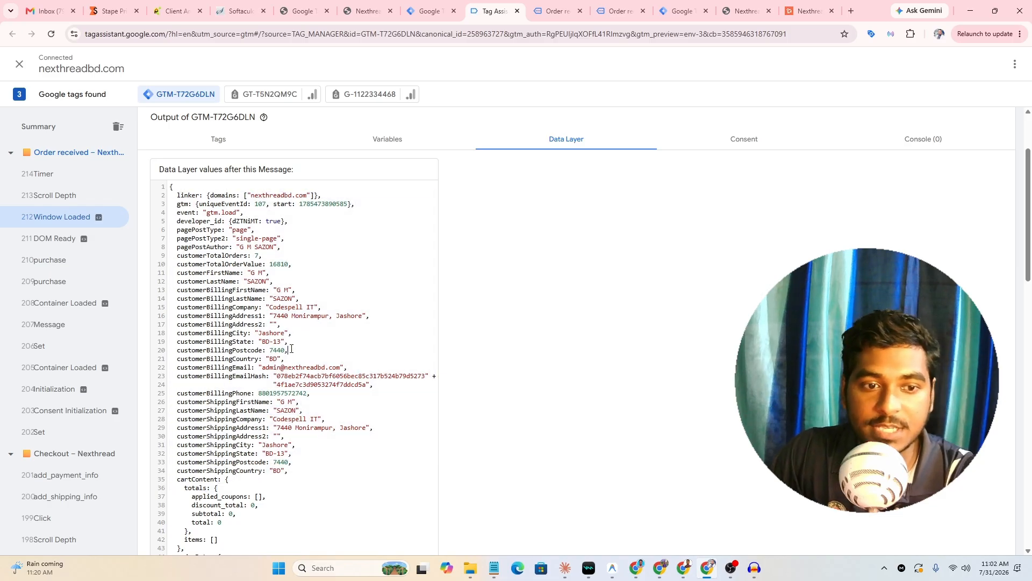
click(325, 8)
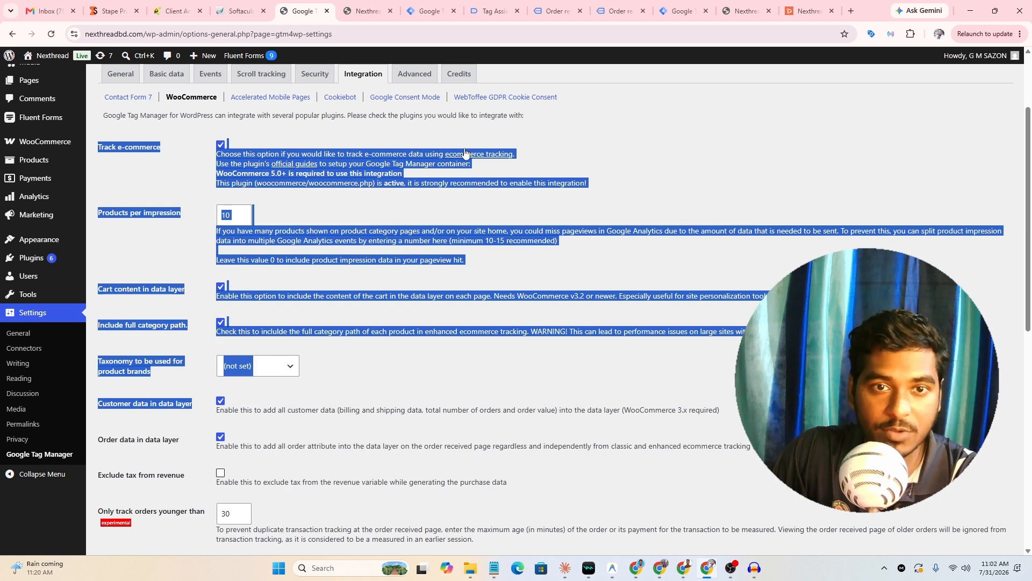
click(633, 73)
Switch to Google Tag Manager, open the nexthreadbd web container's variables, and highlight the User-Defined Variables heading.
click(370, 10)
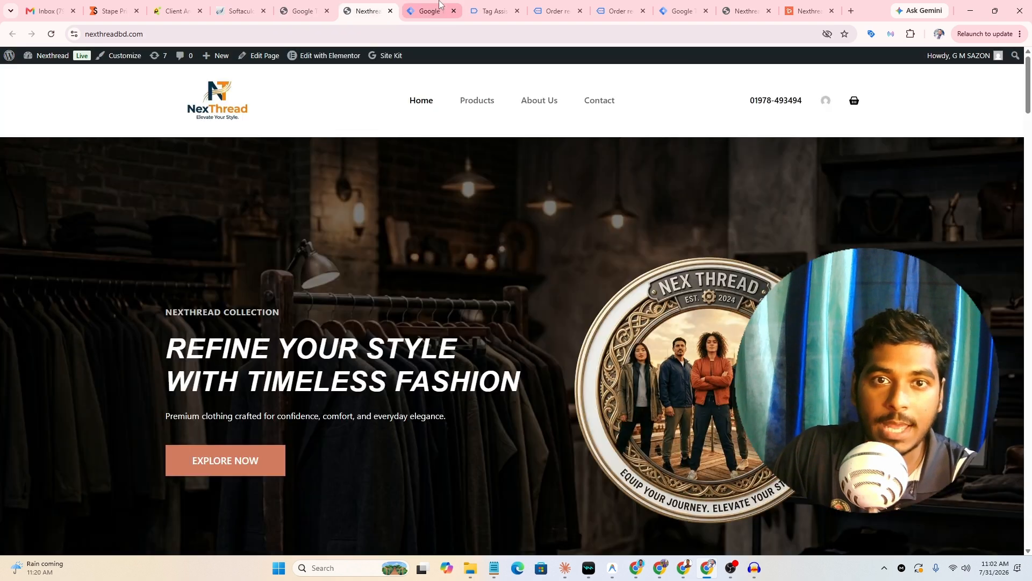
click(443, 7)
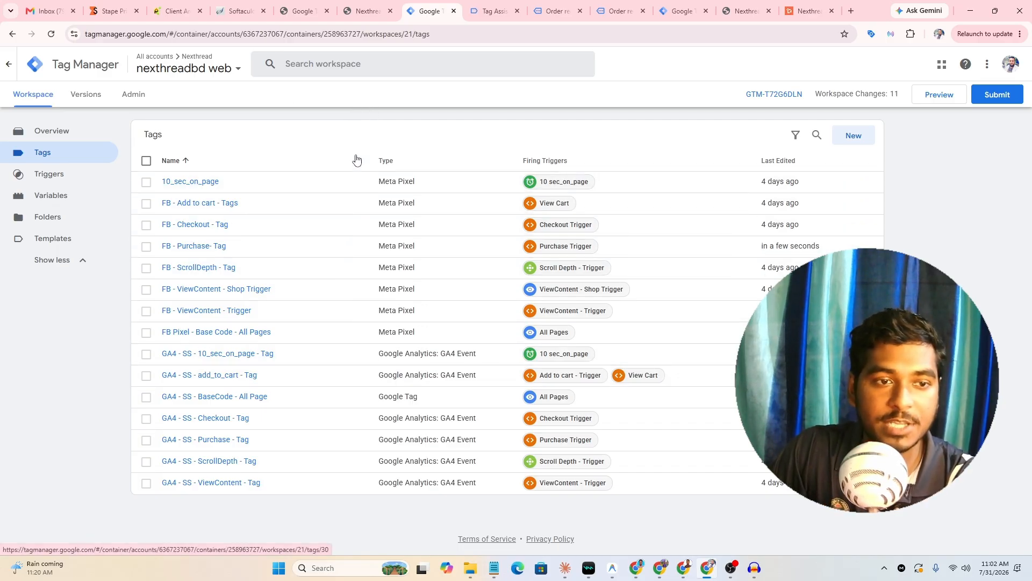
click(45, 199)
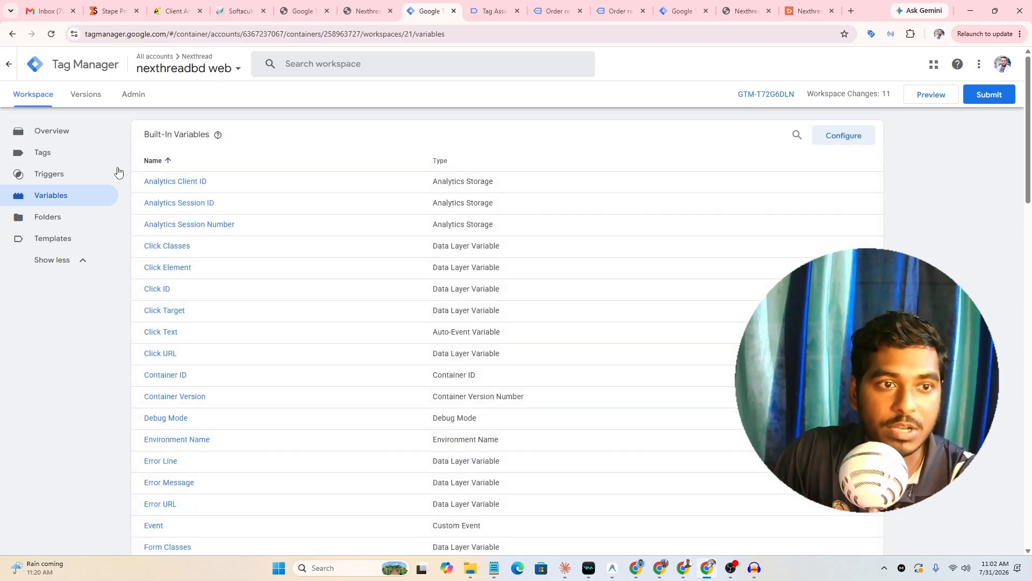
scroll(459, 277, down, 20)
scroll(459, 276, up, 4)
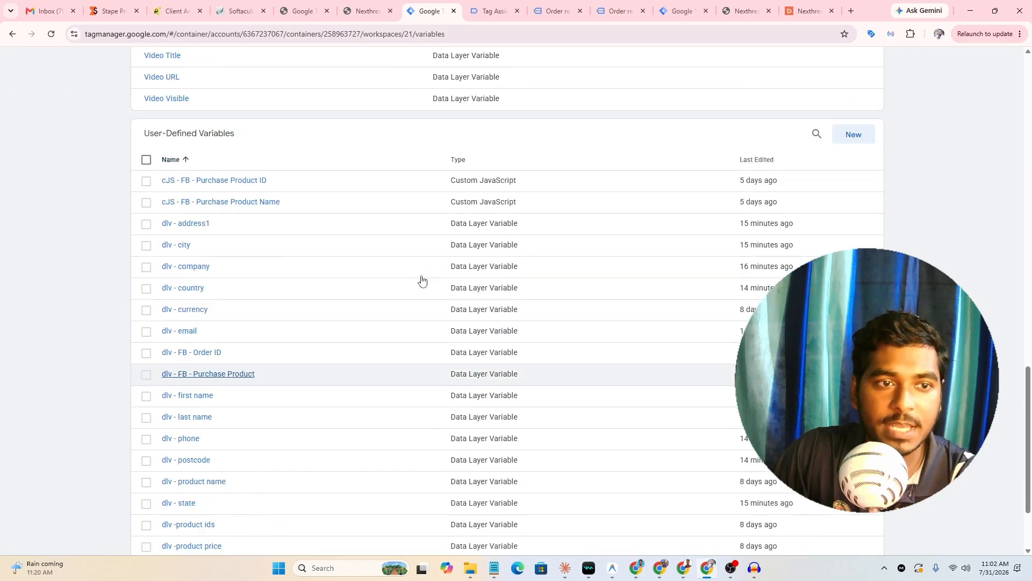
drag(145, 241, 258, 243)
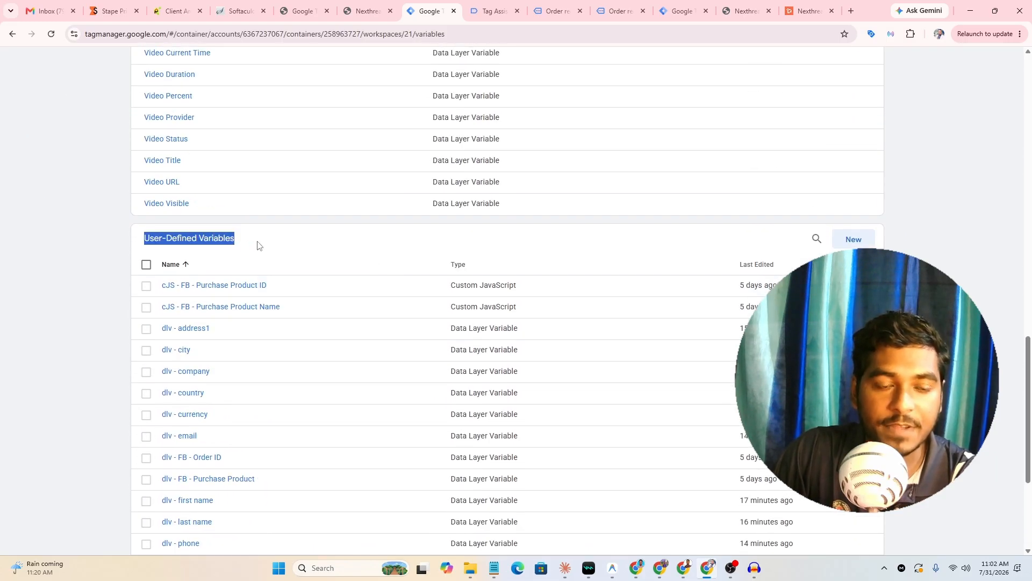
Create a new user-defined variable of type Data Layer Variable, glancing at the data layer keys in Tag Assistant before choosing the type.
click(100, 239)
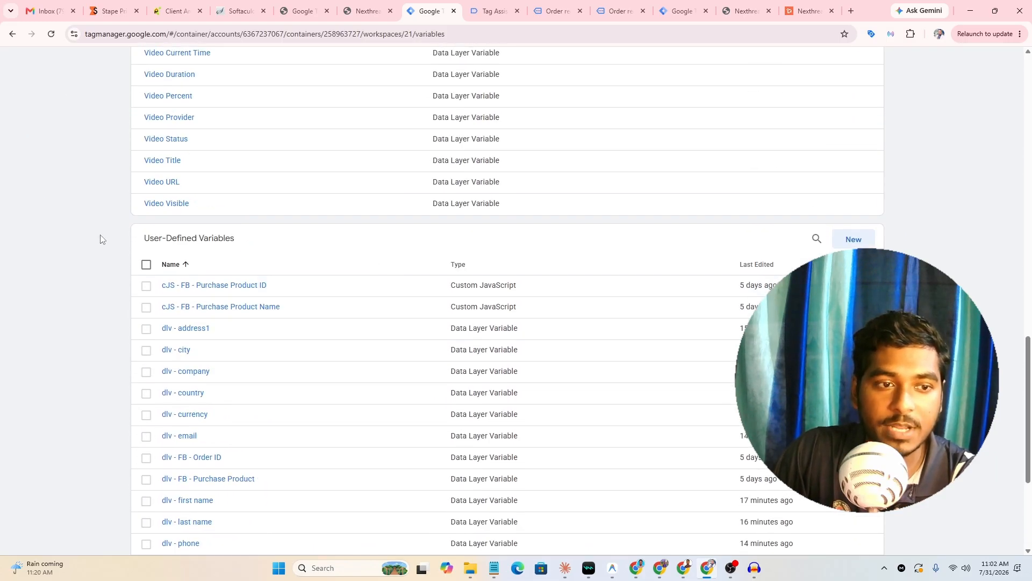
click(853, 239)
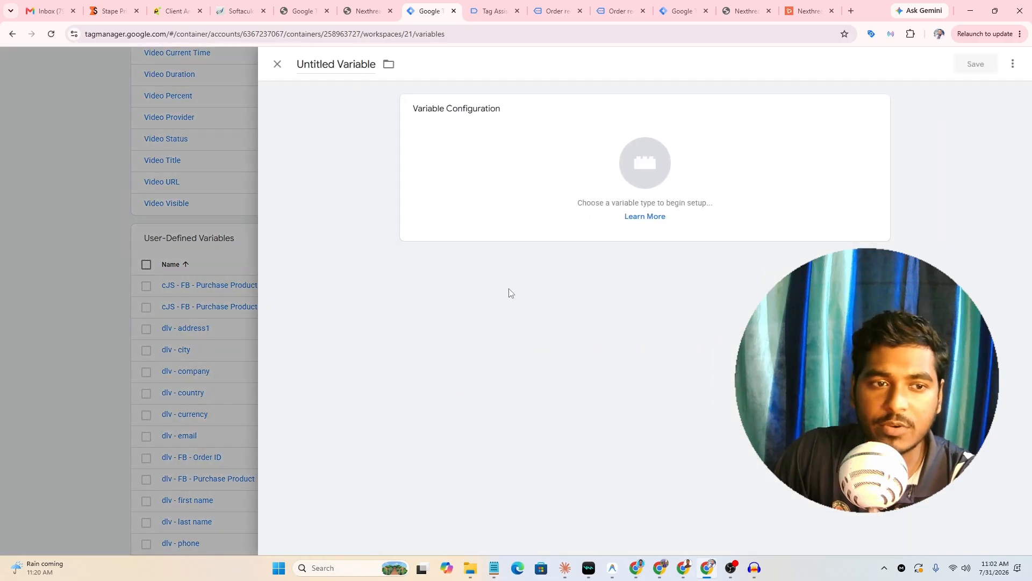
click(640, 177)
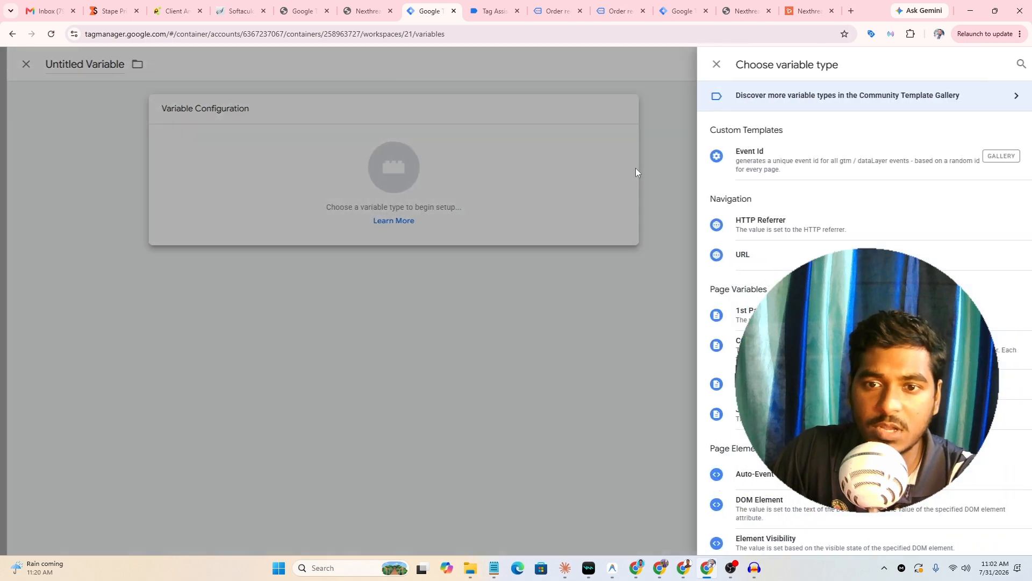
click(495, 6)
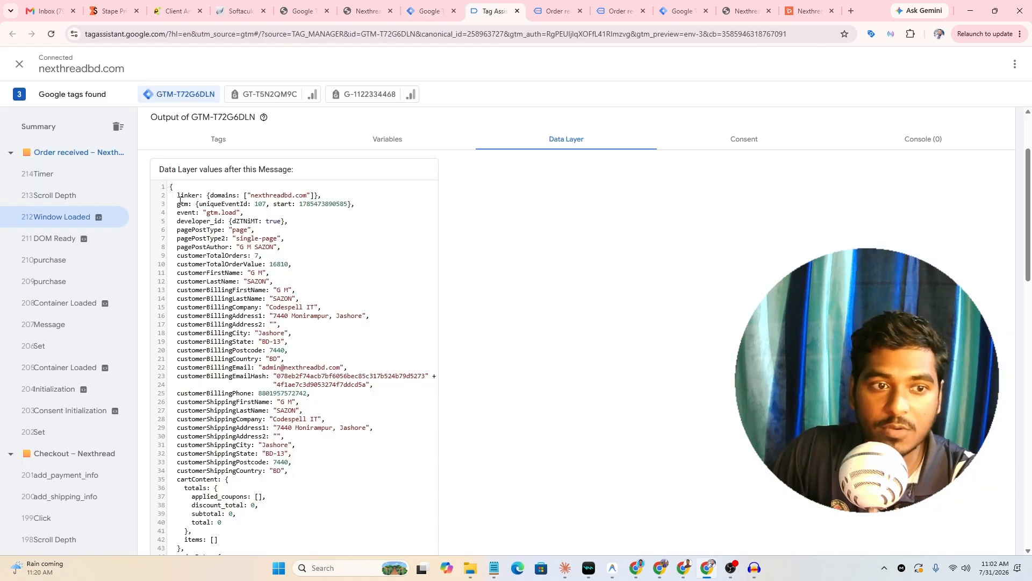
drag(176, 187, 384, 386)
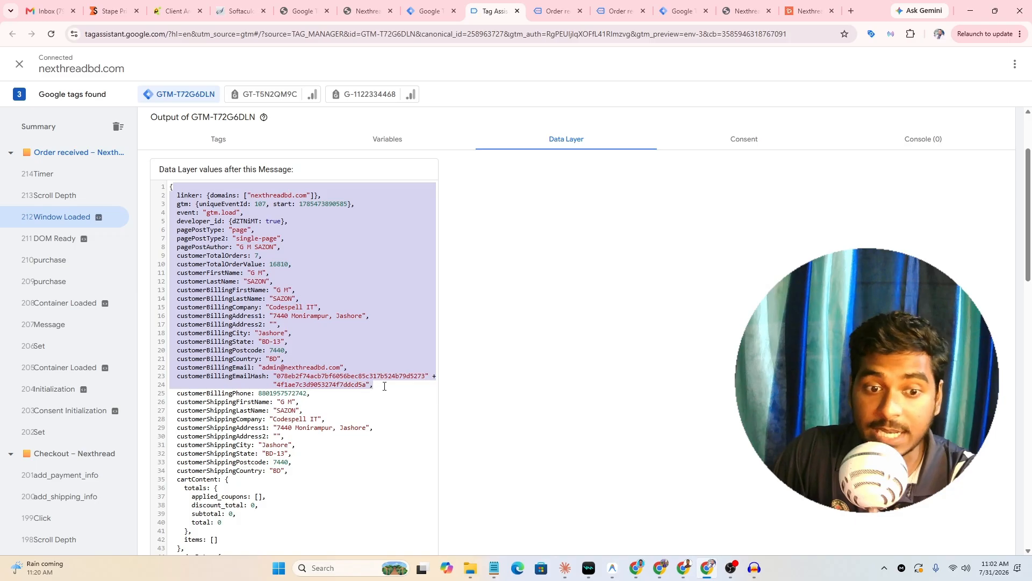
click(431, 11)
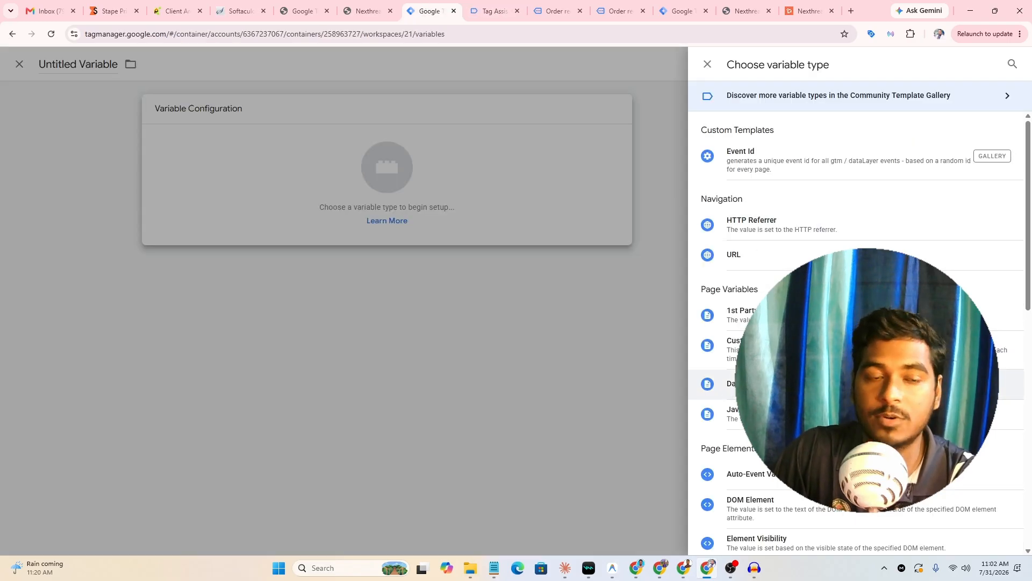
click(731, 383)
Highlight the customer data keys in Tag Assistant's data layer, and highlight the Data Layer Variable Name label in Google Tag Manager.
click(495, 11)
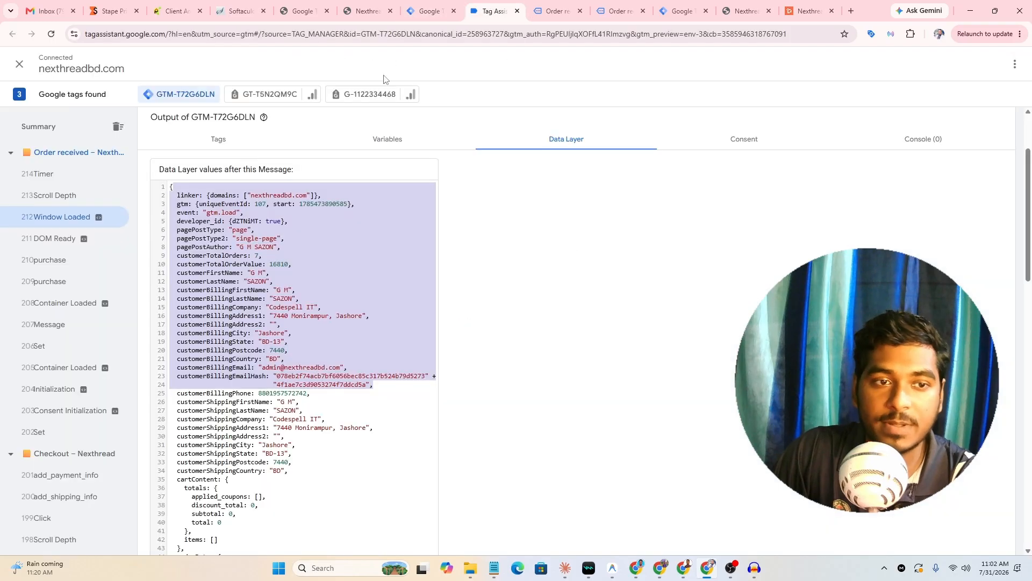
click(190, 214)
drag(179, 191, 374, 385)
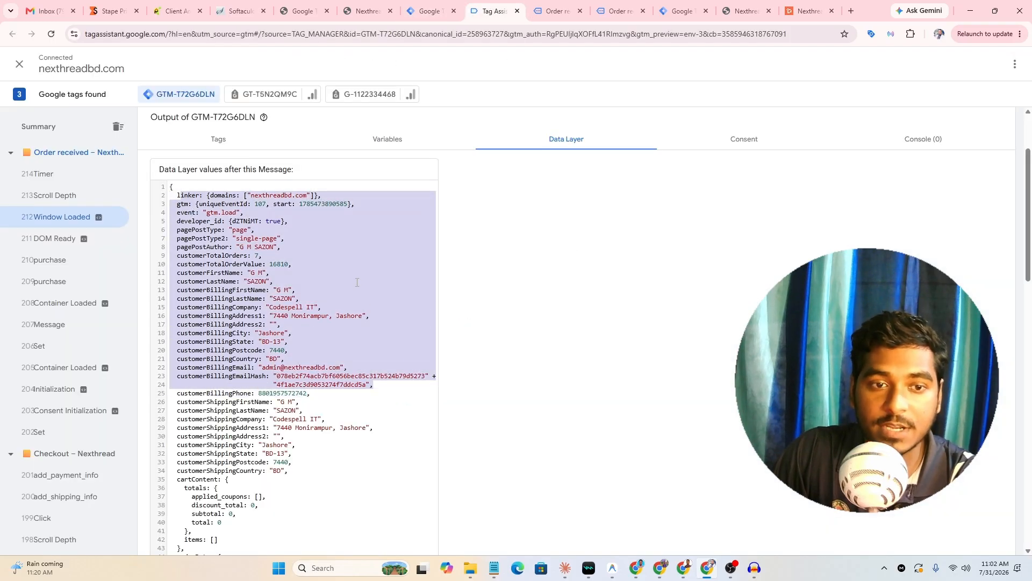
click(357, 282)
click(433, 9)
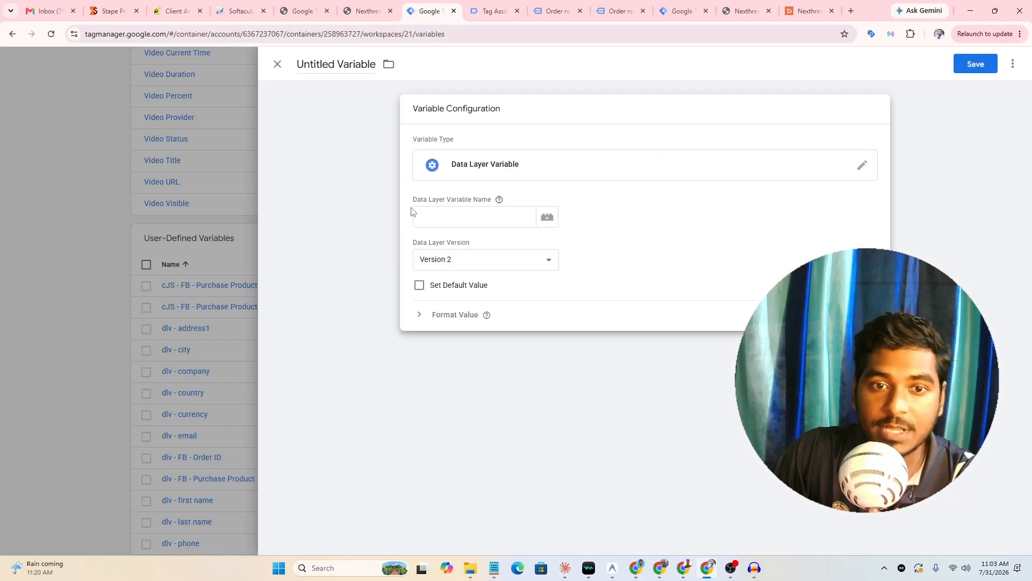
drag(412, 200, 488, 203)
Switch to Tag Assistant and highlight the customerFirstName key in the Window Loaded data layer.
click(490, 11)
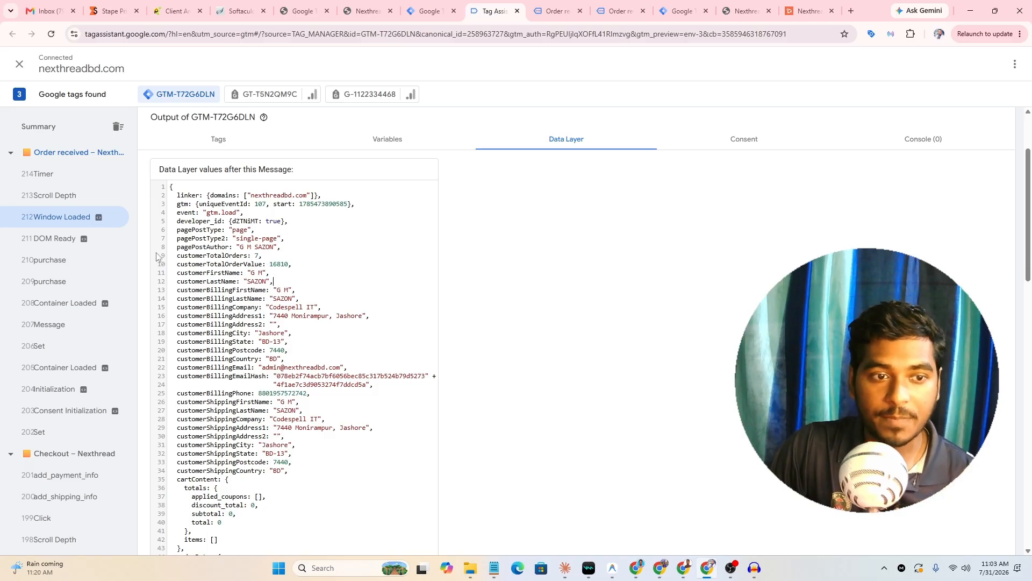
double_click(212, 272)
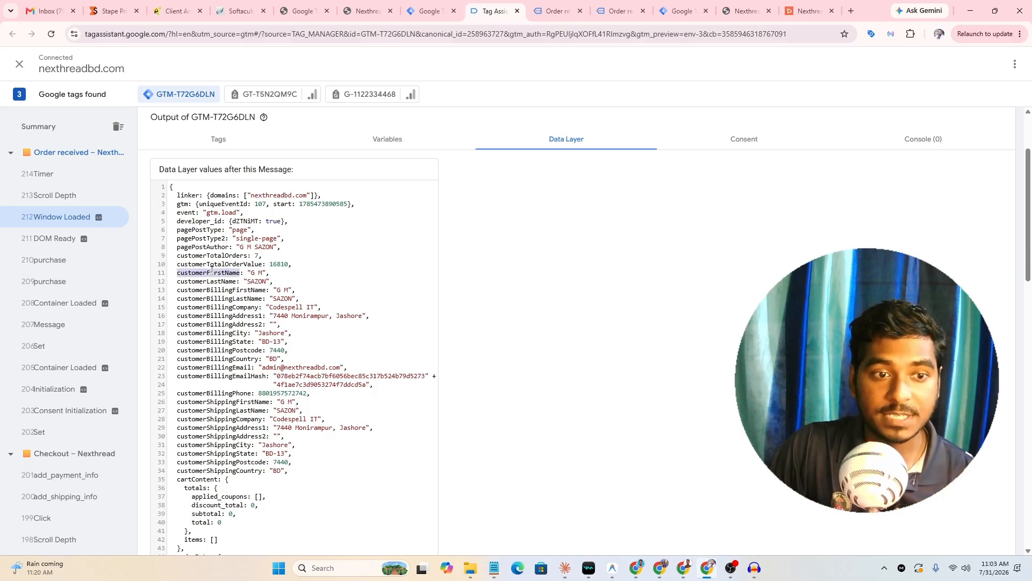
click(193, 275)
drag(178, 274, 238, 274)
click(241, 274)
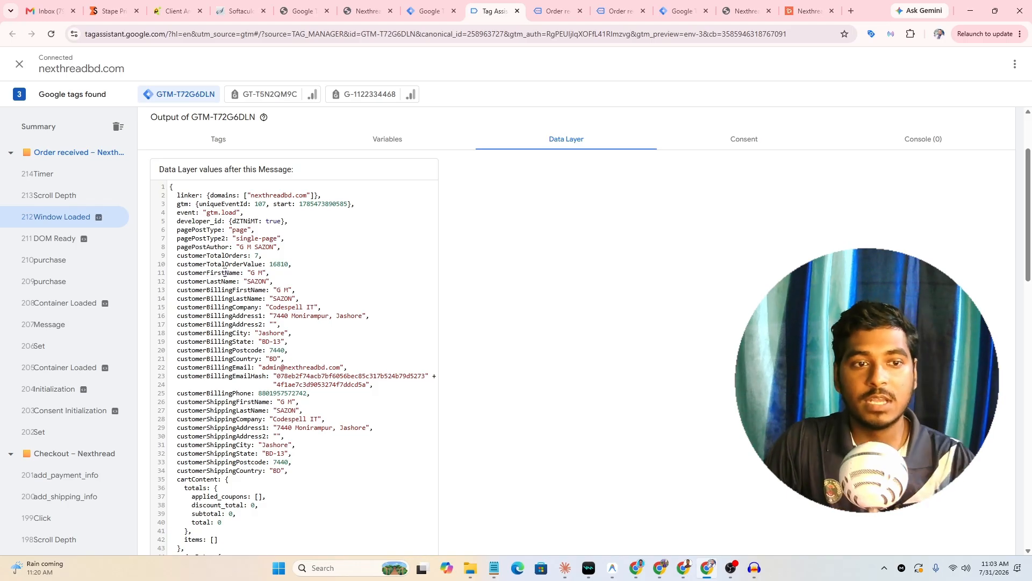
Examine the order attributes, totals, customer billing and shipping, and items in the data layer, and highlight the block down to cartContent.
scroll(251, 282, down, 4)
scroll(264, 281, down, 2)
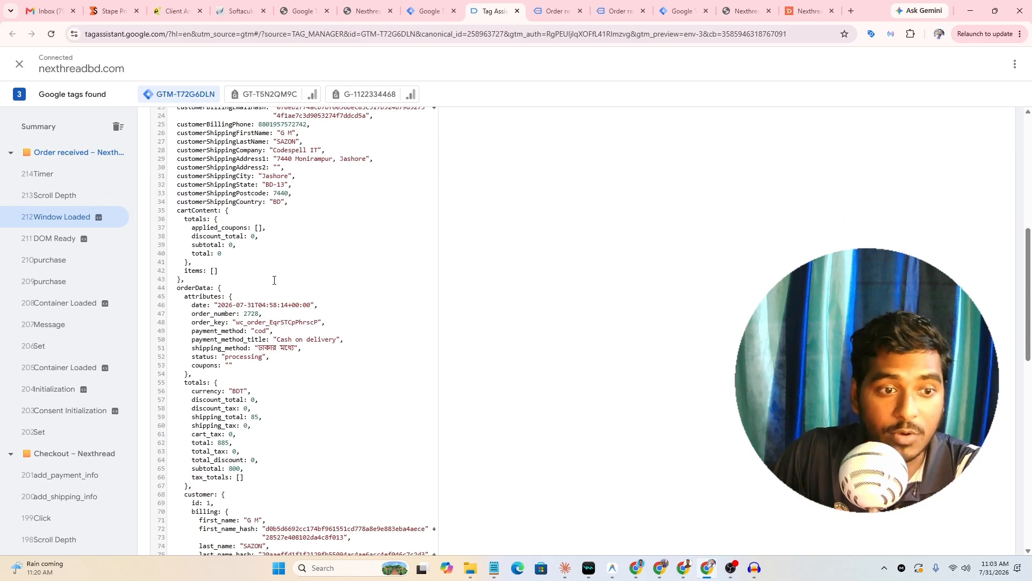
scroll(274, 280, down, 2)
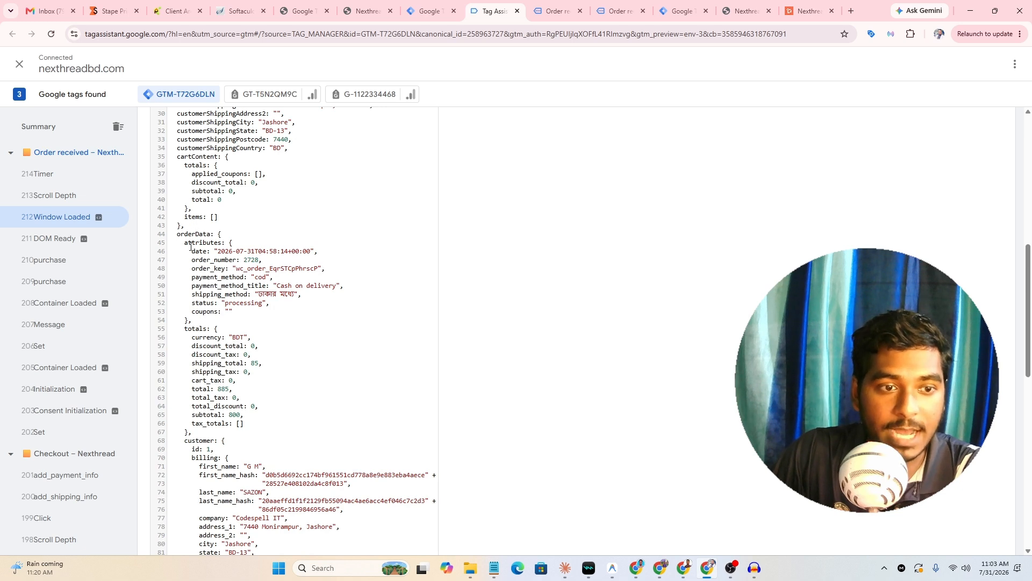
scroll(191, 257, down, 4)
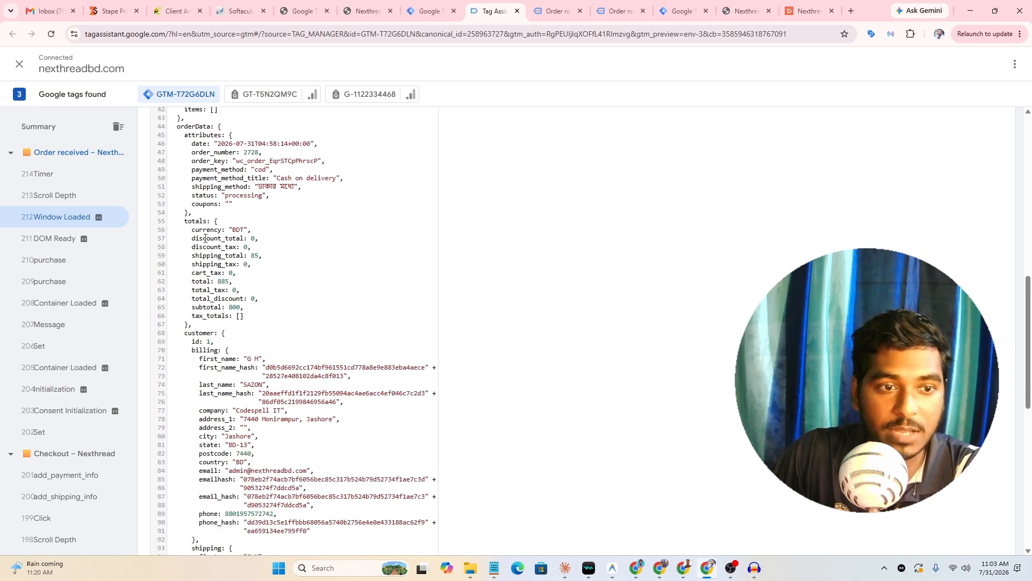
drag(192, 238, 249, 240)
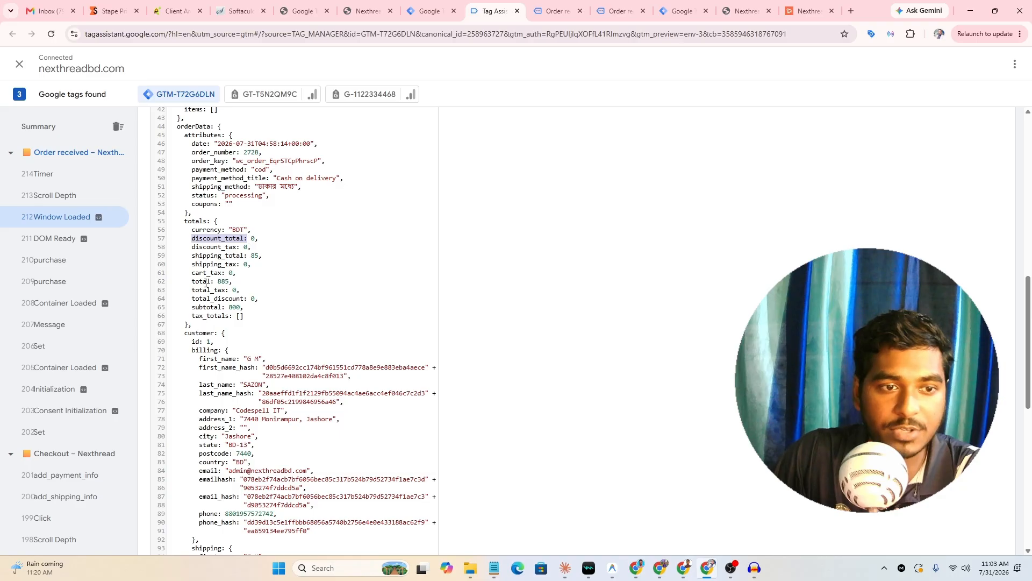
click(192, 221)
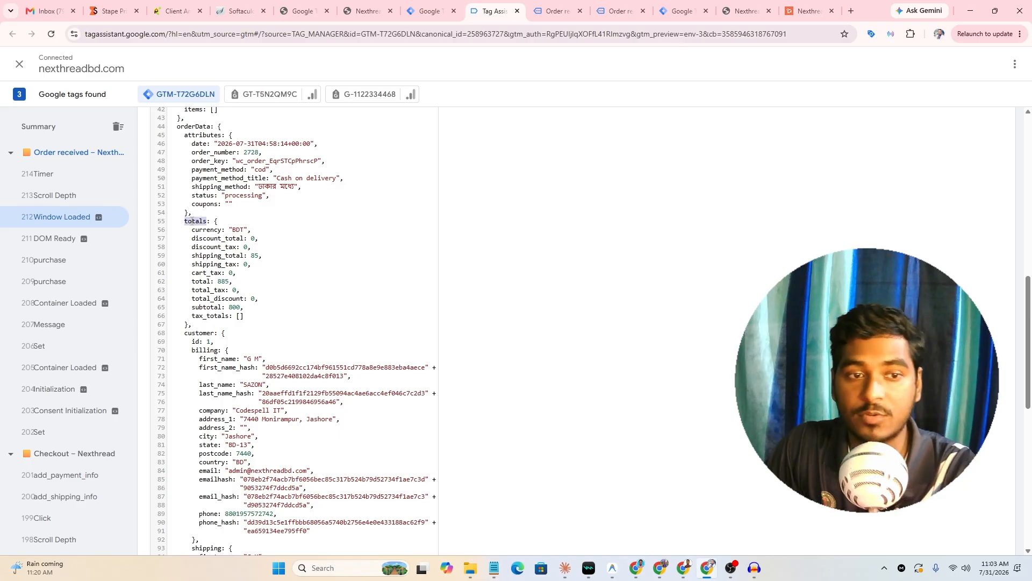
scroll(235, 276, down, 4)
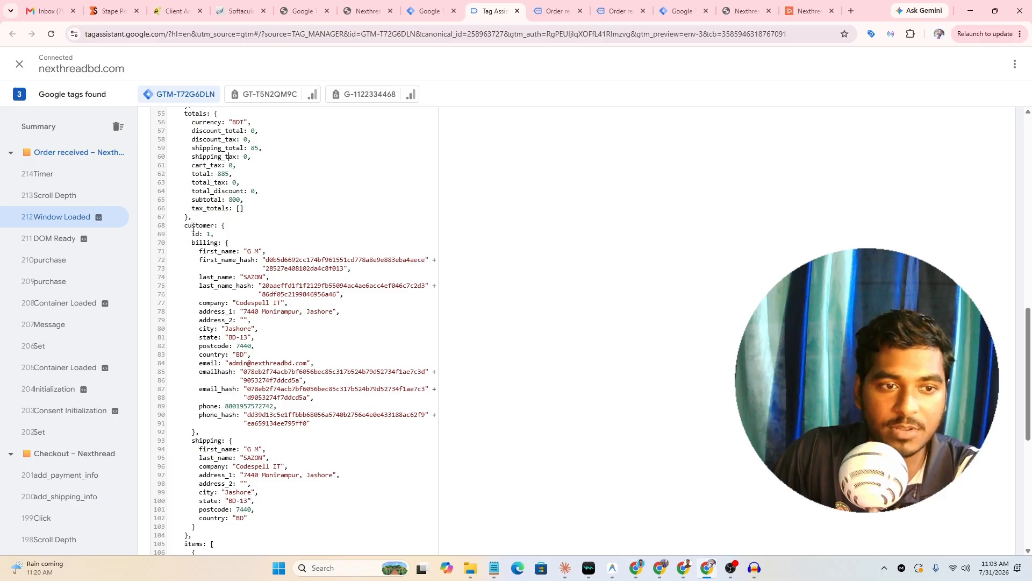
double_click(196, 226)
click(196, 227)
scroll(323, 330, down, 4)
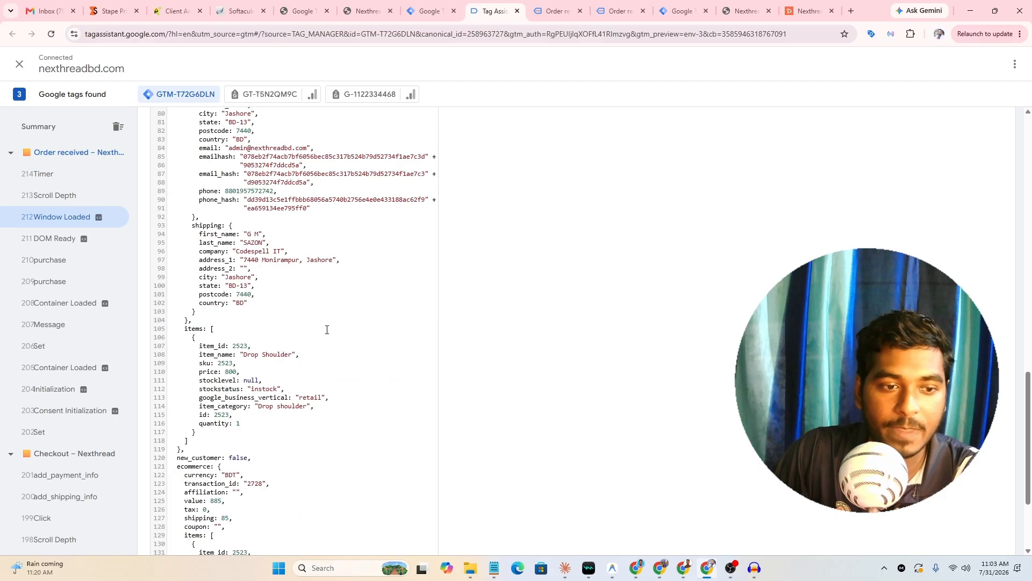
scroll(326, 333, up, 10)
scroll(326, 334, up, 10)
scroll(218, 181, down, 5)
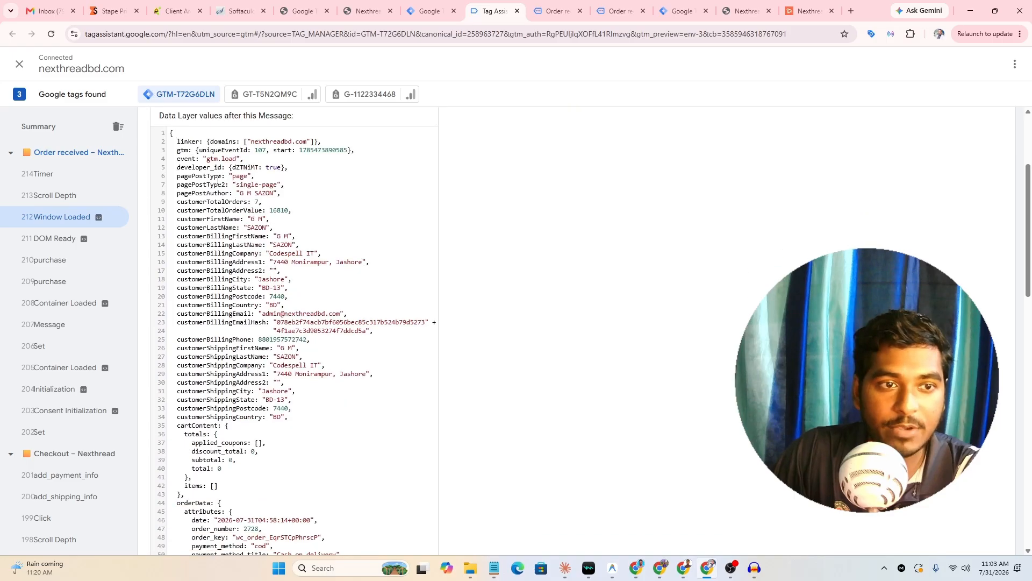
drag(179, 142, 220, 433)
click(272, 323)
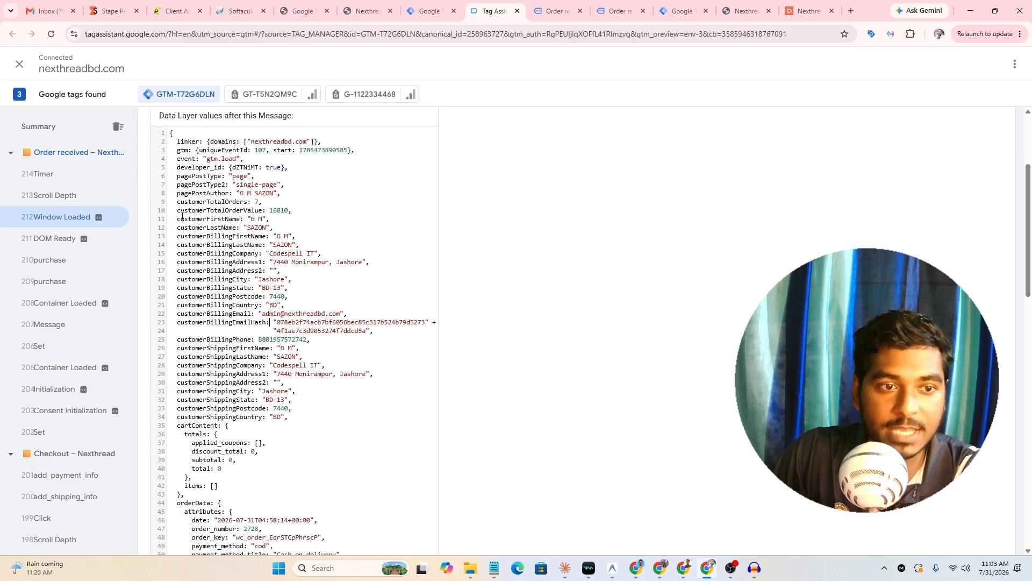
Copy the customerFirstName key from Tag Assistant and paste it as the new variable's Data Layer Variable Name in Google Tag Manager.
double_click(212, 219)
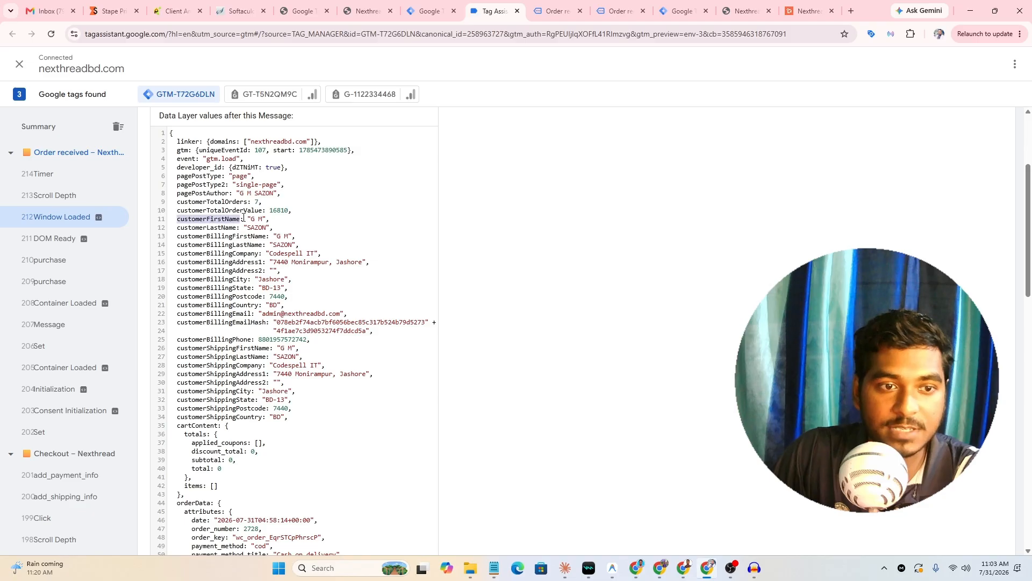
right_click(201, 223)
click(242, 232)
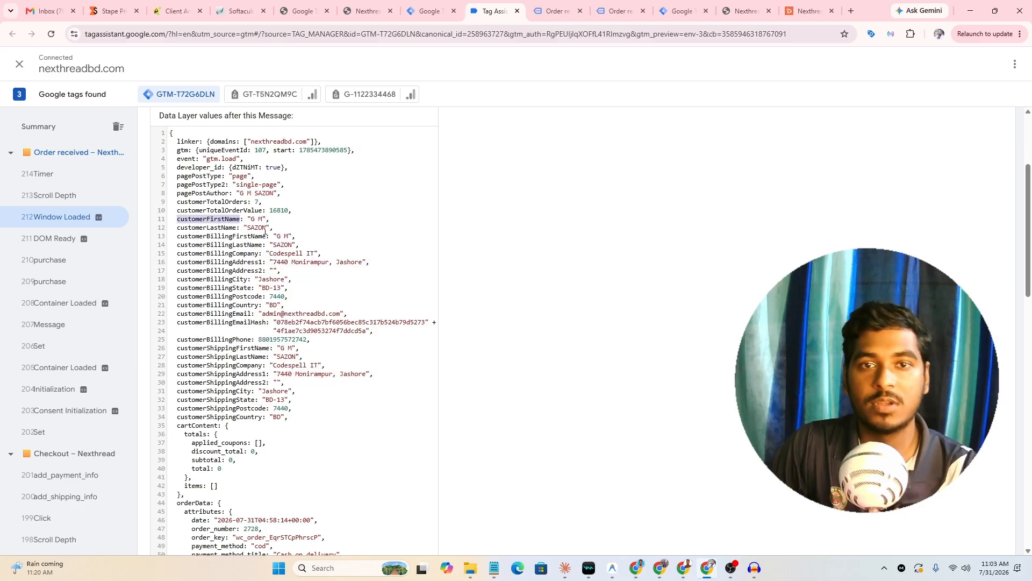
click(442, 4)
click(438, 218)
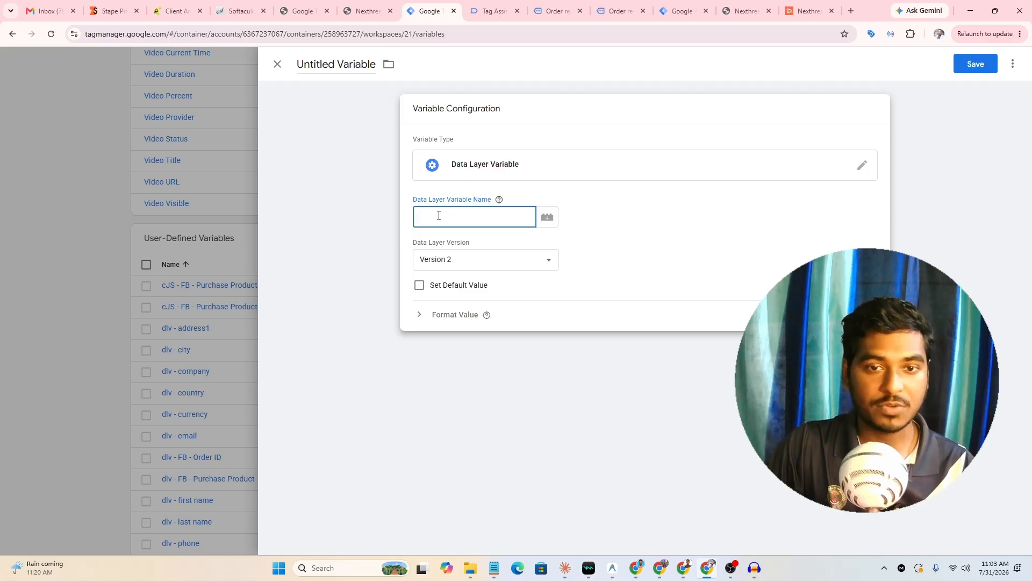
key(ctrl+v)
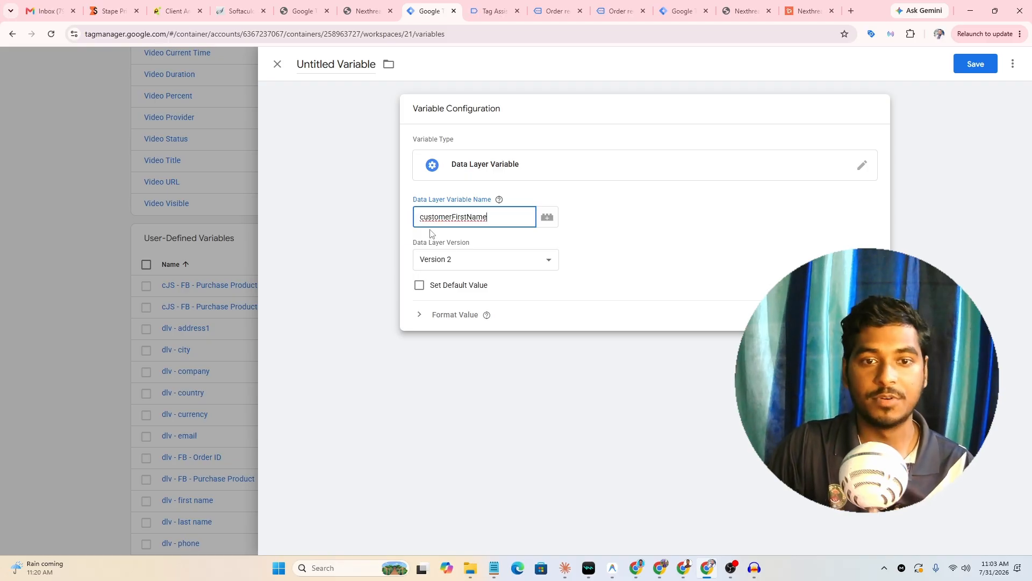
Name the variable "dlv - customer first name" and save it.
click(386, 153)
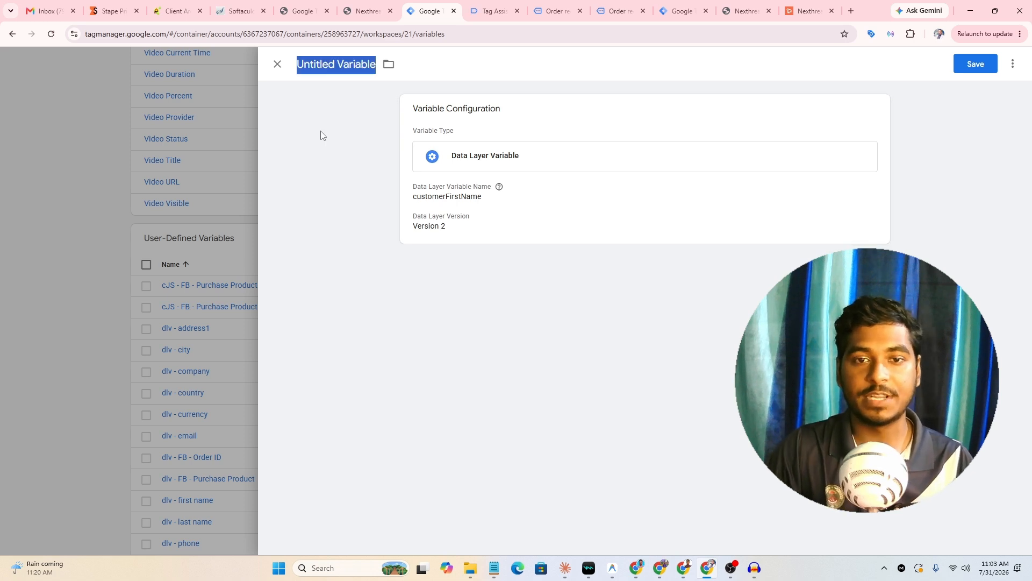
text(dlv -)
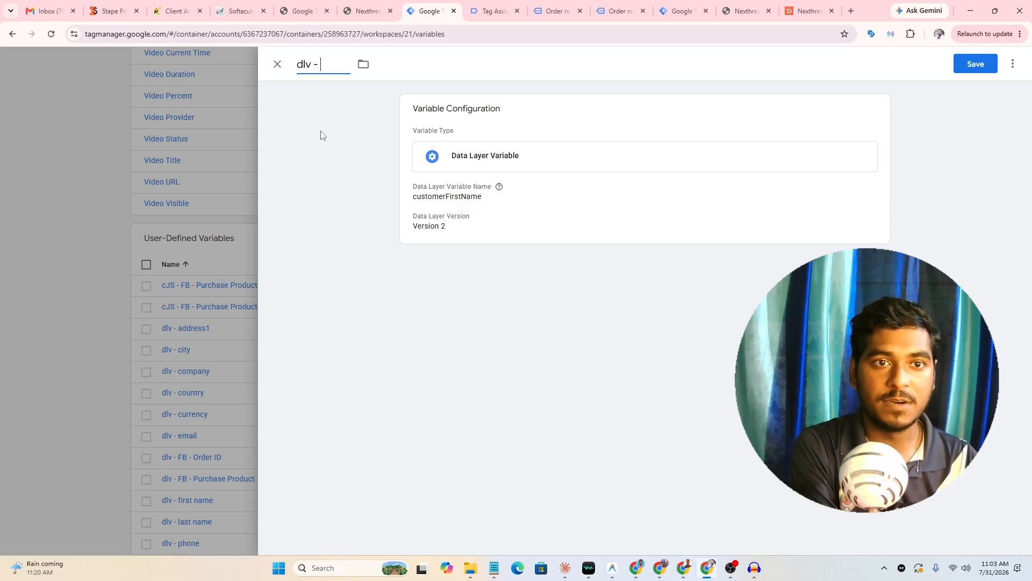
text(first name)
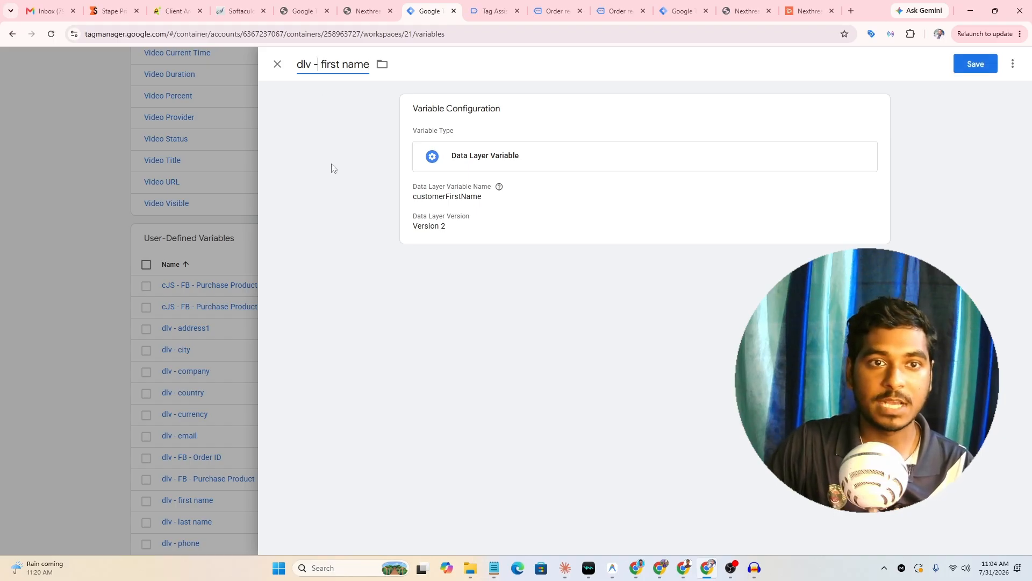
text(cus)
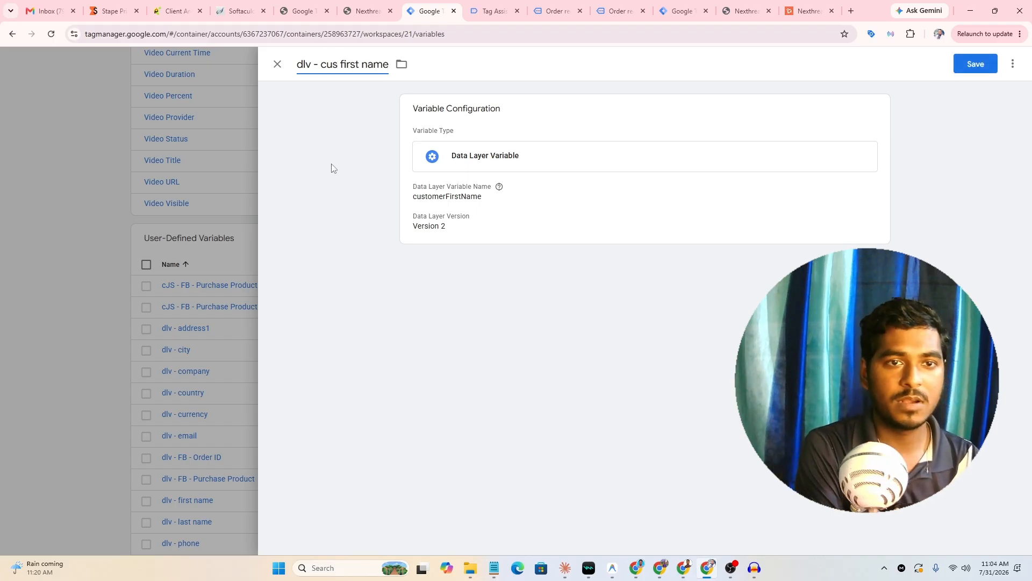
text(tomer)
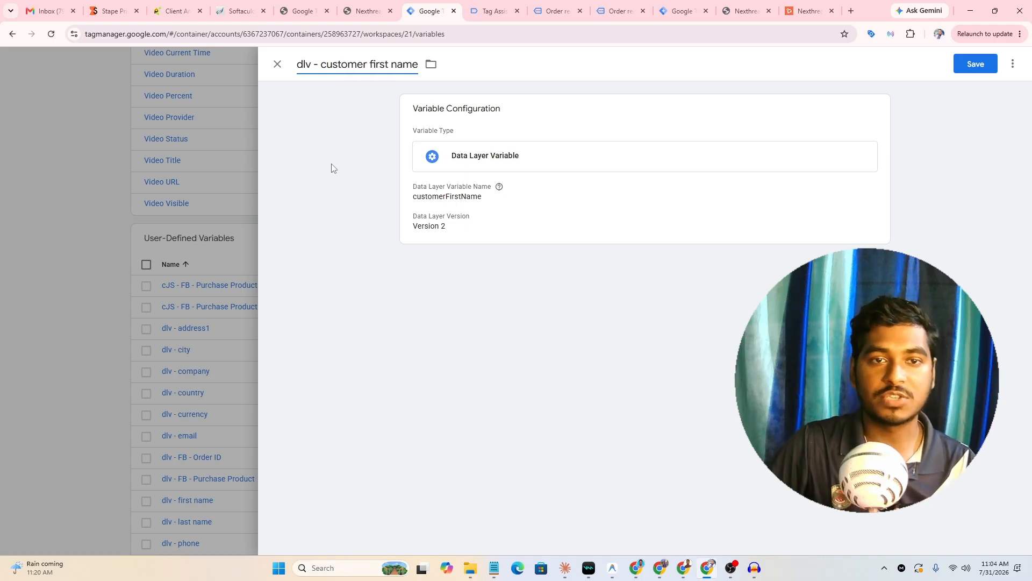
click(976, 64)
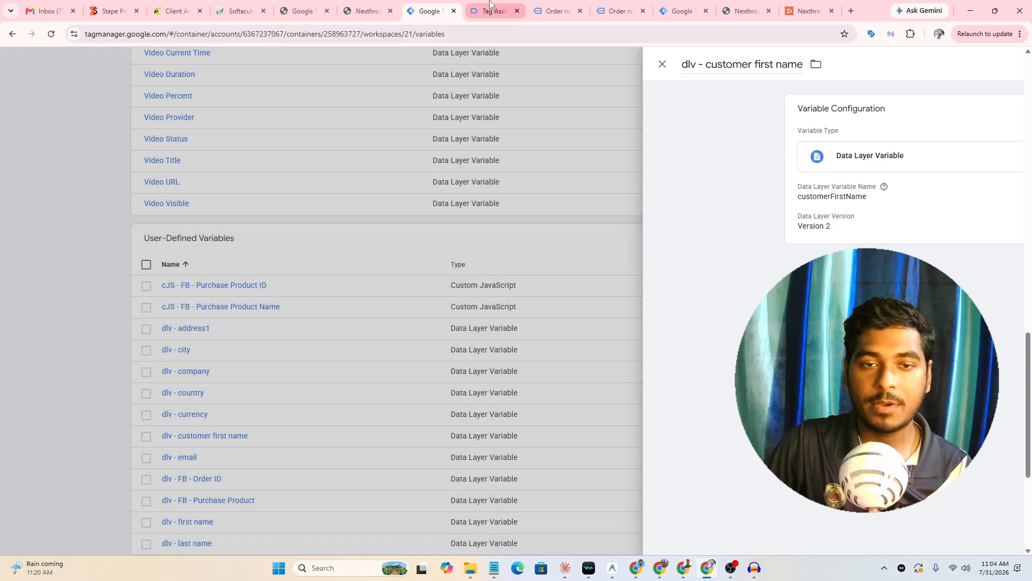
Switch to Tag Assistant, copy the customerLastName key from the Window Loaded data layer, and return to Google Tag Manager.
click(477, 11)
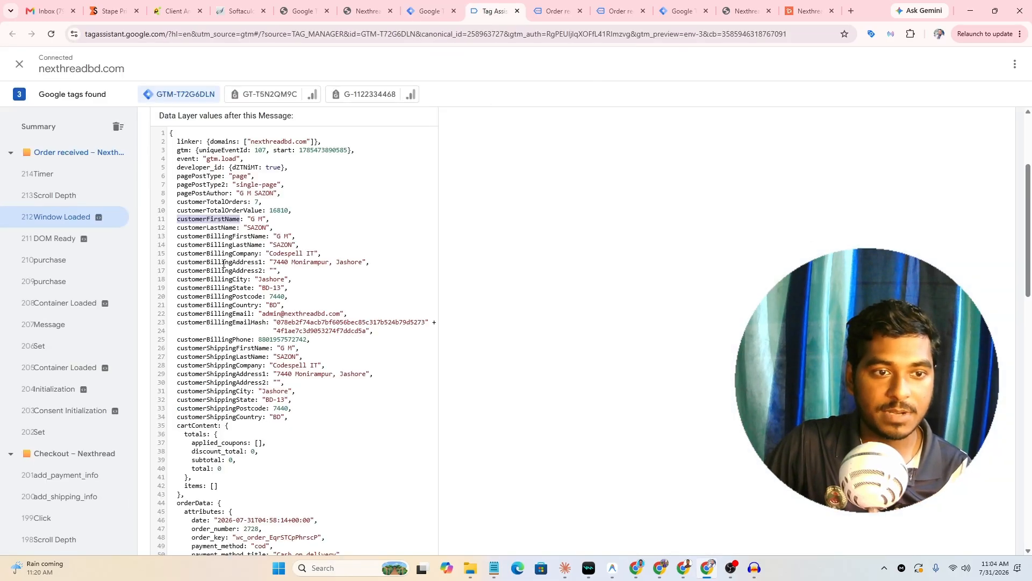
double_click(213, 226)
key(ctrl+c)
click(430, 11)
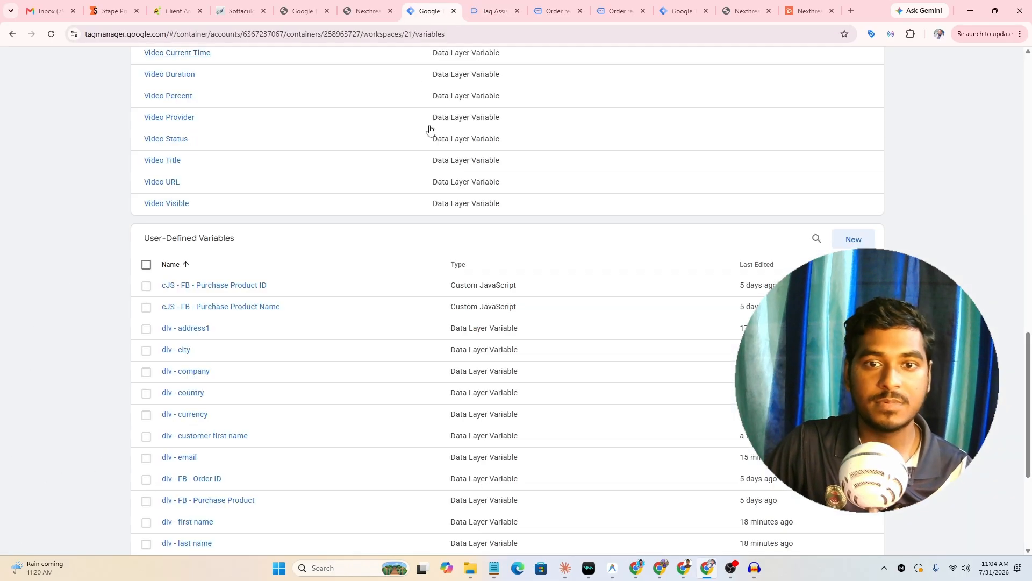
Create a new user-defined variable of type Data Layer Variable with customerLastName as its Data Layer Variable Name.
scroll(288, 265, down, 2)
drag(144, 131, 245, 134)
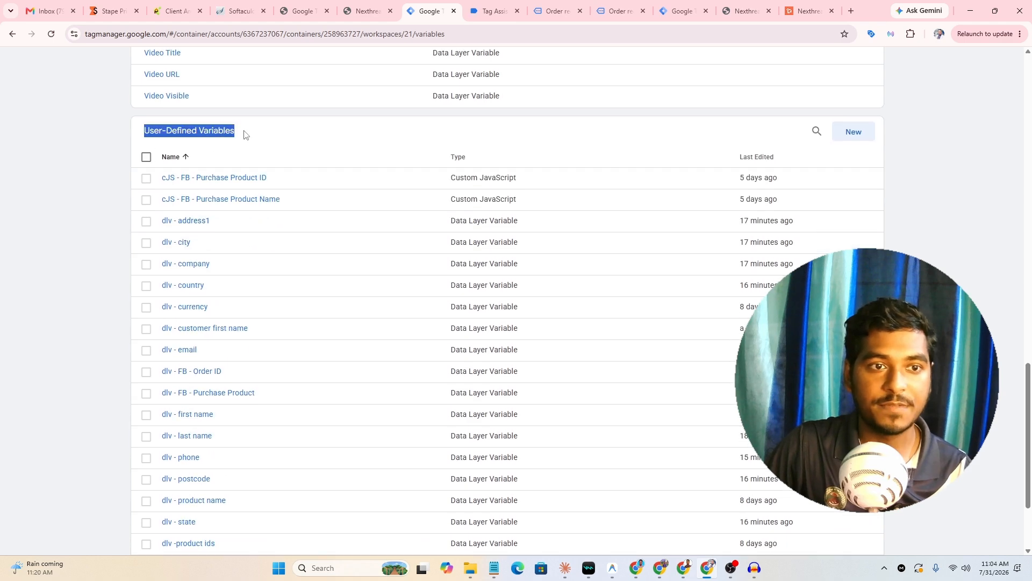
click(848, 138)
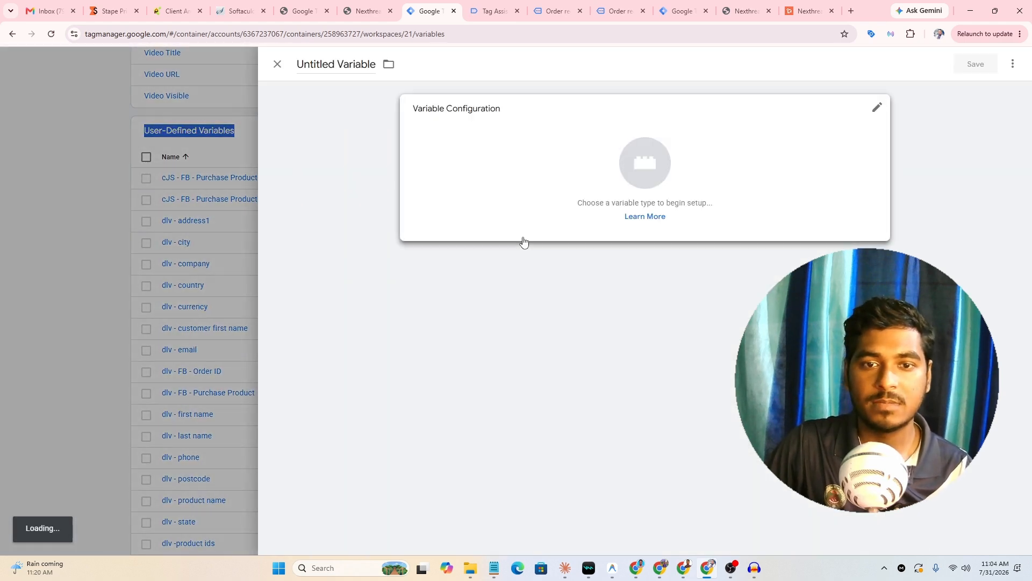
click(587, 157)
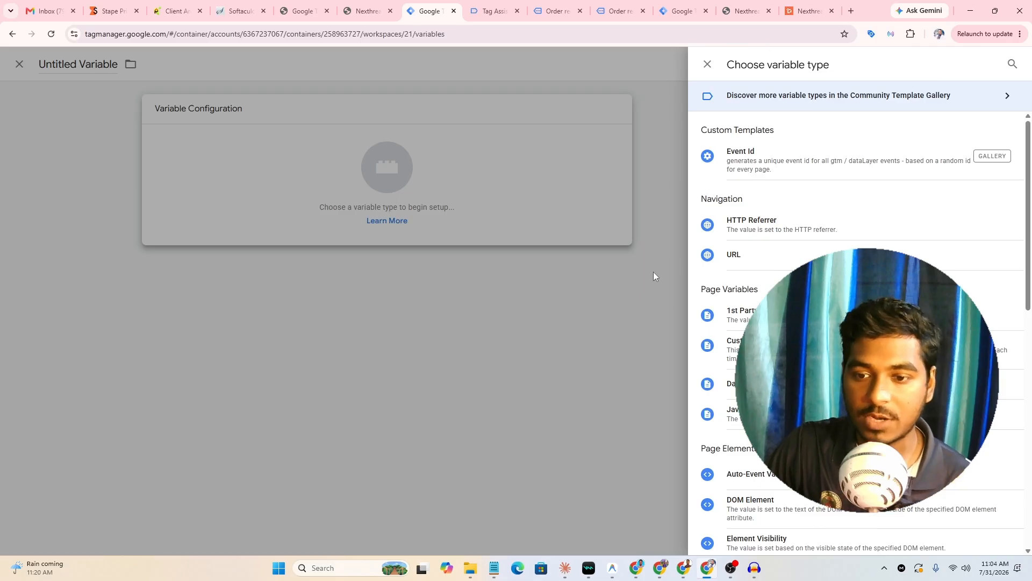
click(720, 384)
click(451, 212)
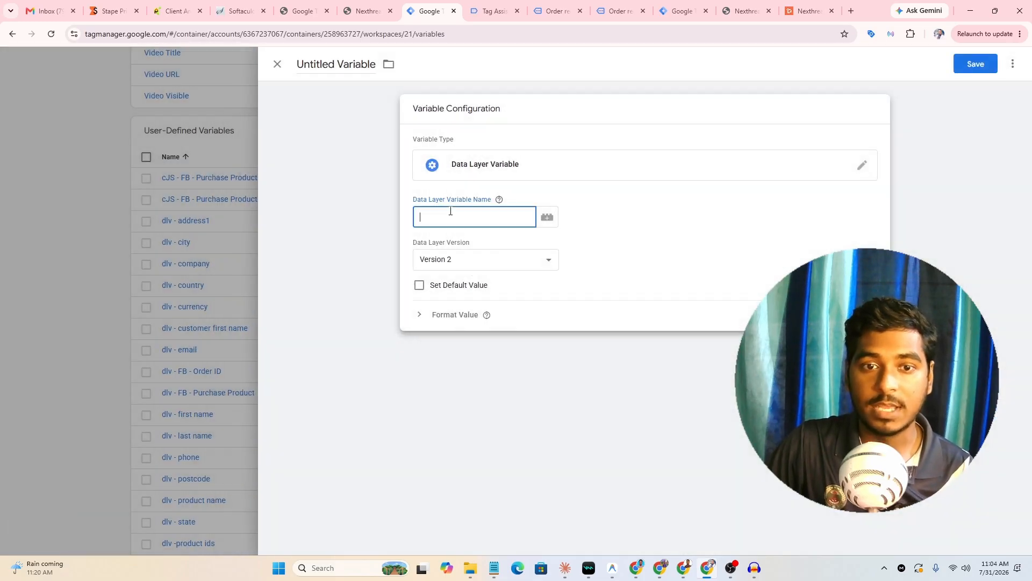
key(ctrl+v)
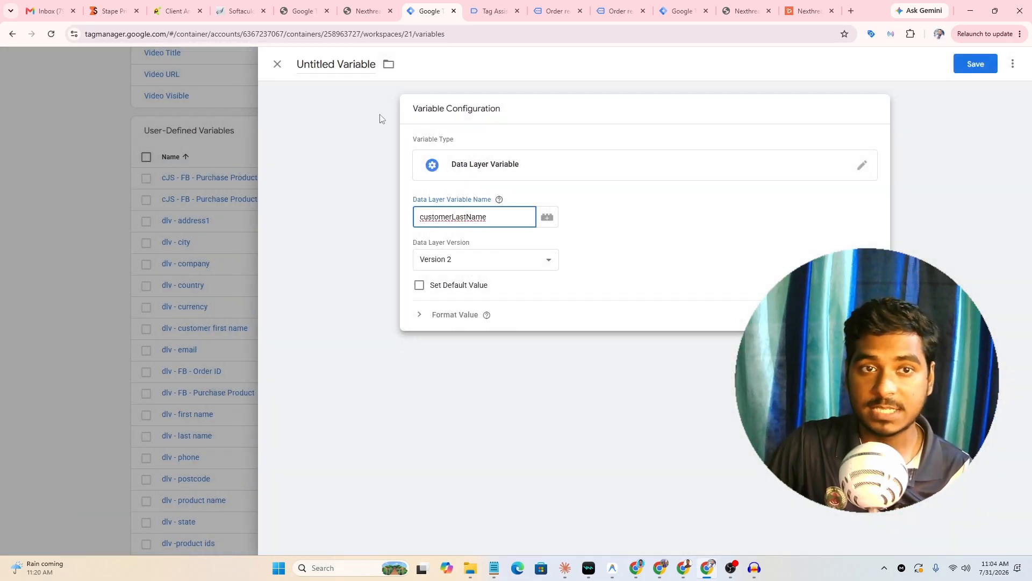
Name the variable "dlv - customer last name" and save it.
triple_click(337, 66)
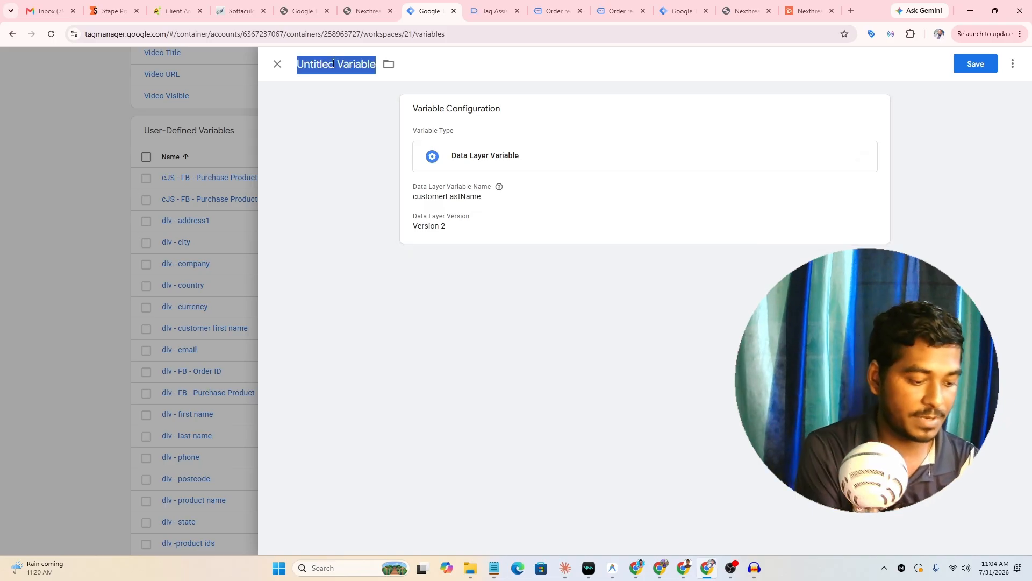
text(dlv)
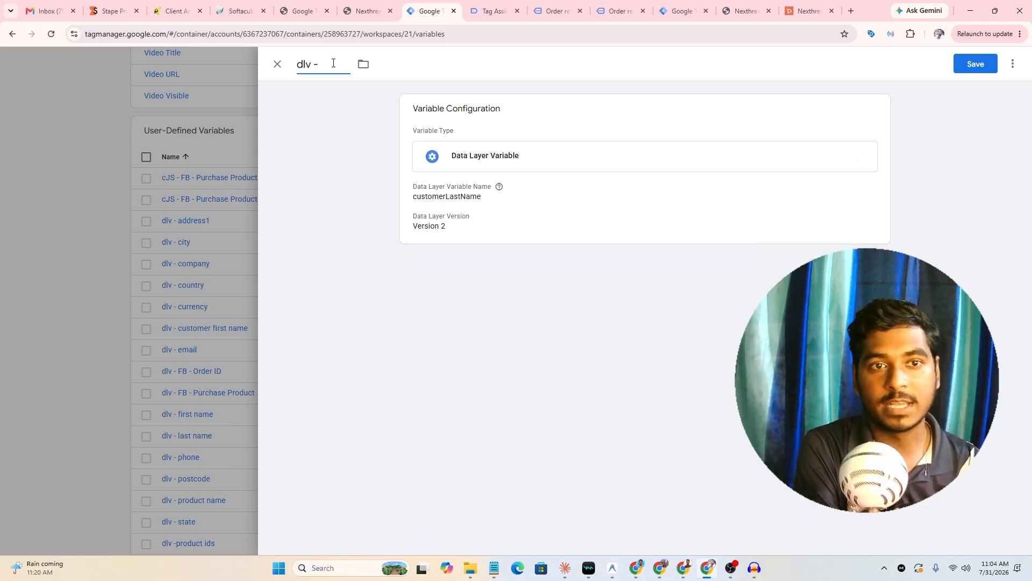
text( - cus)
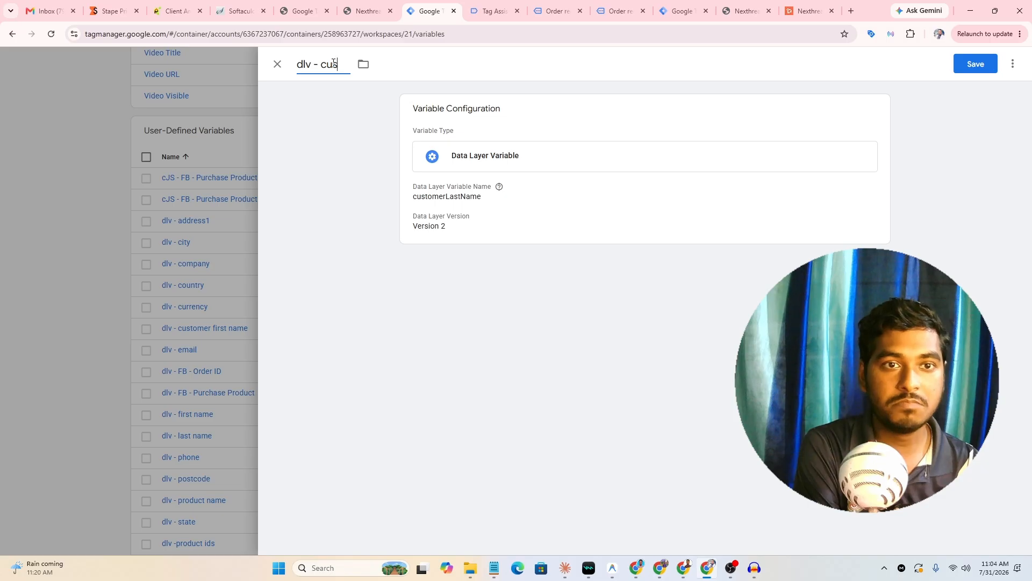
text(tomer last nam)
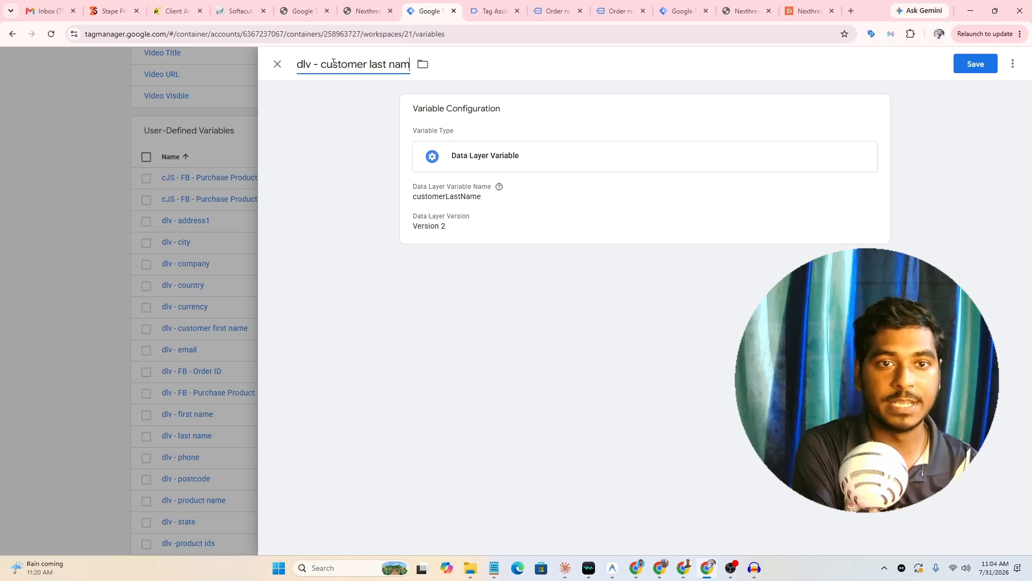
text(e)
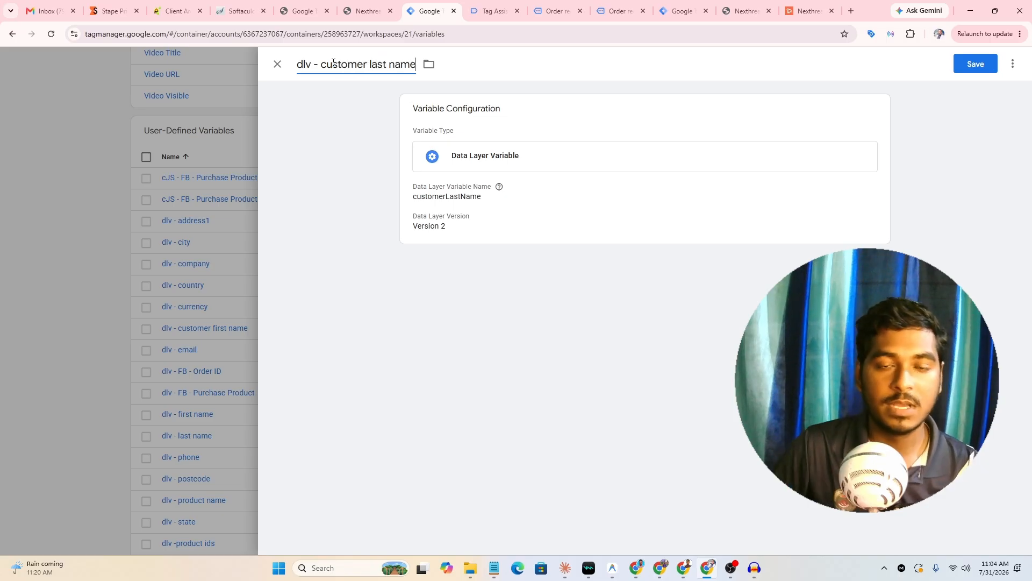
click(975, 66)
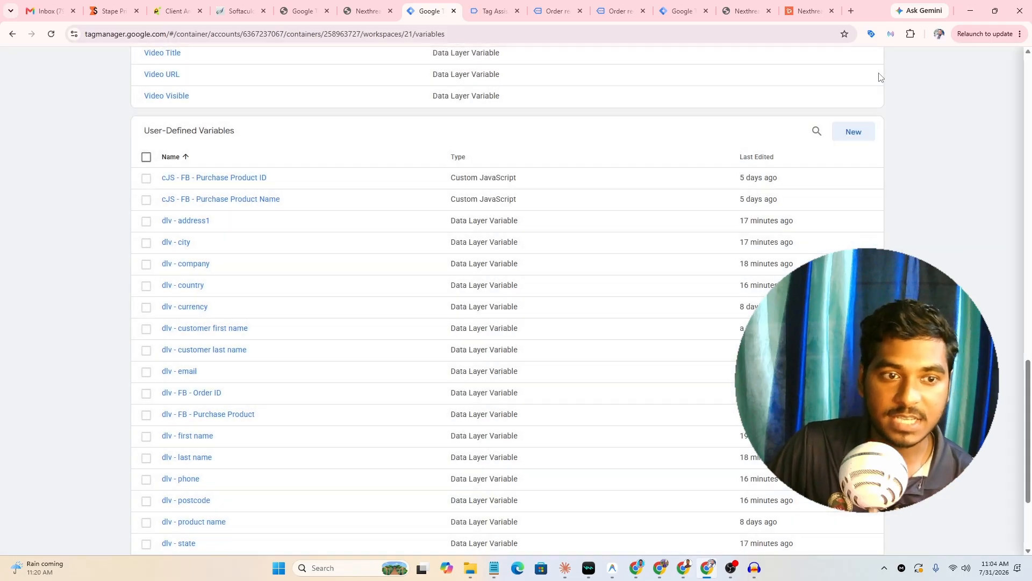
Highlight the customer billing keys in Tag Assistant's data layer, then review the user-defined variables list in Google Tag Manager.
click(505, 7)
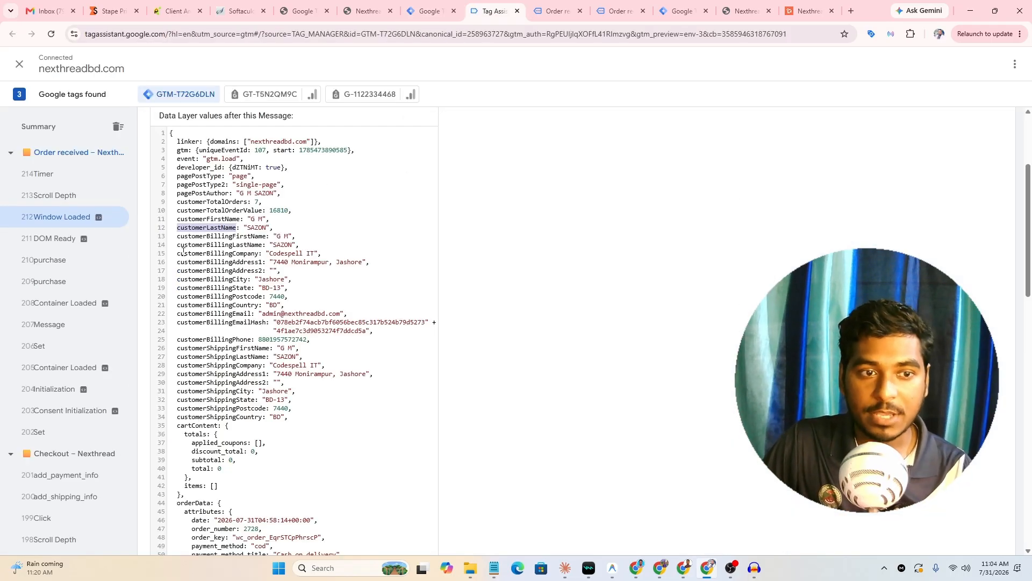
drag(179, 236, 433, 323)
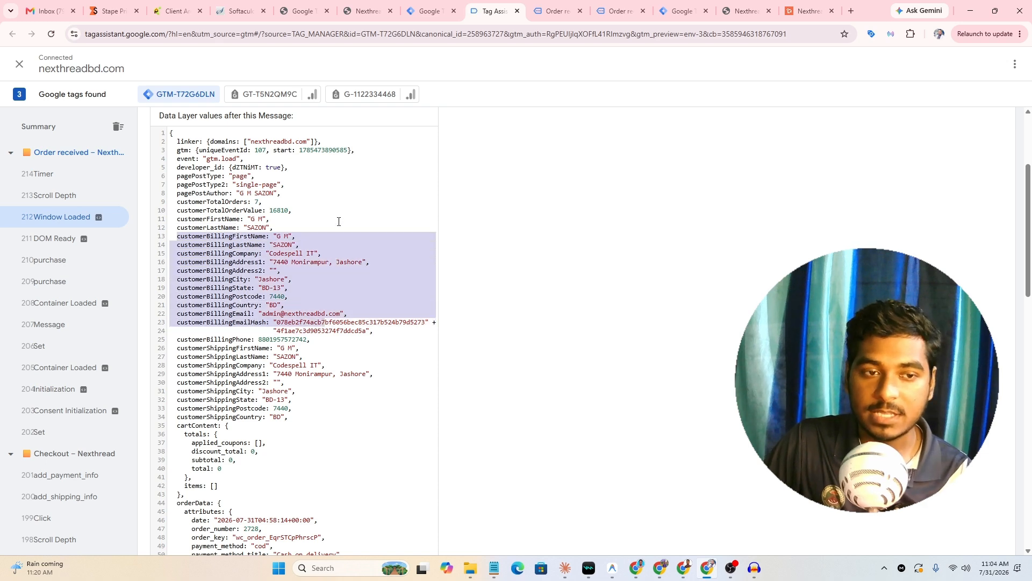
click(413, 9)
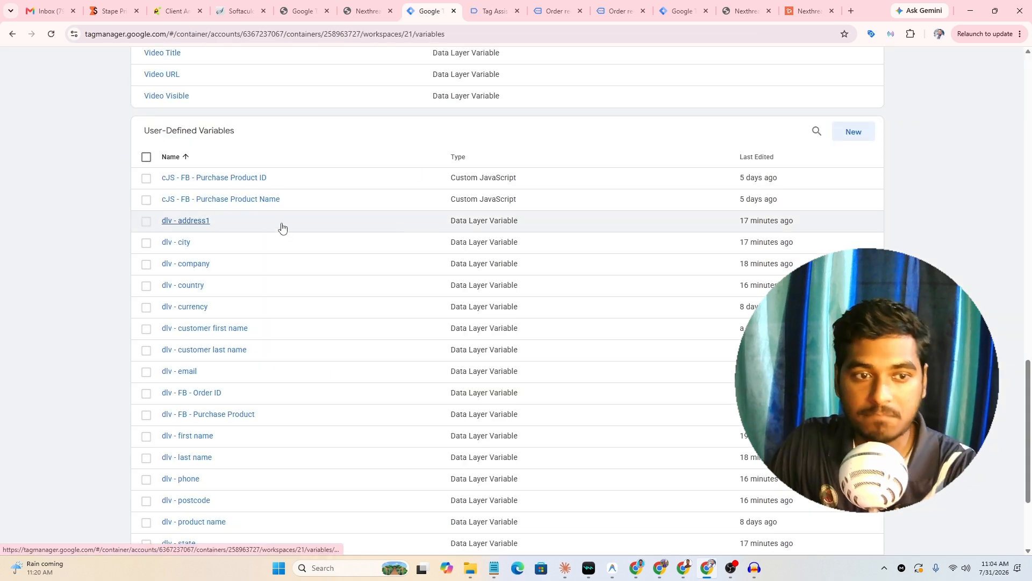
scroll(283, 228, down, 1)
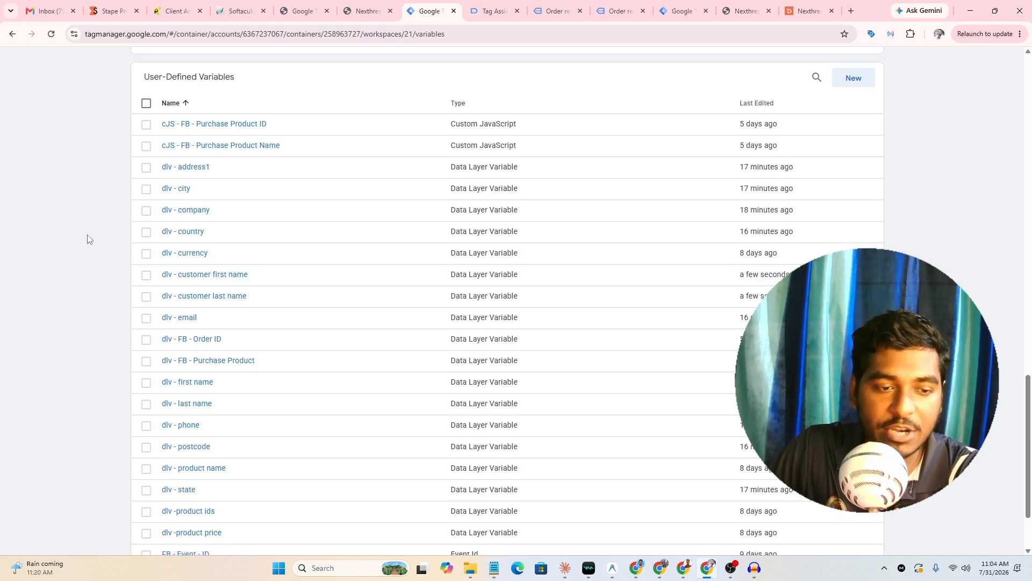
scroll(88, 239, down, 3)
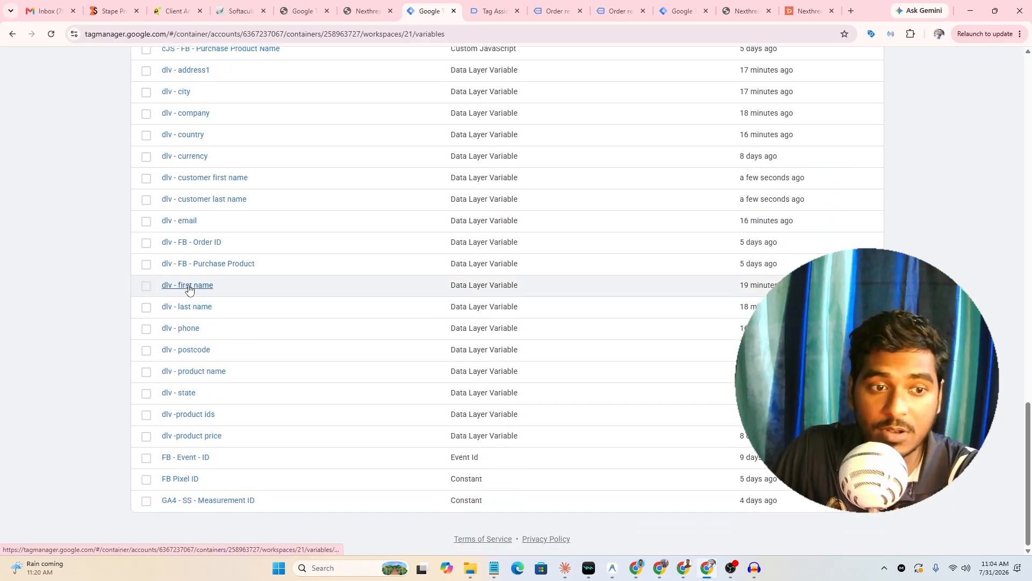
Open the "dlv - first name" variable, compare its name with the customerFirstName key in Tag Assistant, and close it.
click(191, 286)
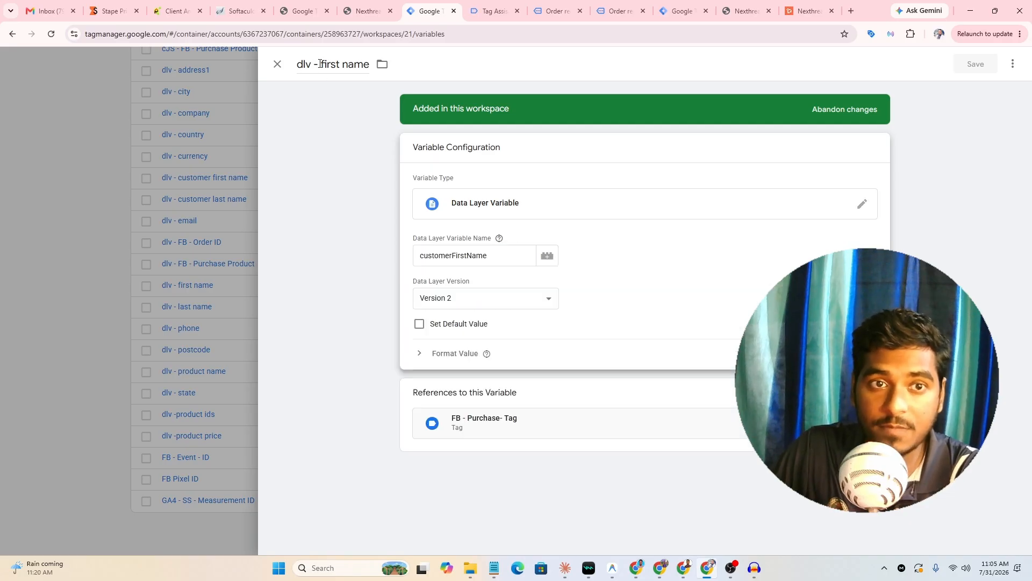
drag(320, 63, 378, 68)
click(523, 233)
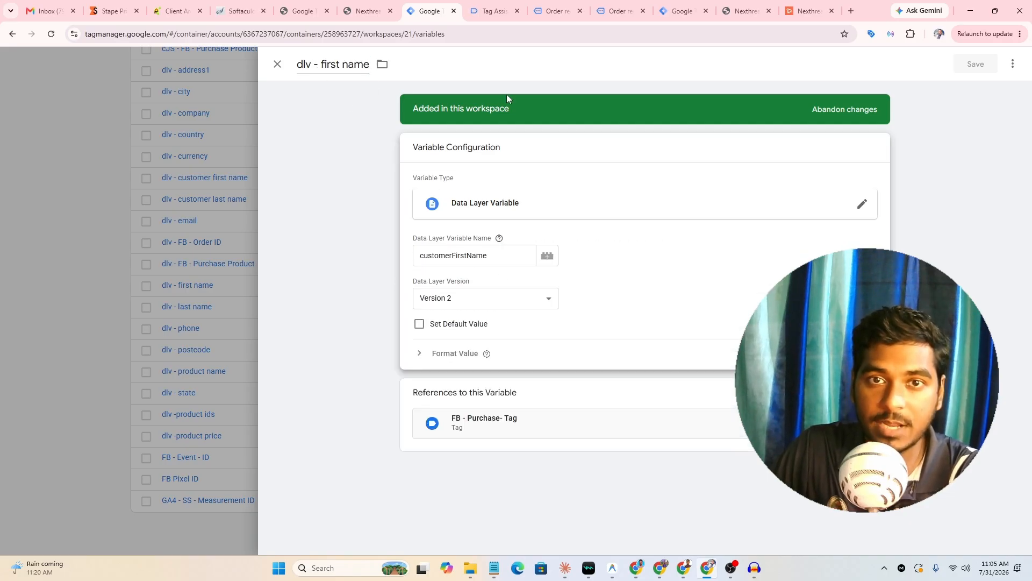
key(ctrl+Tab)
click(208, 253)
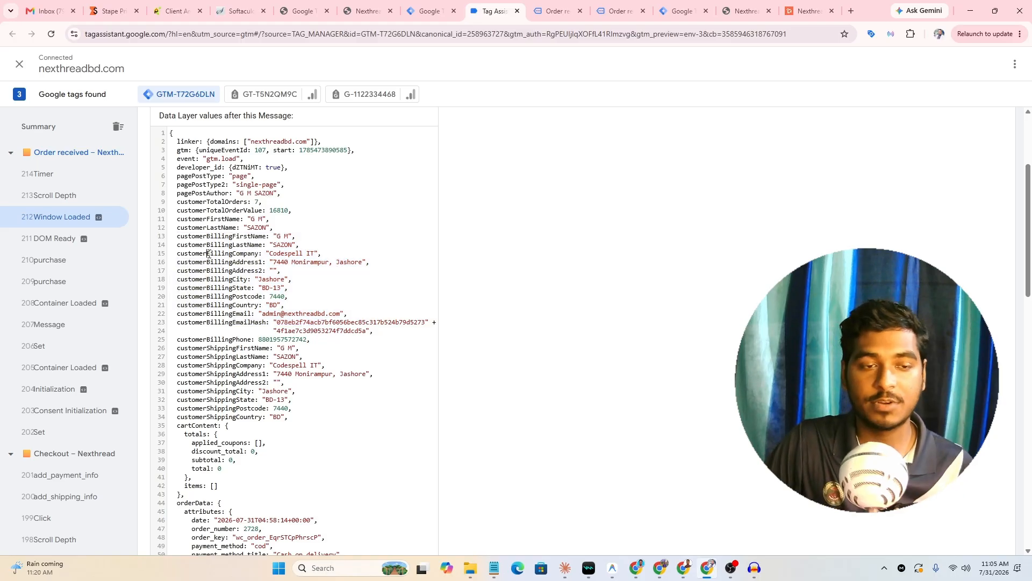
double_click(207, 220)
click(424, 9)
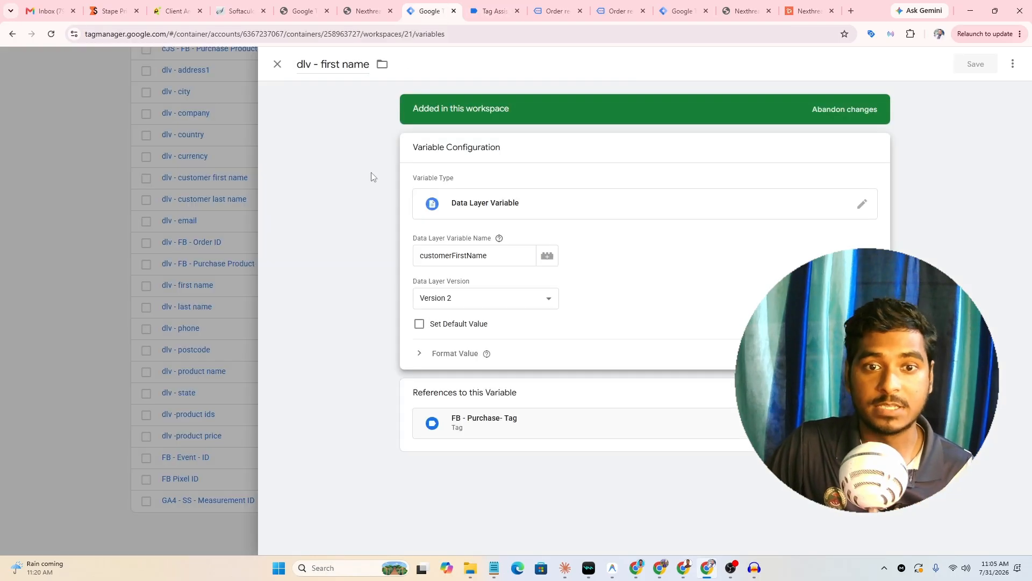
click(277, 63)
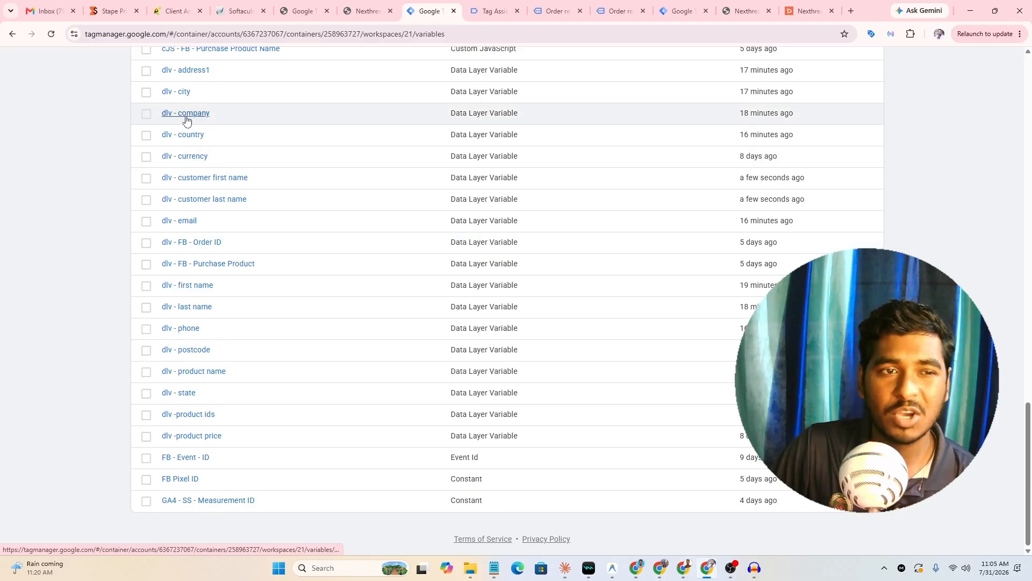
Go to the tags list and examine the customer information data parameters and object properties of "FB - Purchase- Tag".
scroll(145, 141, up, 1)
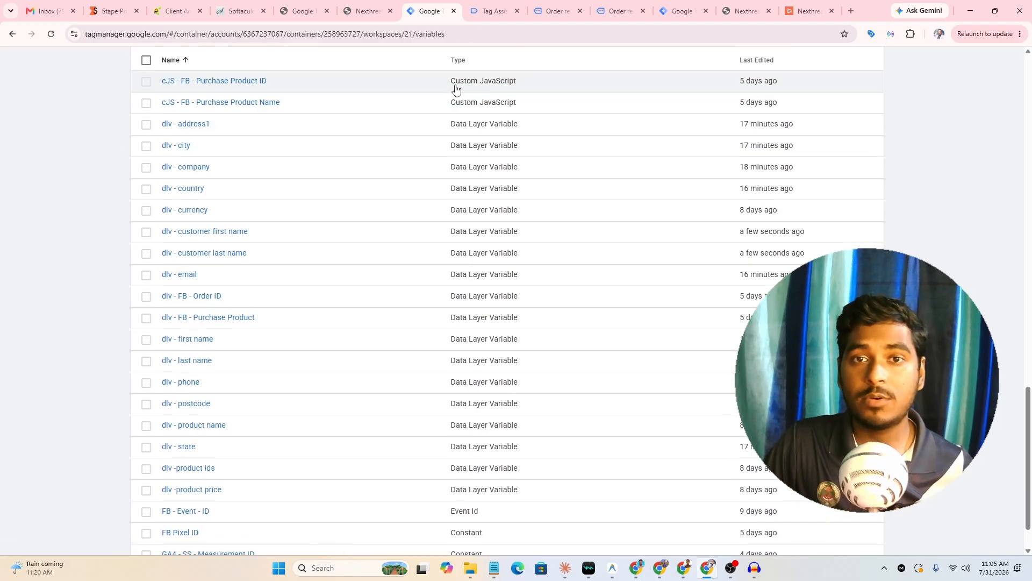
scroll(491, 357, up, 6)
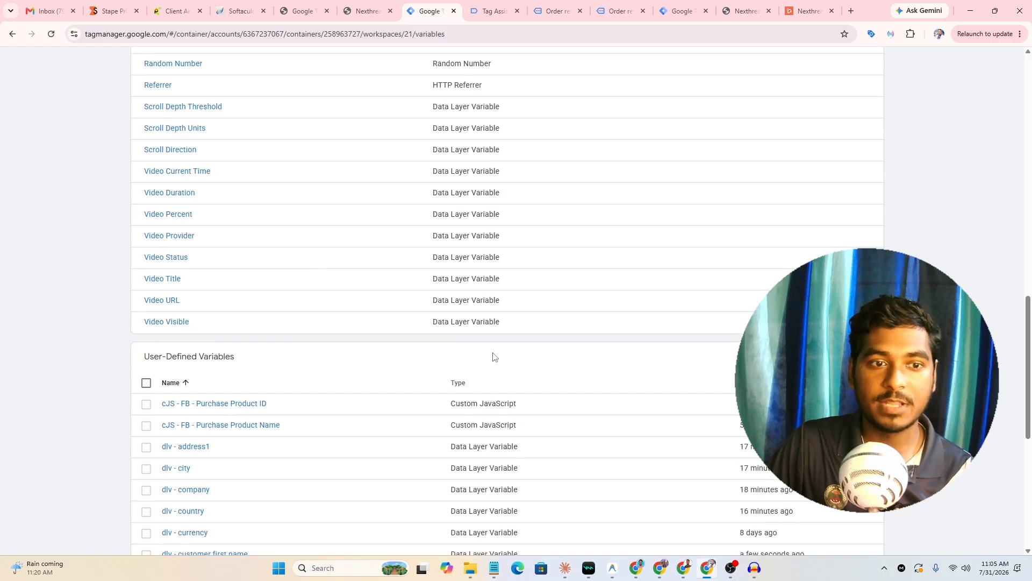
scroll(477, 285, up, 16)
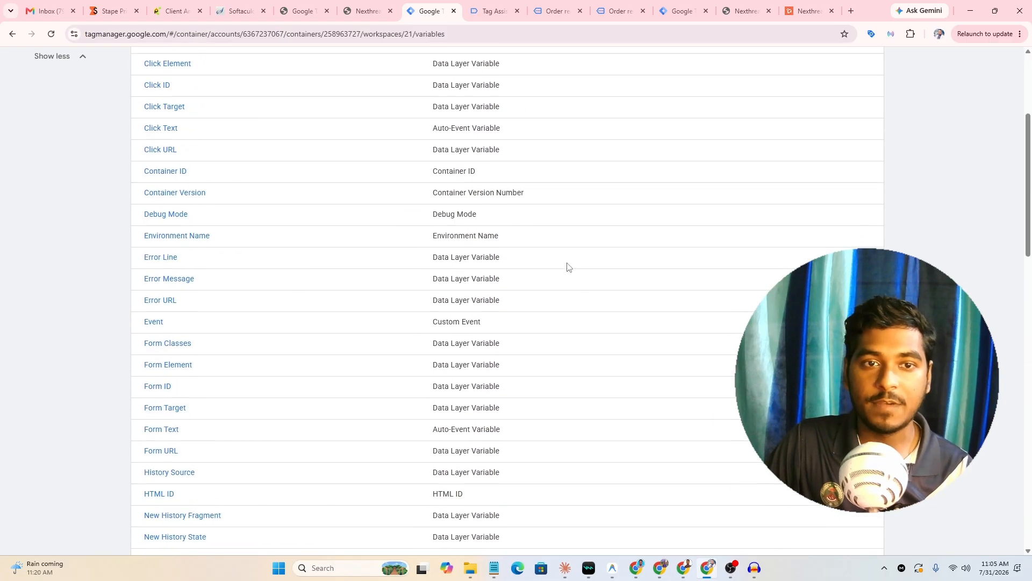
click(51, 156)
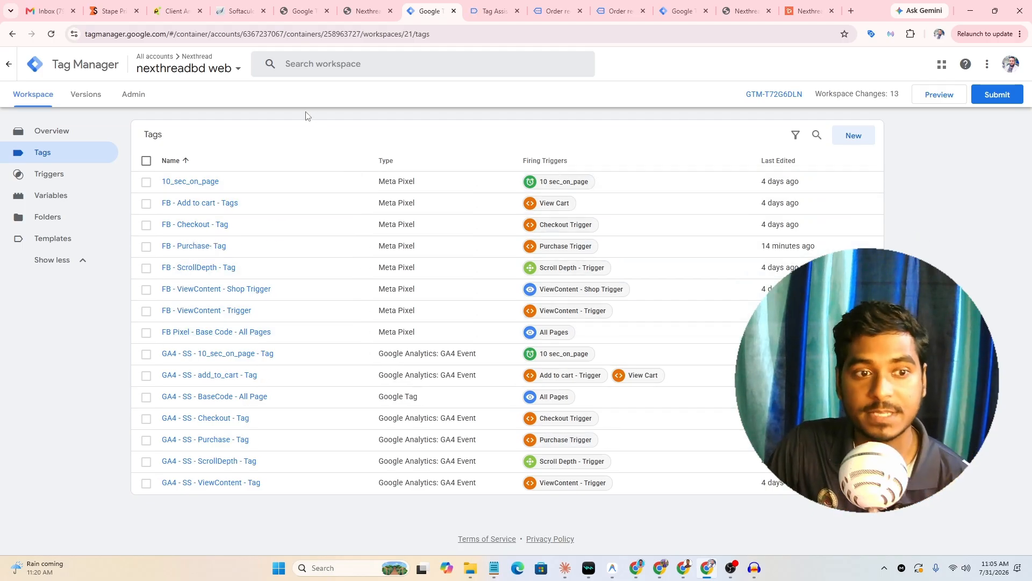
click(194, 246)
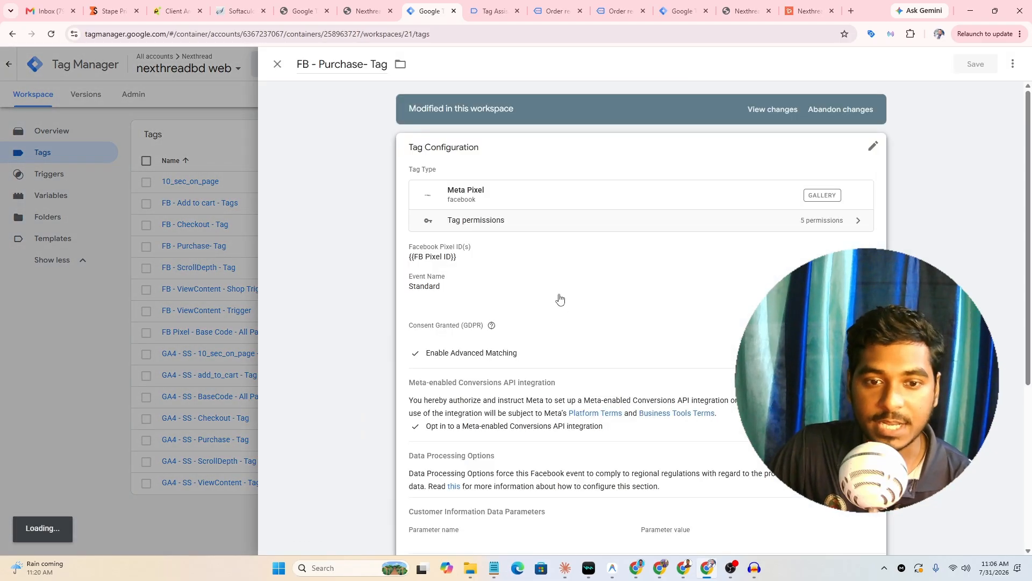
scroll(557, 299, down, 8)
scroll(457, 242, up, 2)
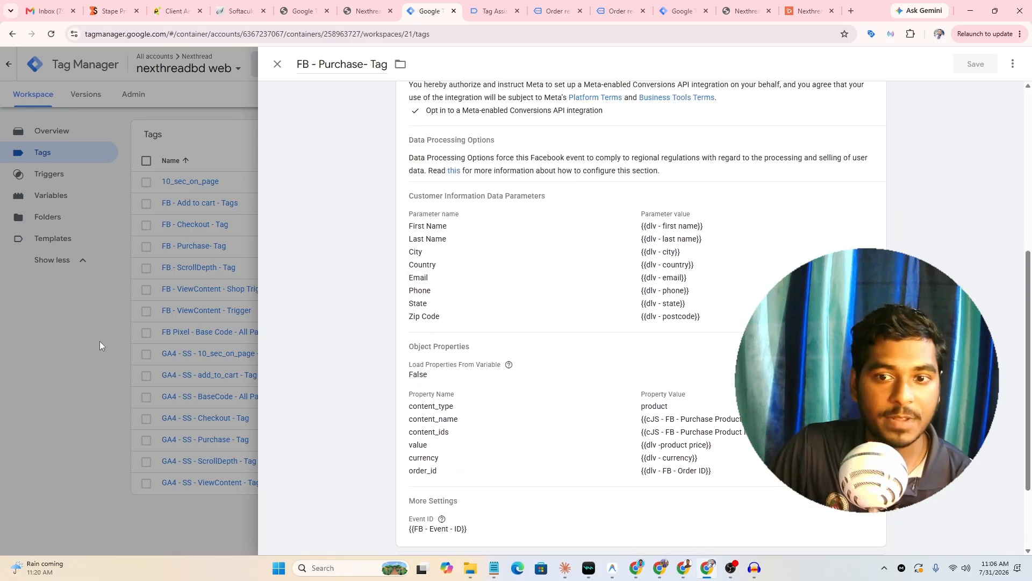
click(89, 330)
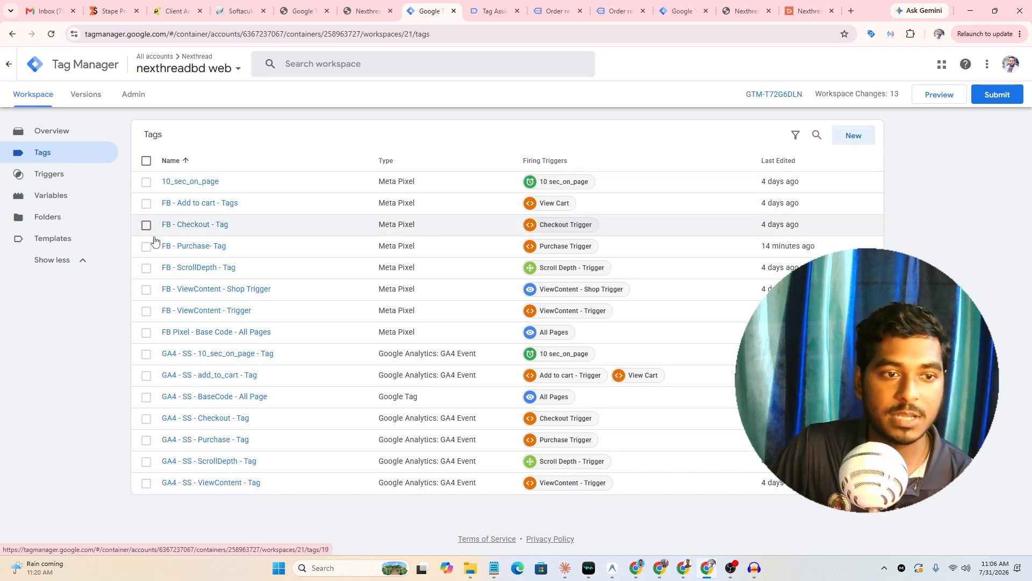
Open "FB - Checkout - Tag" and enable Advanced Matching.
click(207, 225)
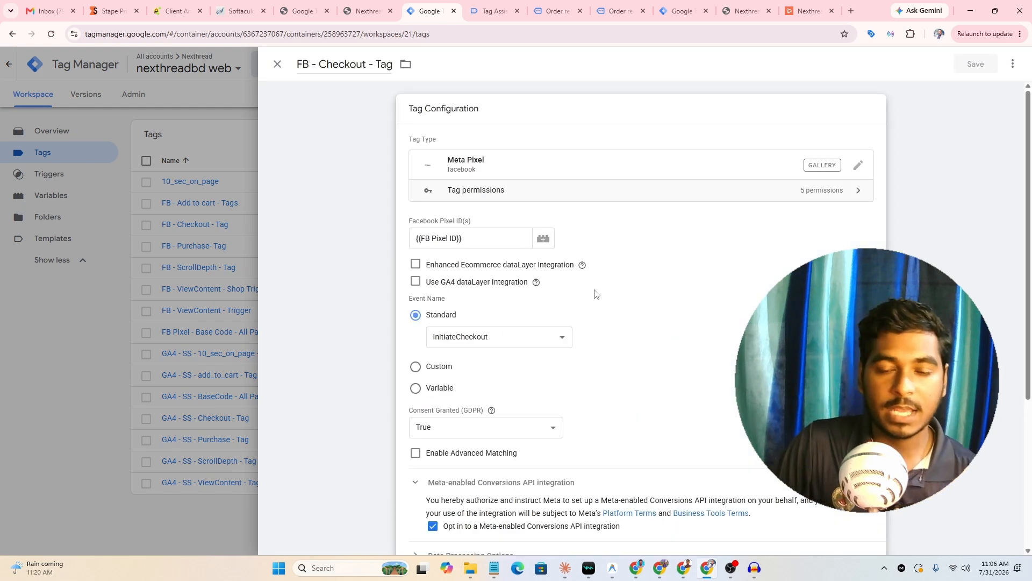
scroll(595, 294, down, 3)
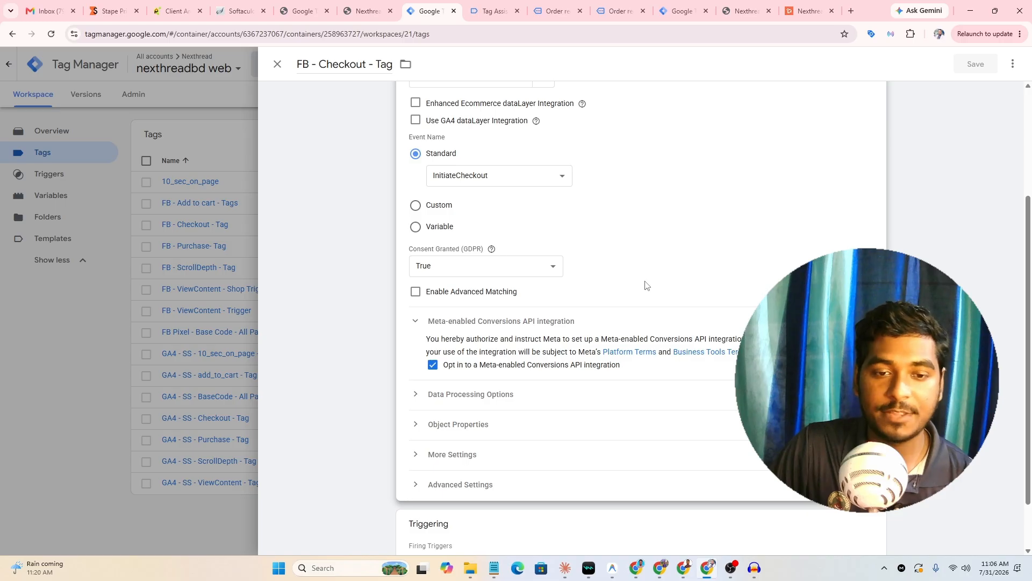
scroll(645, 283, down, 1)
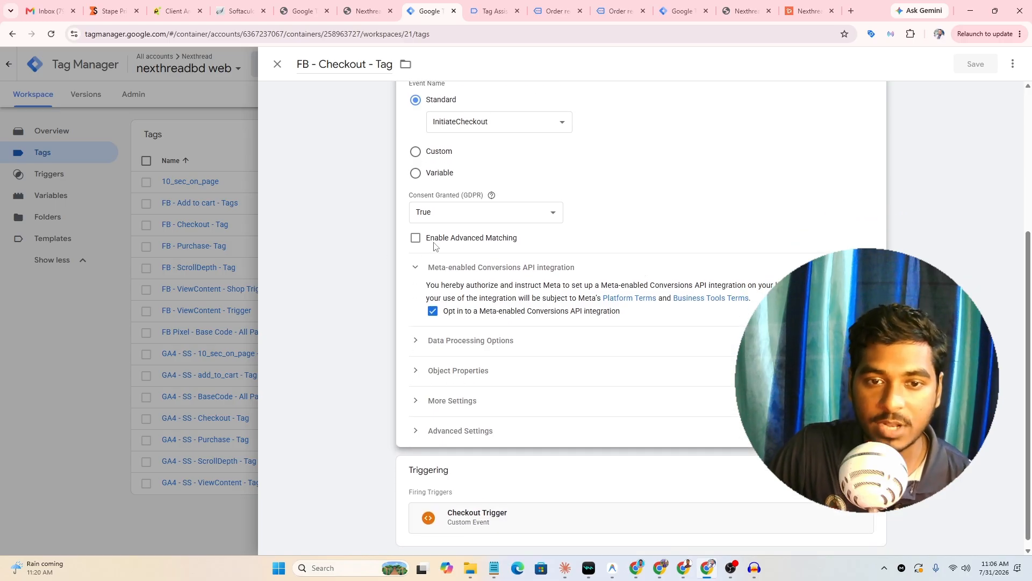
click(415, 241)
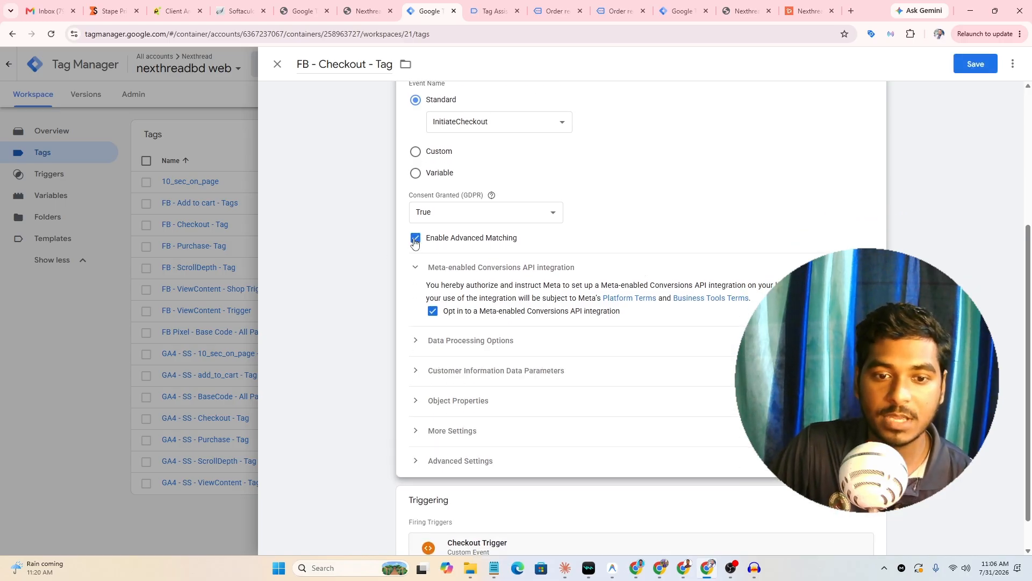
Add eight empty parameter rows to the Customer Information Data Parameters of "FB - Checkout - Tag".
click(537, 374)
scroll(569, 362, down, 2)
click(481, 355)
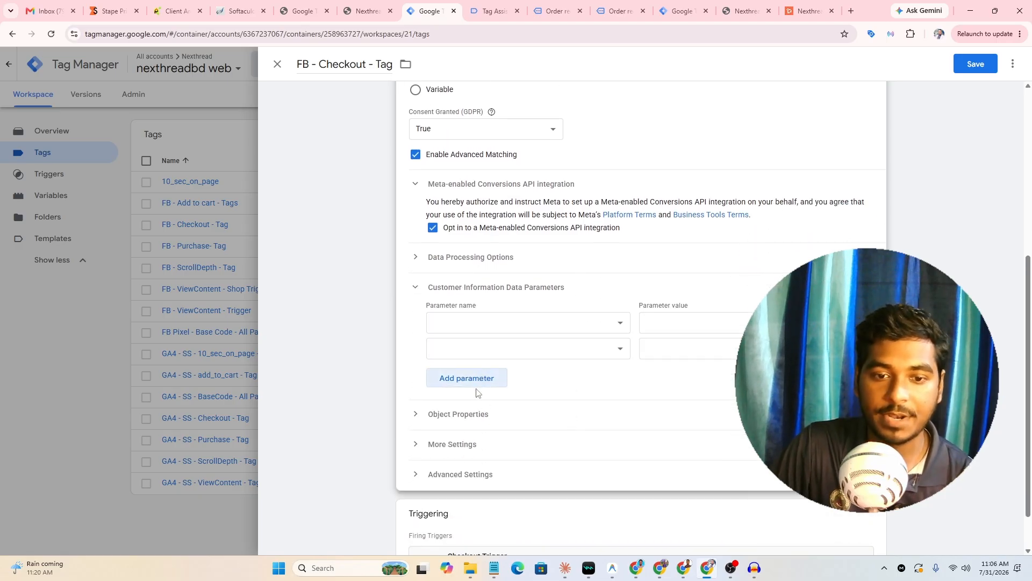
click(477, 379)
click(473, 405)
click(475, 430)
click(474, 455)
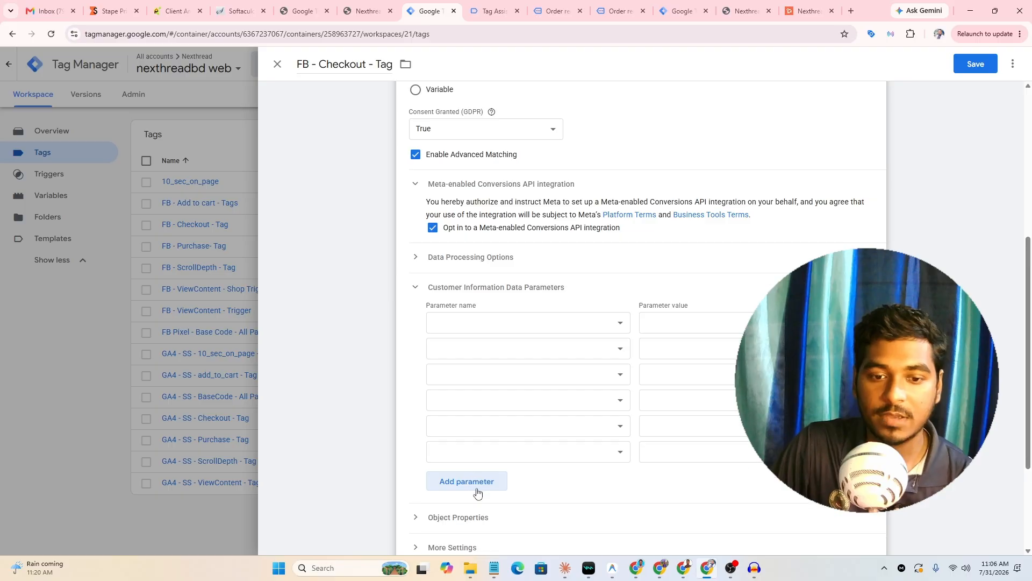
click(474, 481)
click(474, 508)
scroll(611, 300, down, 3)
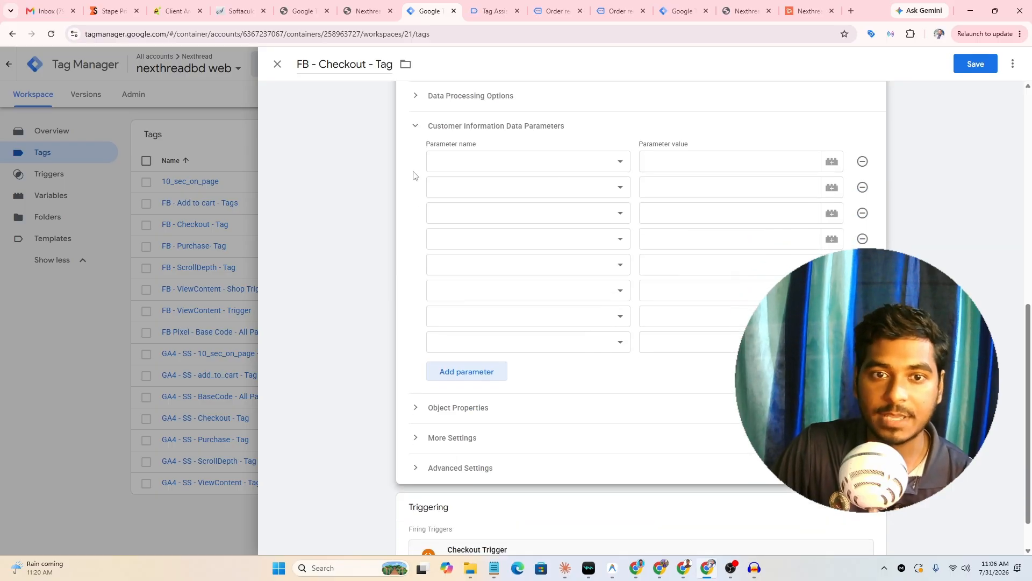
Set the first four customer information parameter names to First Name, Last Name, City and Country.
click(519, 163)
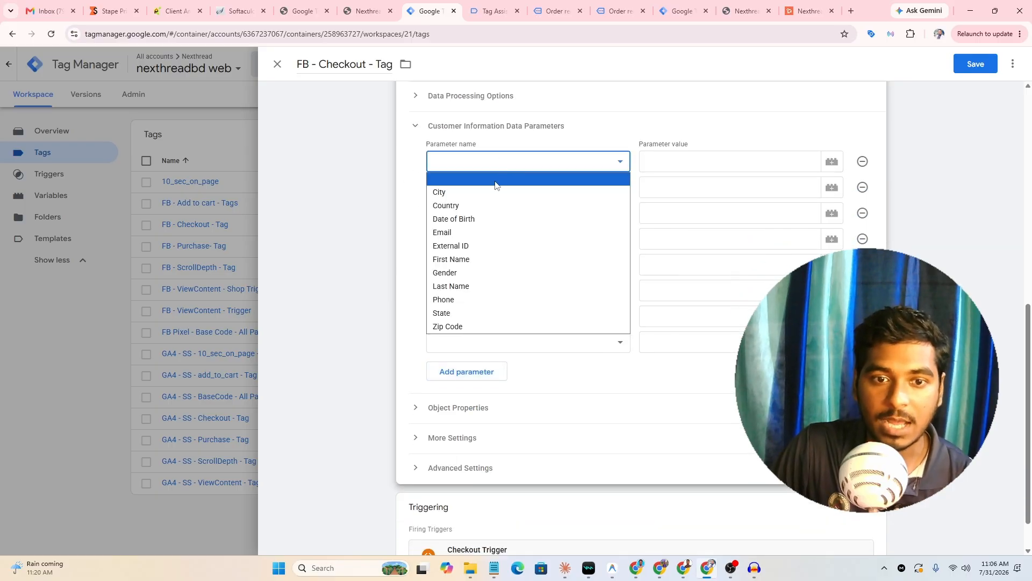
click(461, 260)
click(469, 191)
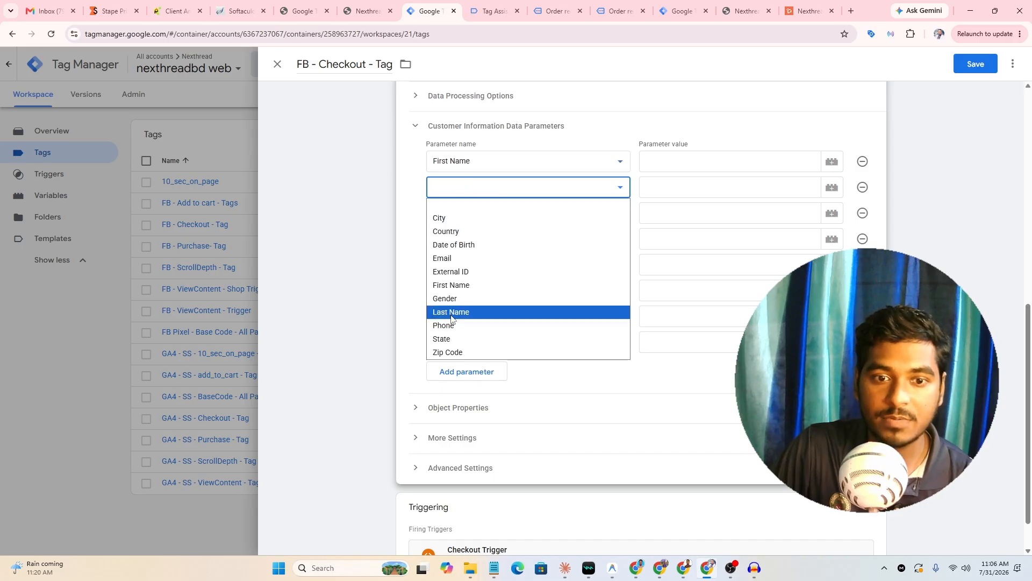
click(451, 312)
click(463, 213)
click(454, 243)
click(454, 239)
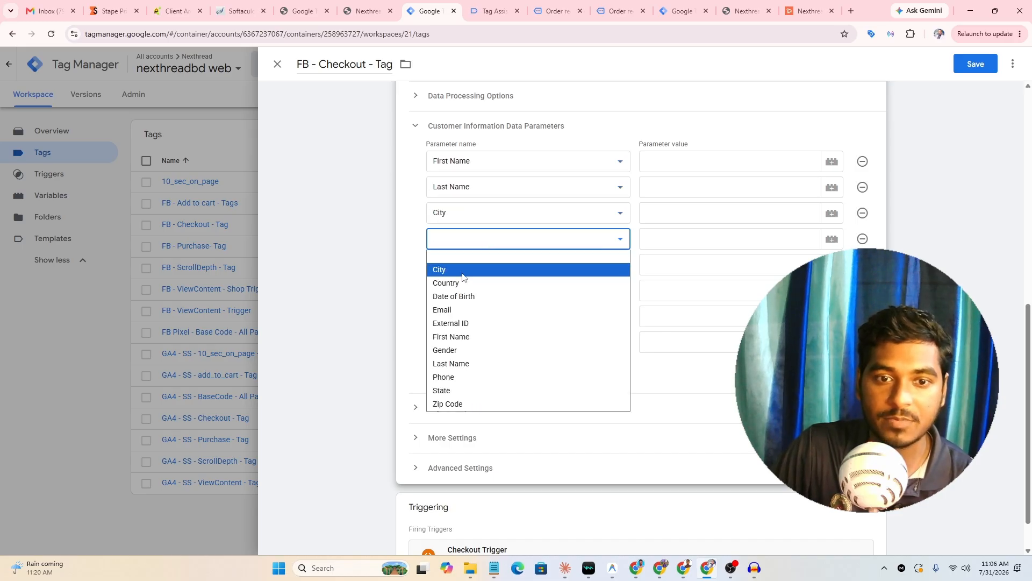
click(457, 282)
Set the remaining four customer information parameter names to Email, Phone, State and Zip Code.
click(454, 265)
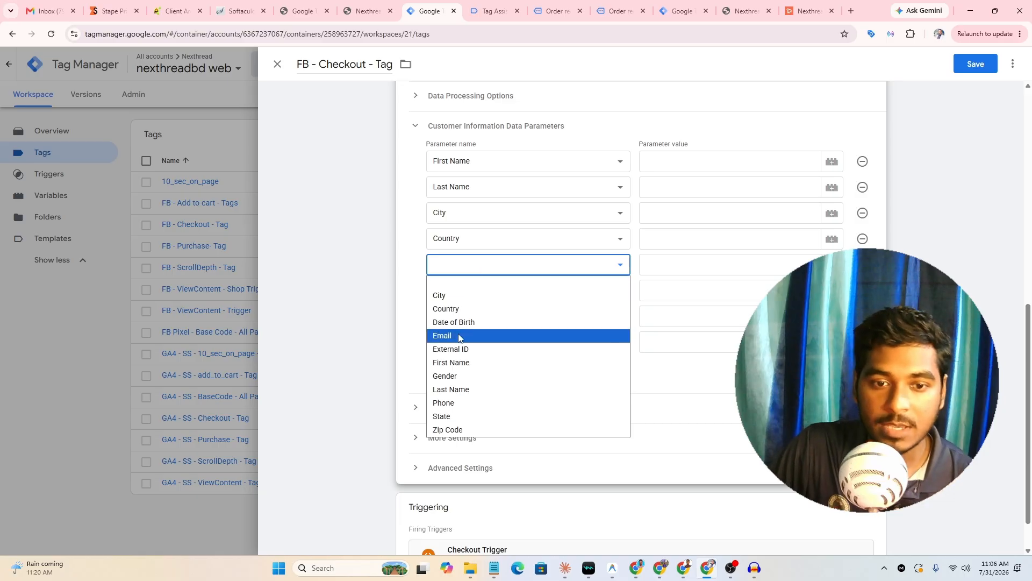
click(459, 337)
click(466, 293)
click(452, 429)
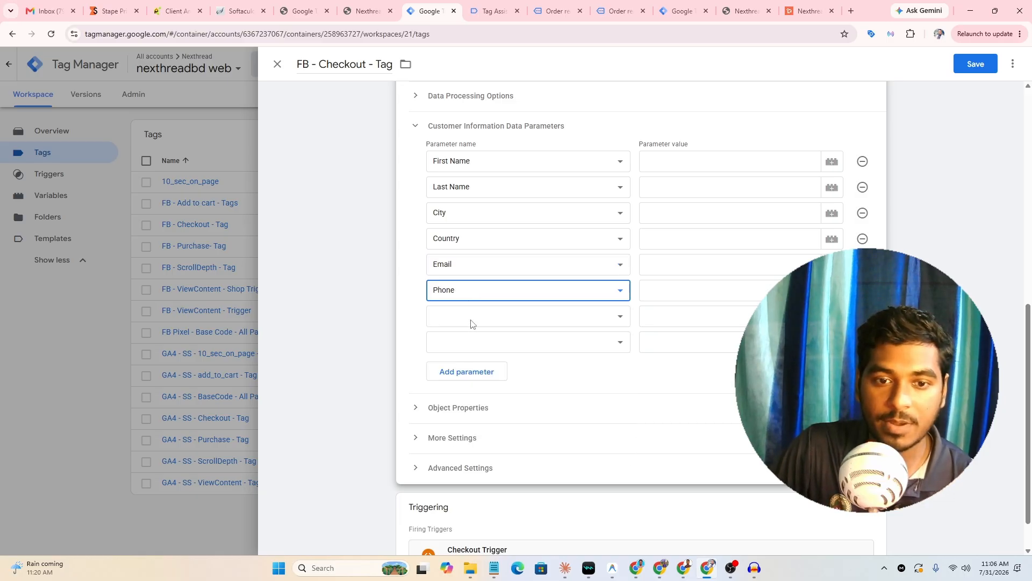
click(471, 323)
click(452, 468)
click(461, 342)
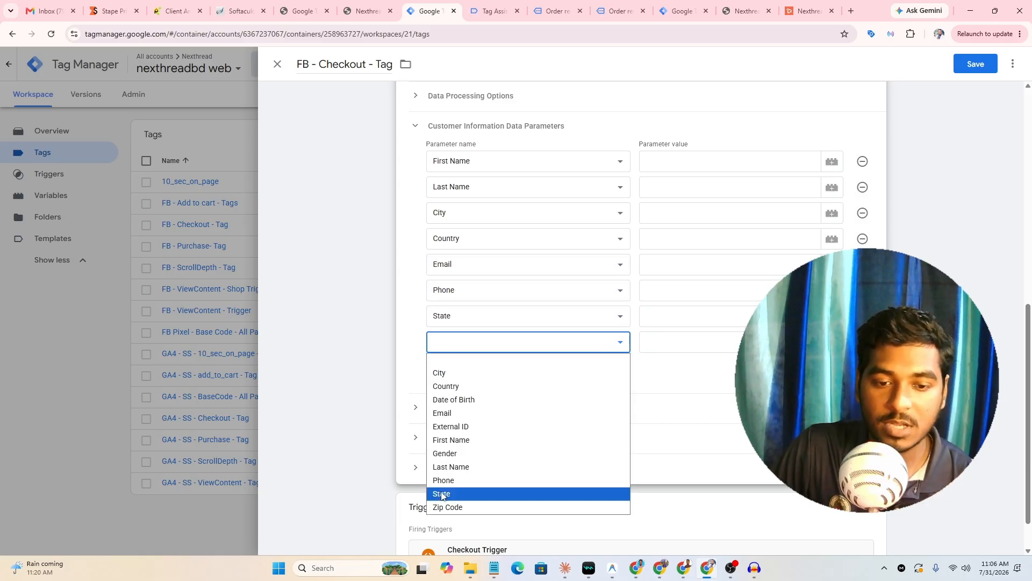
click(448, 506)
click(484, 371)
click(479, 368)
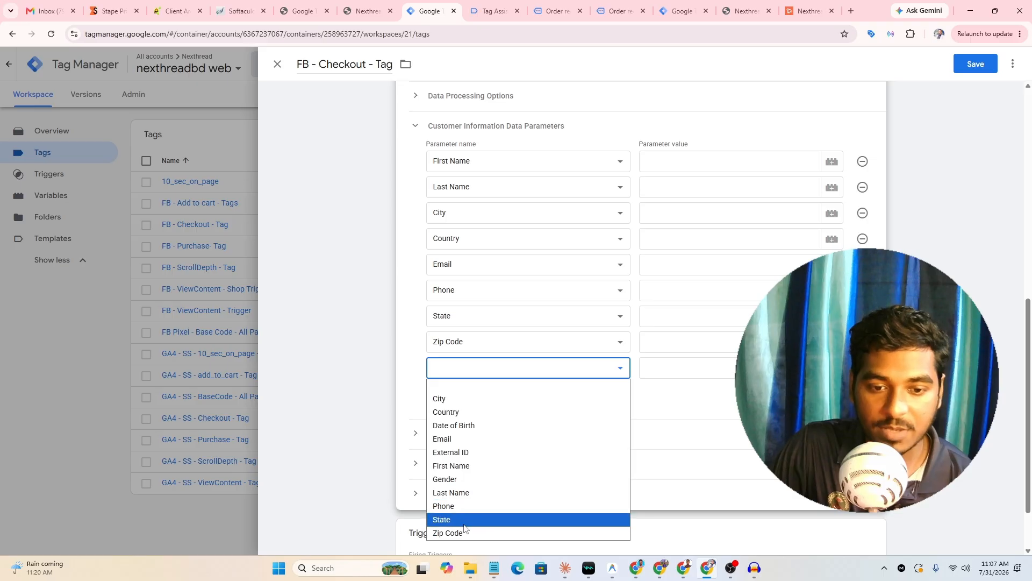
click(862, 368)
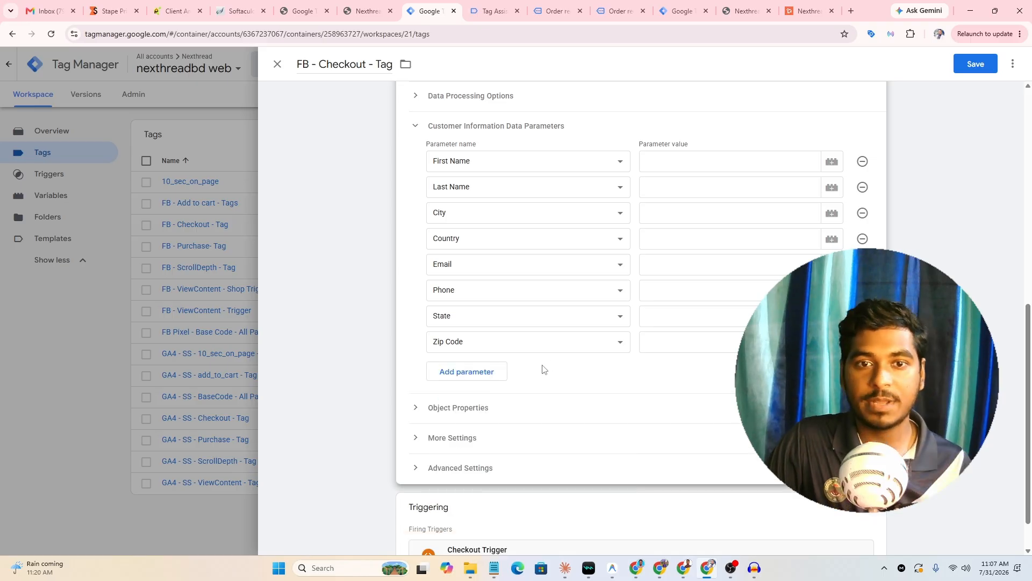
Set the First Name parameter value to {{dlv - first name}} and the Last Name value to {{dlv - last name}}.
scroll(456, 262, up, 1)
click(668, 215)
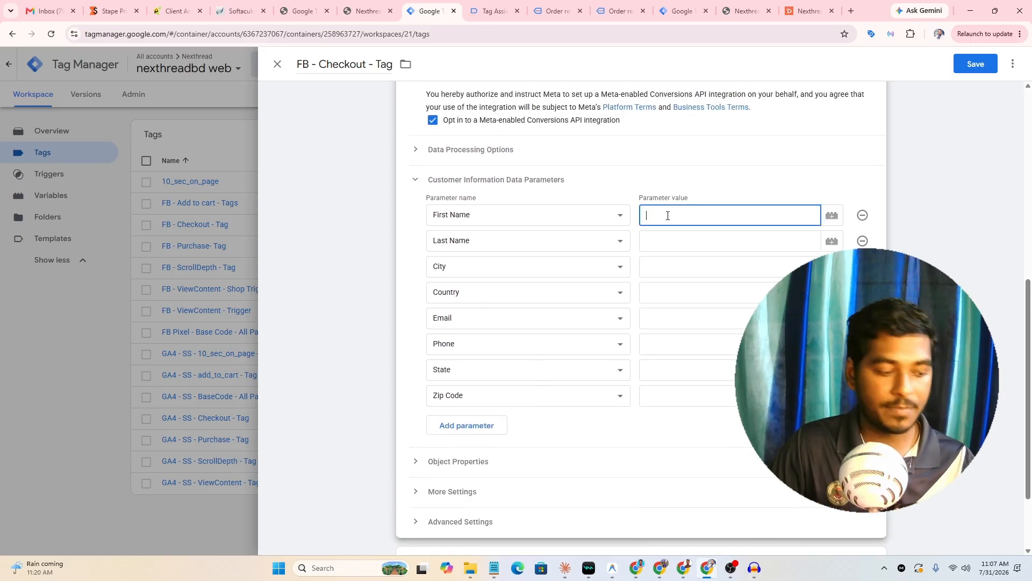
text({{)
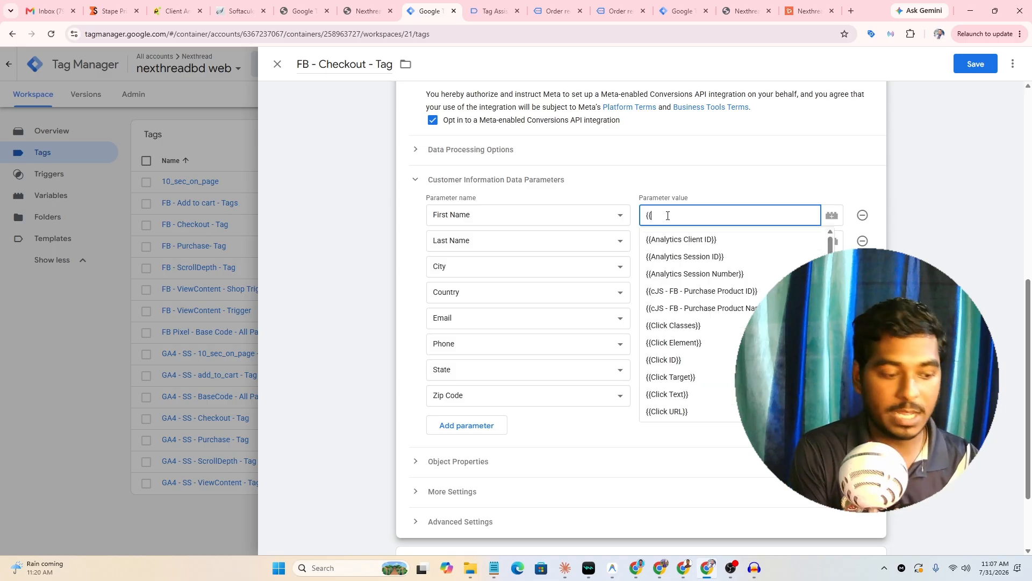
text(first name)
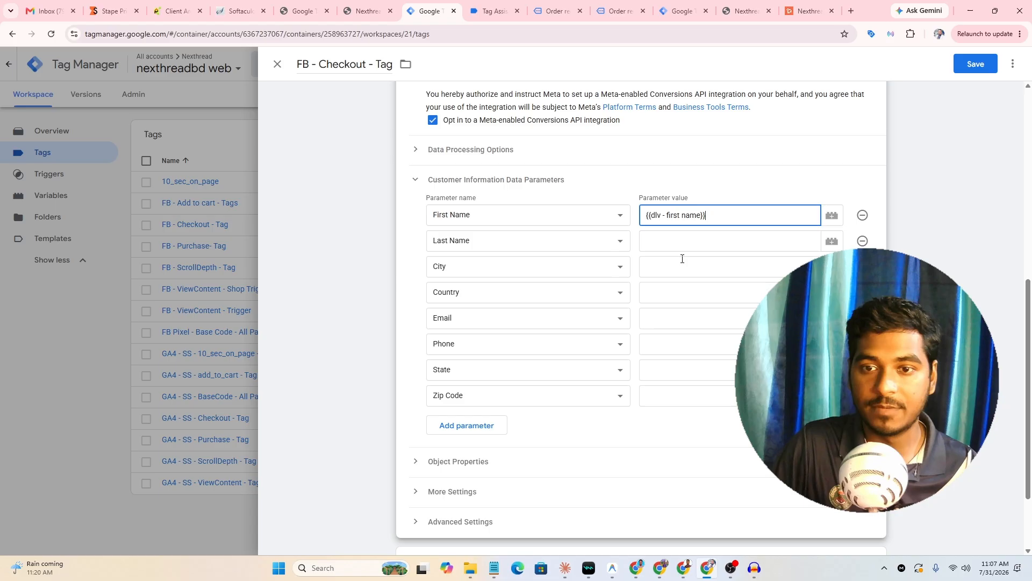
click(665, 240)
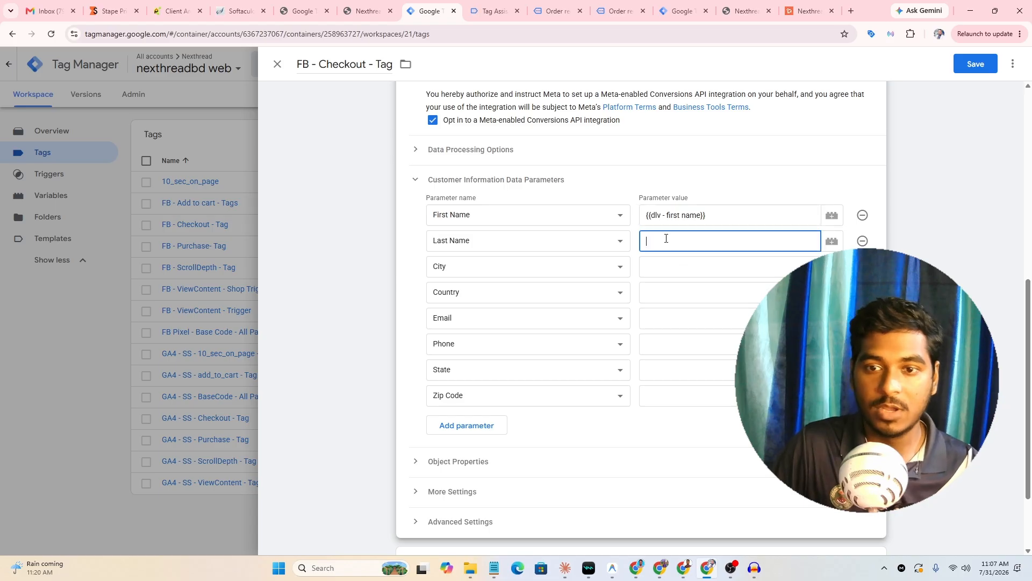
text(PP)
key(BackSpace)
key(BackSpace)
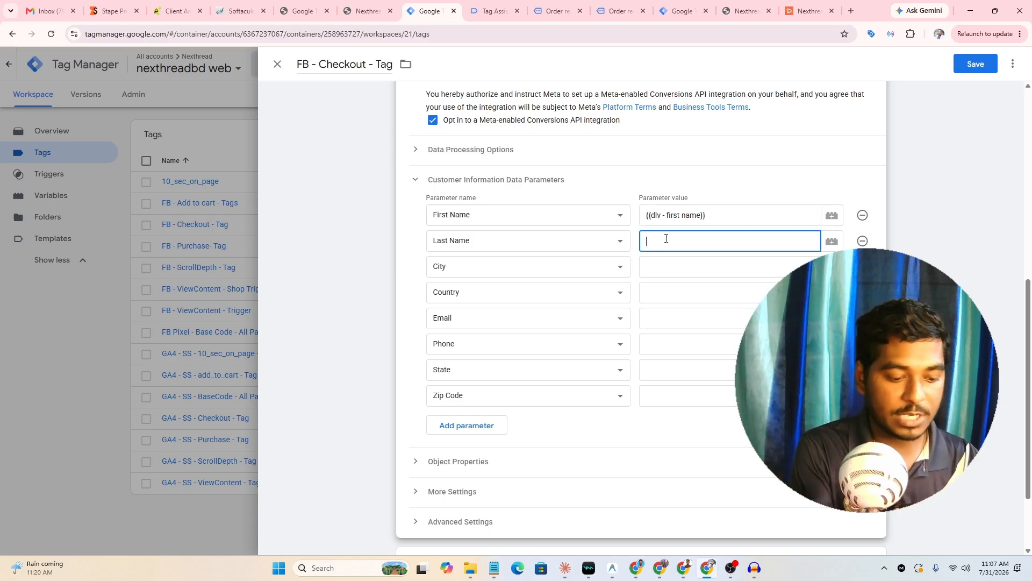
text({{dlv - las)
text(t)
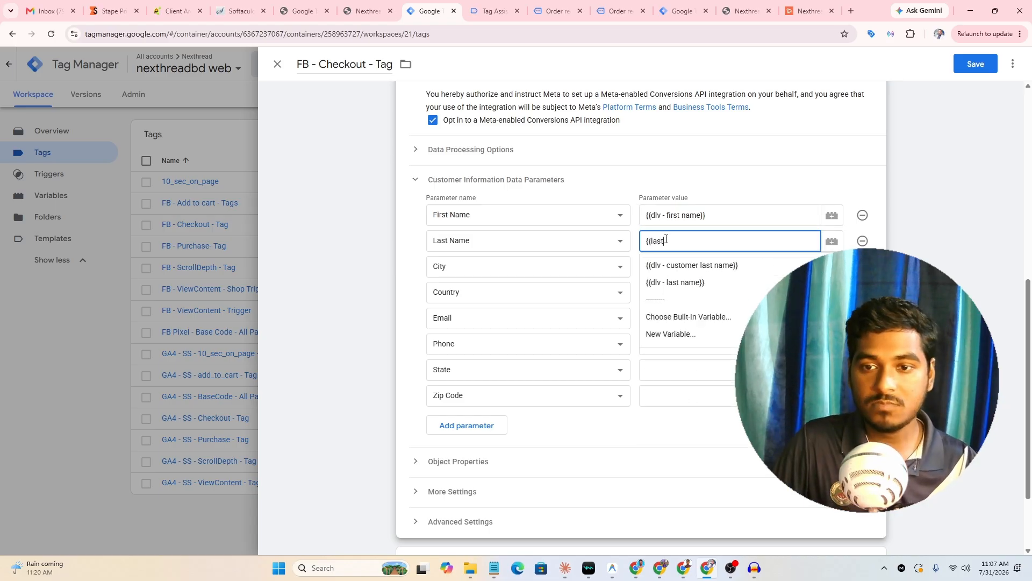
click(669, 281)
Set the City parameter value to {{dlv - city}} and the Country value to {{dlv - country}}.
click(663, 264)
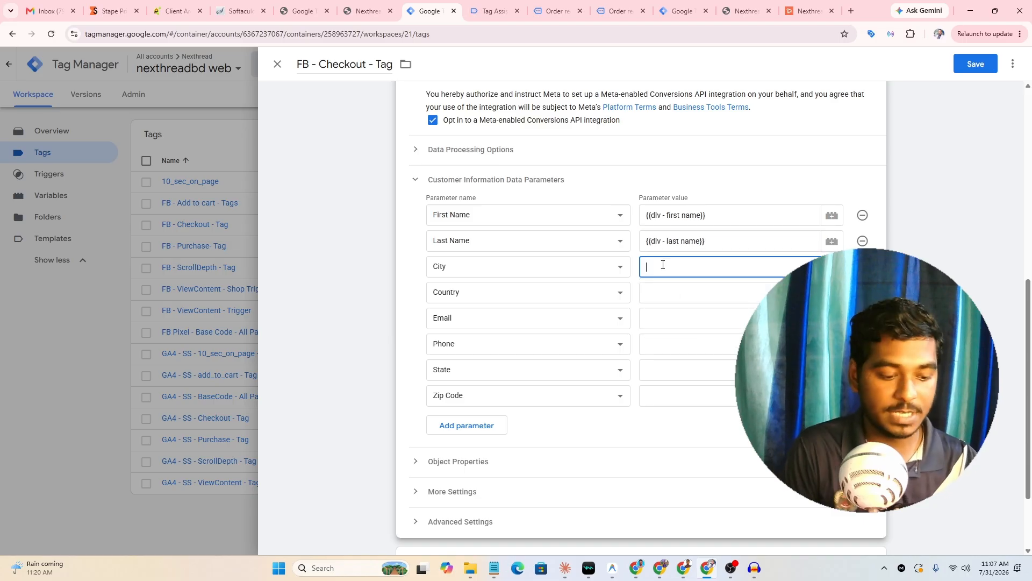
text({{cit)
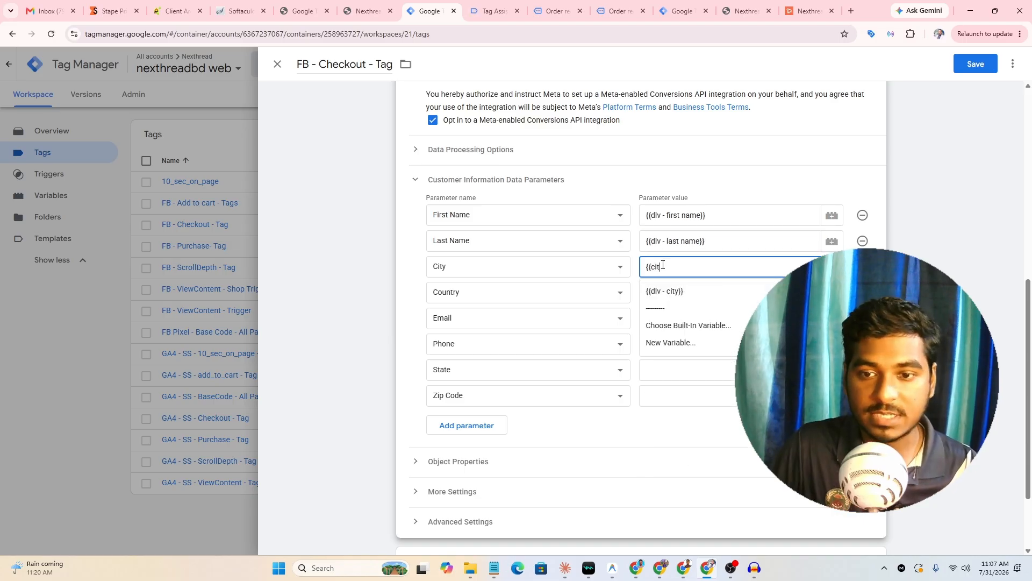
click(667, 292)
click(668, 295)
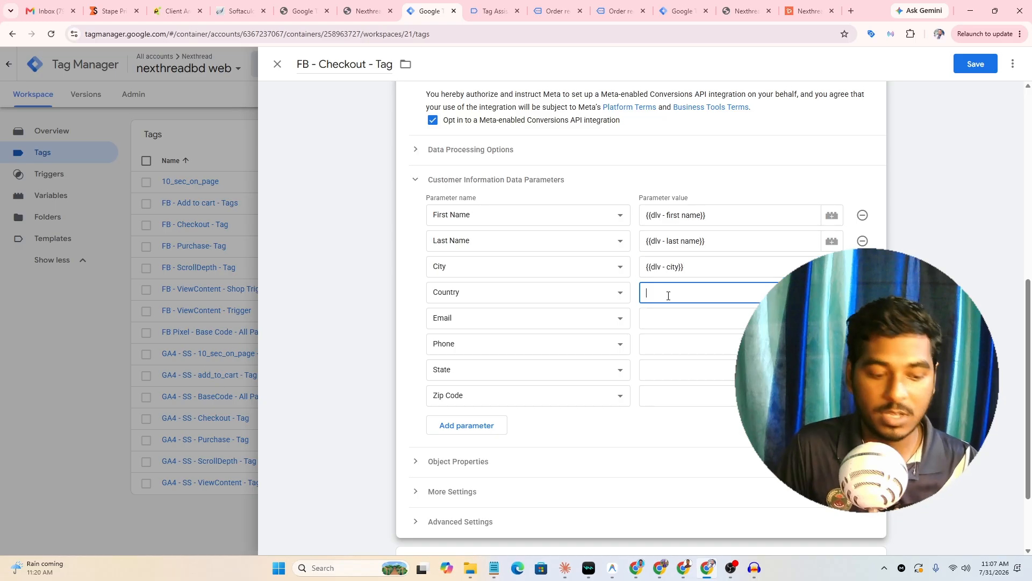
text({{count)
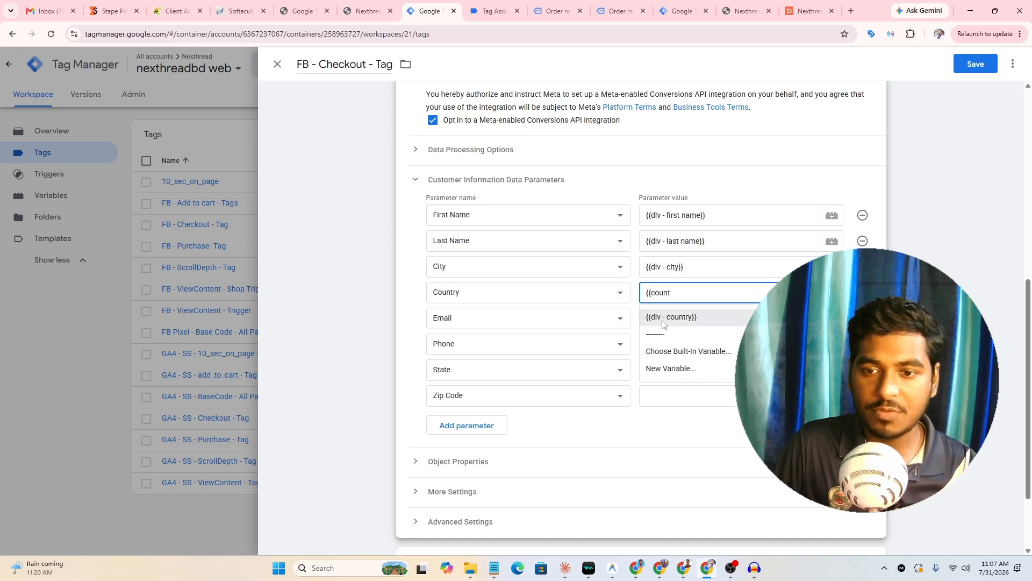
click(661, 317)
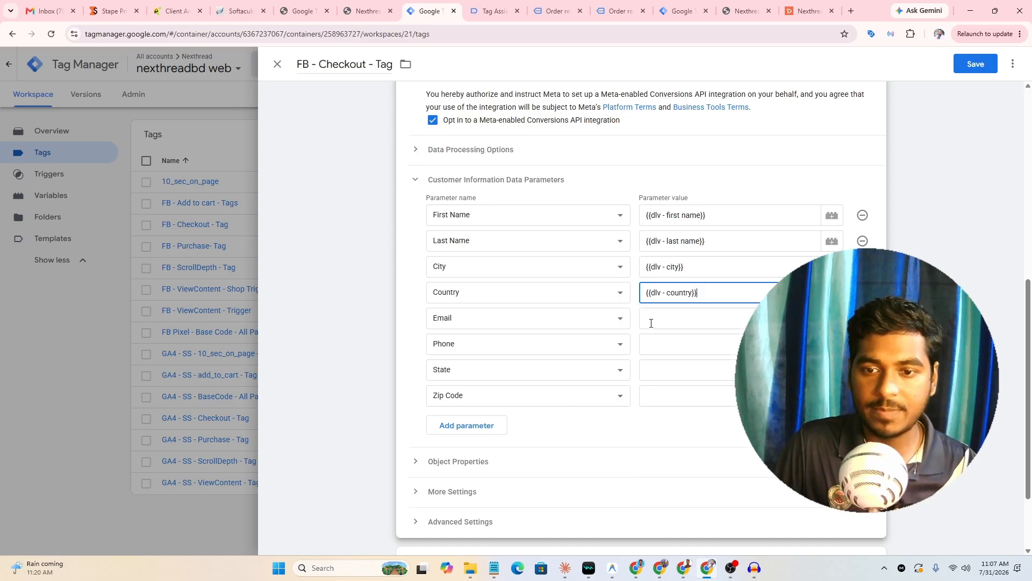
Set the Email parameter value to {{dlv - email}} and the Phone value to {{dlv - phone}}.
click(658, 318)
text({{ema)
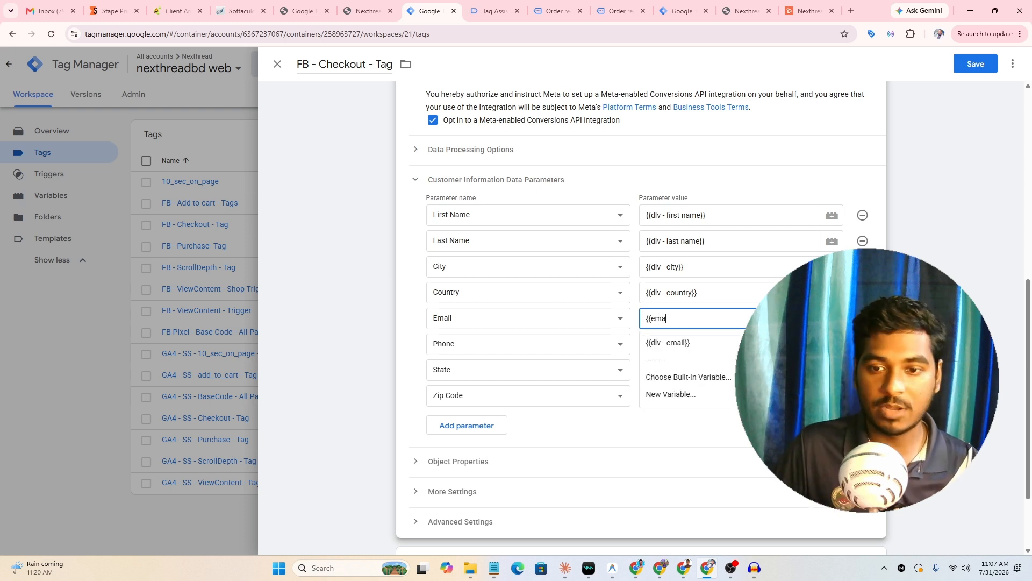
click(666, 345)
click(665, 343)
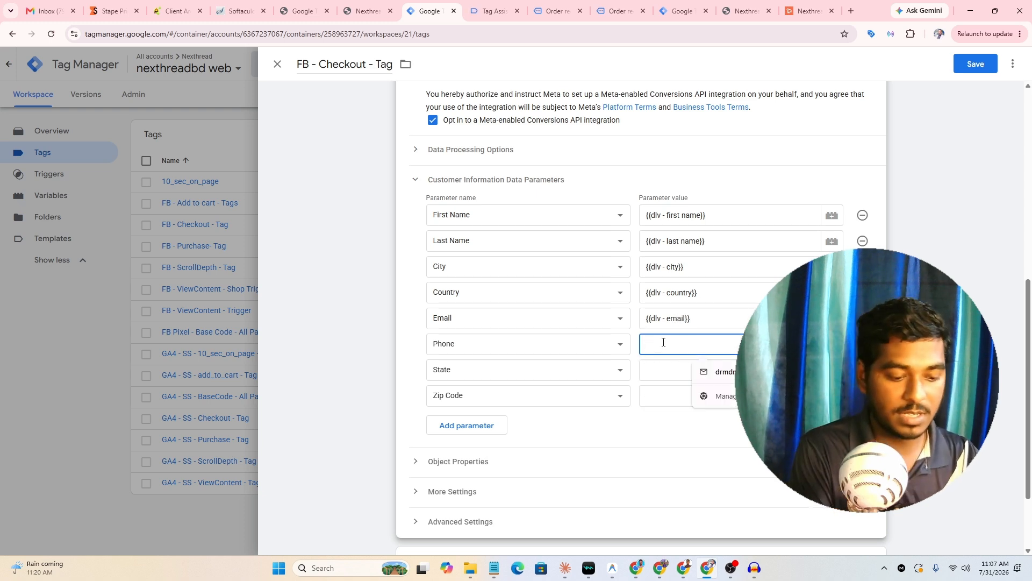
text({{pho)
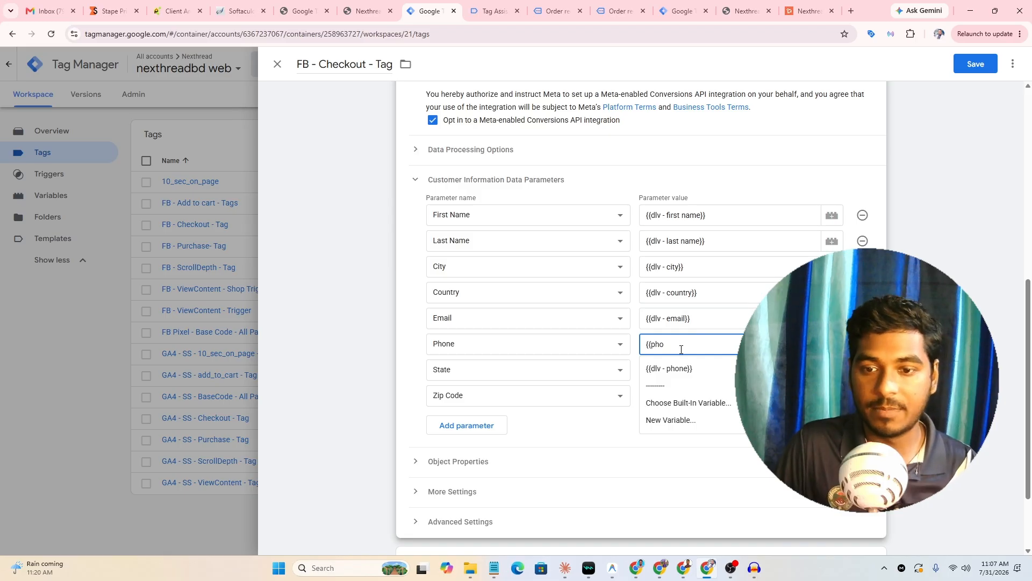
click(671, 369)
Set the State parameter value to {{dlv - state}} and the Zip Code value to {{dlv - postcode}}.
click(672, 370)
text({{sta)
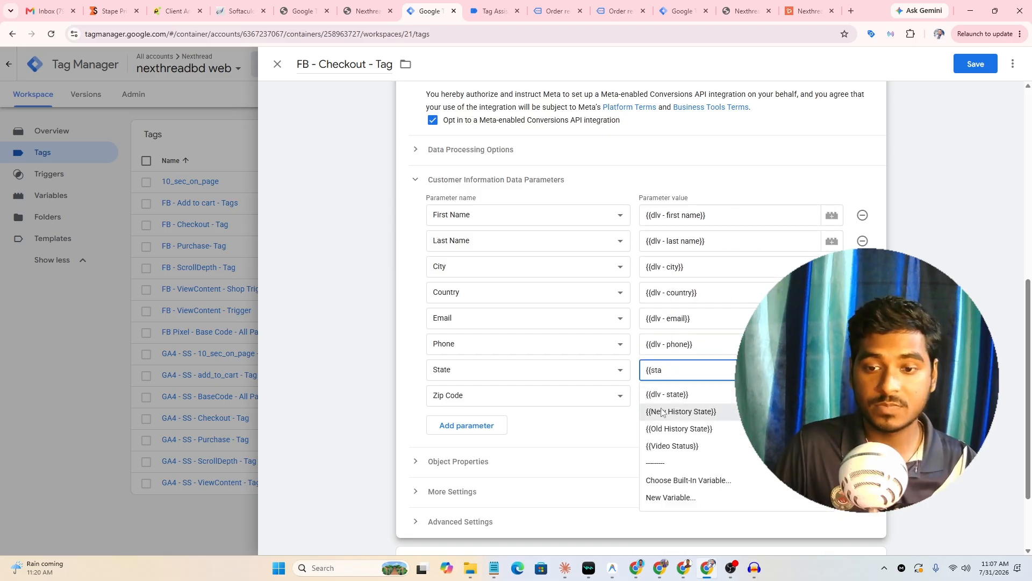
click(665, 393)
click(667, 398)
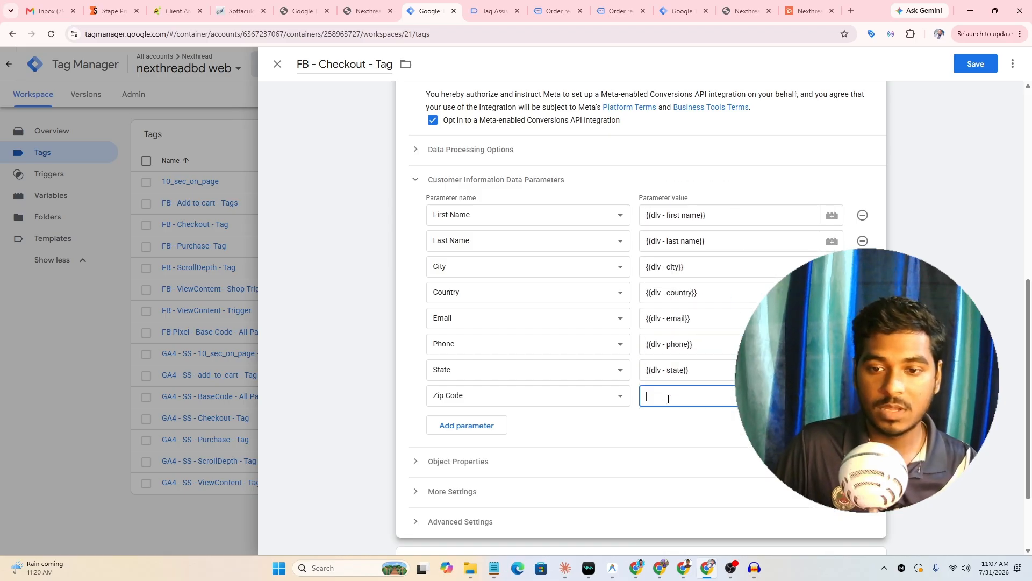
text({{)
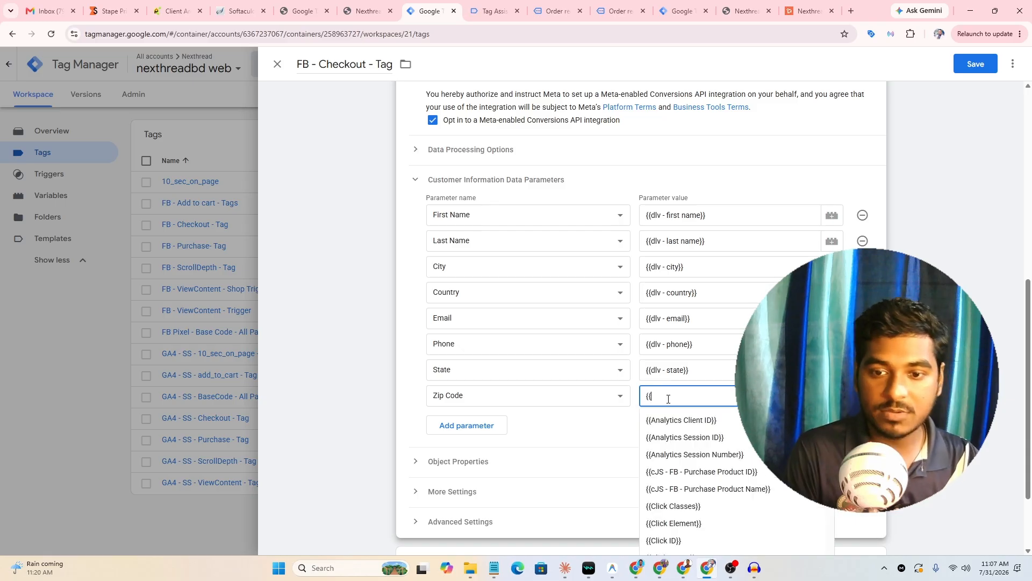
text(z)
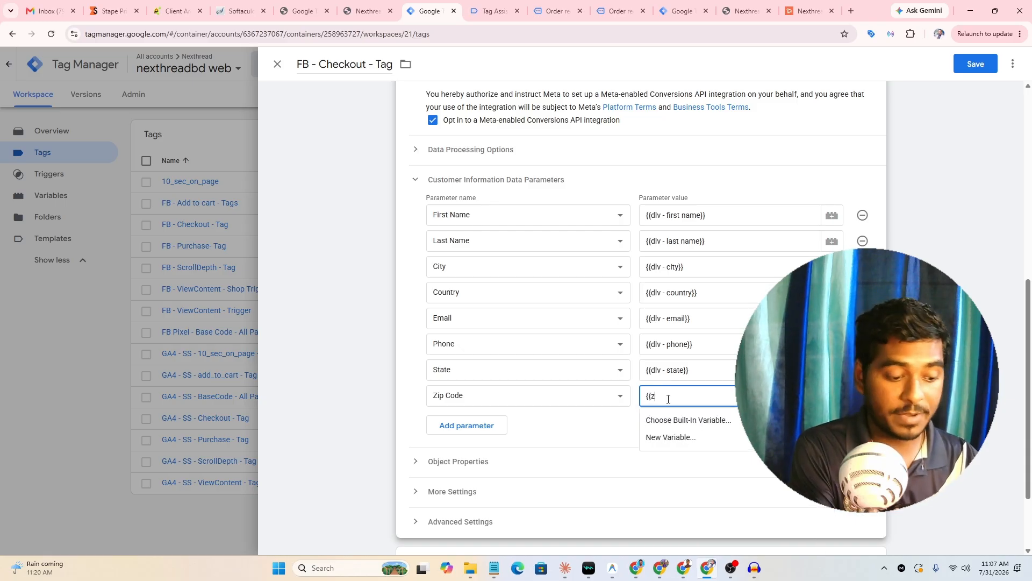
key(BackSpace)
key(BackSpace)
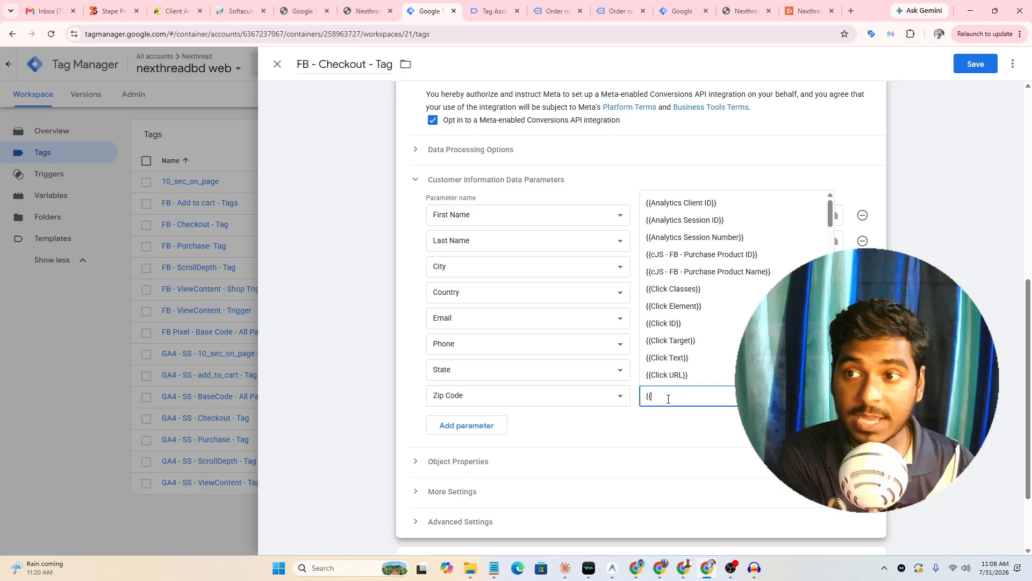
text(pos)
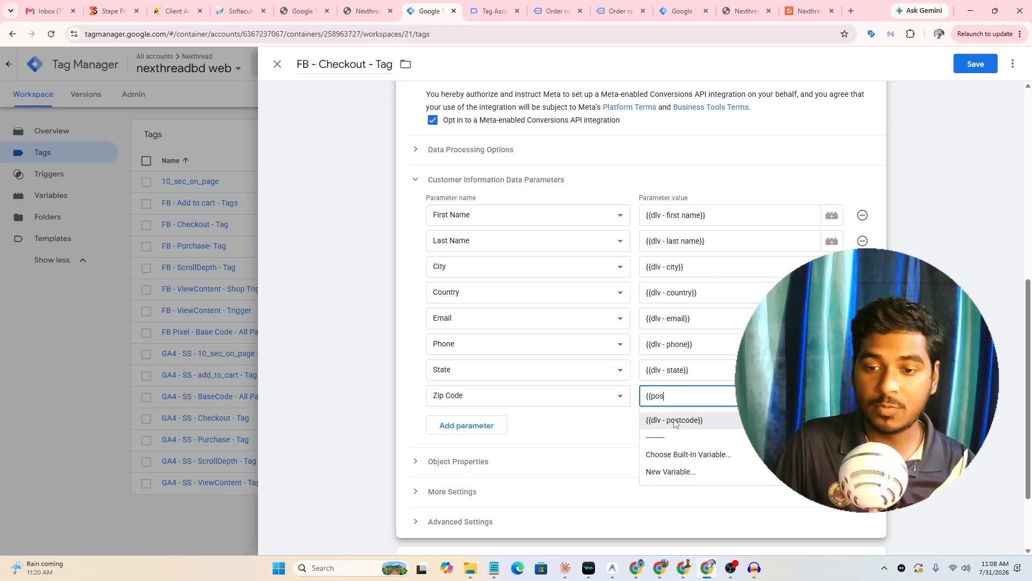
click(675, 421)
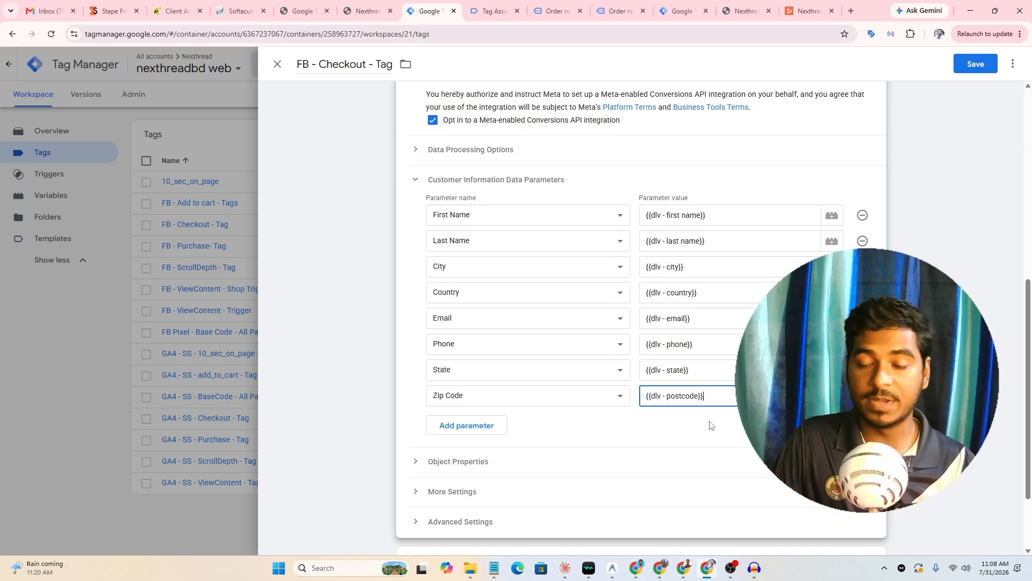
Save "FB - Checkout - Tag" and reopen it to review its customer information data parameters.
click(971, 69)
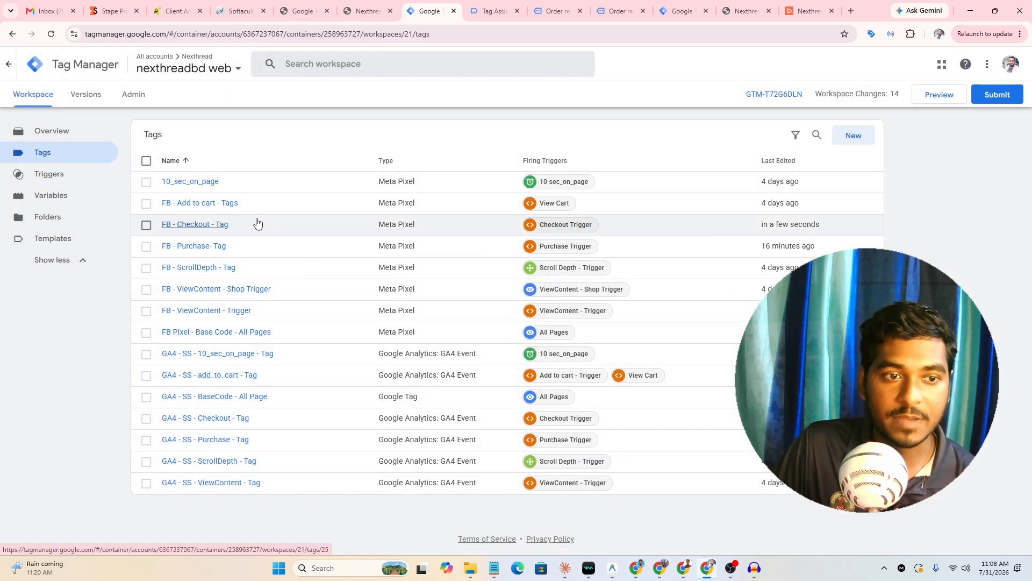
click(183, 227)
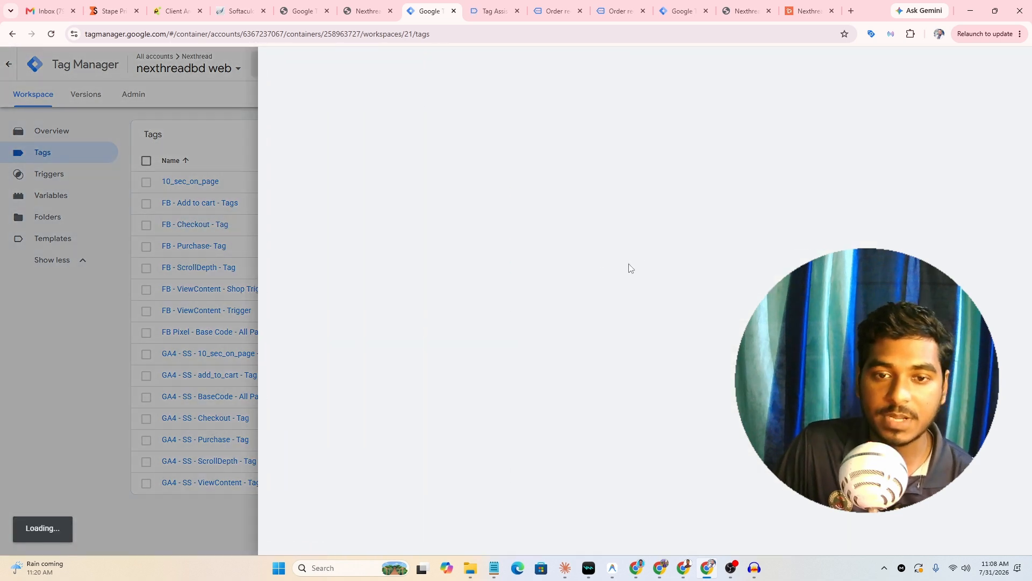
scroll(638, 330, down, 5)
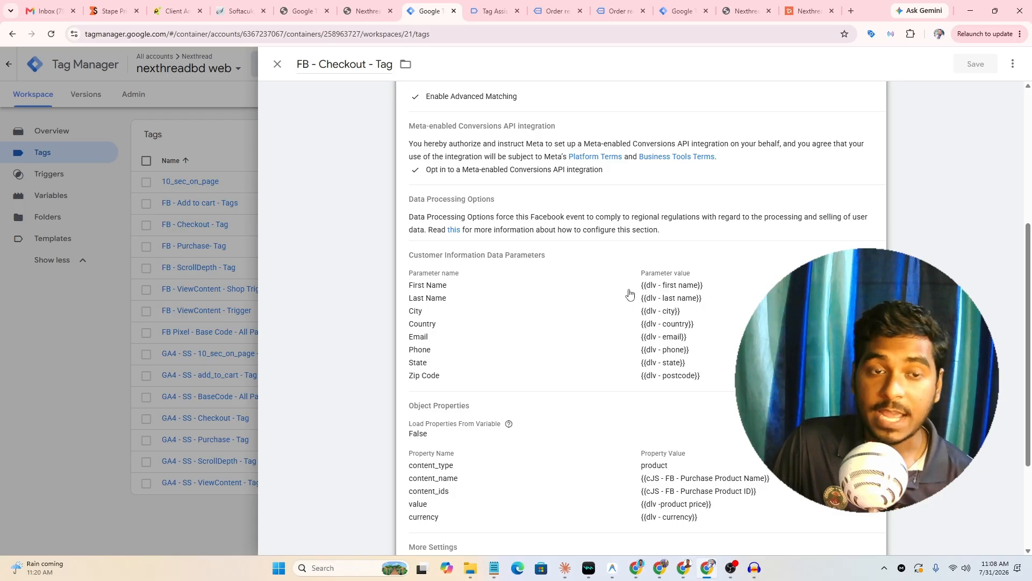
Close "FB - Checkout - Tag" without changing it and return to the list of tags.
click(1013, 65)
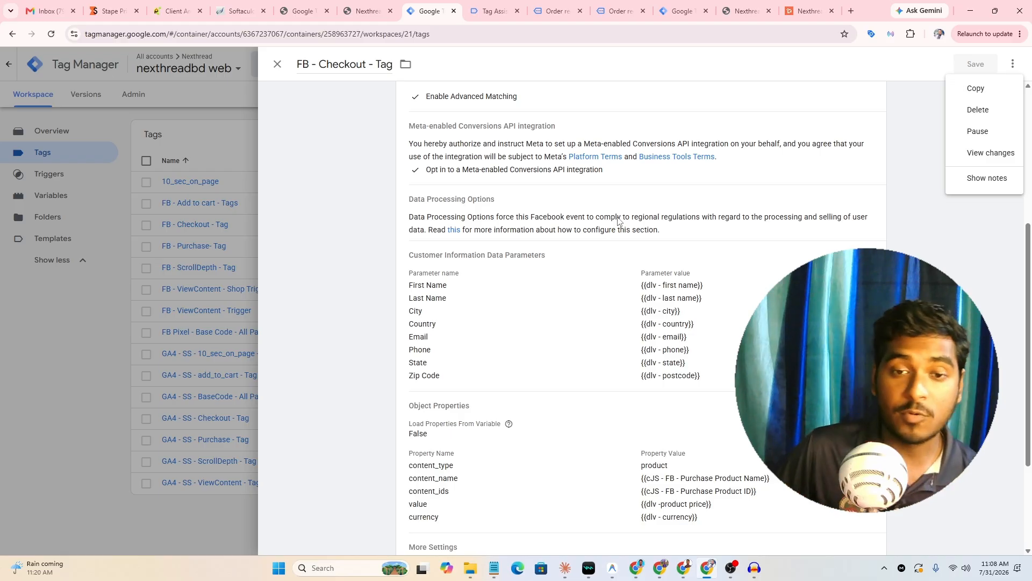
click(469, 199)
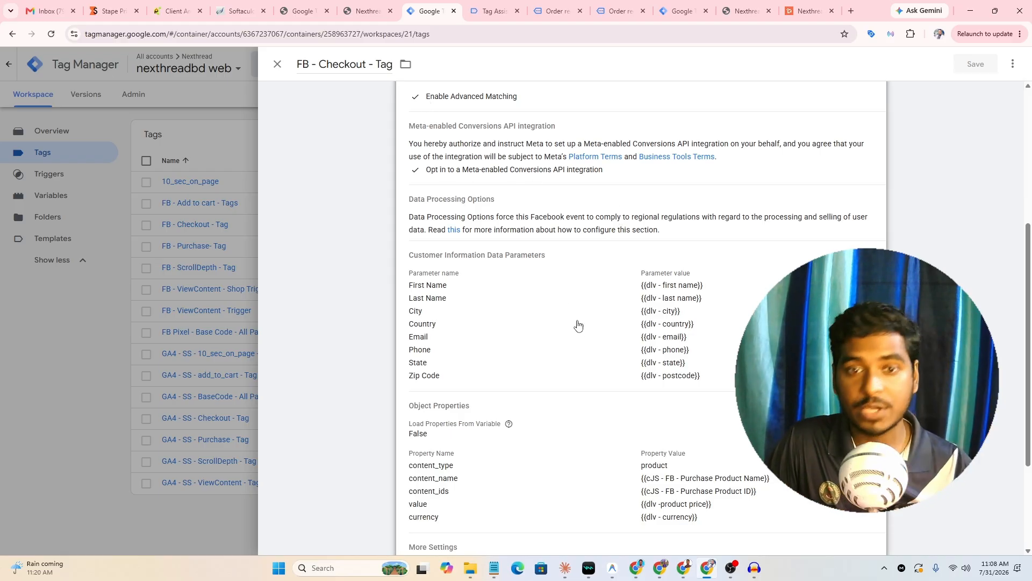
click(277, 64)
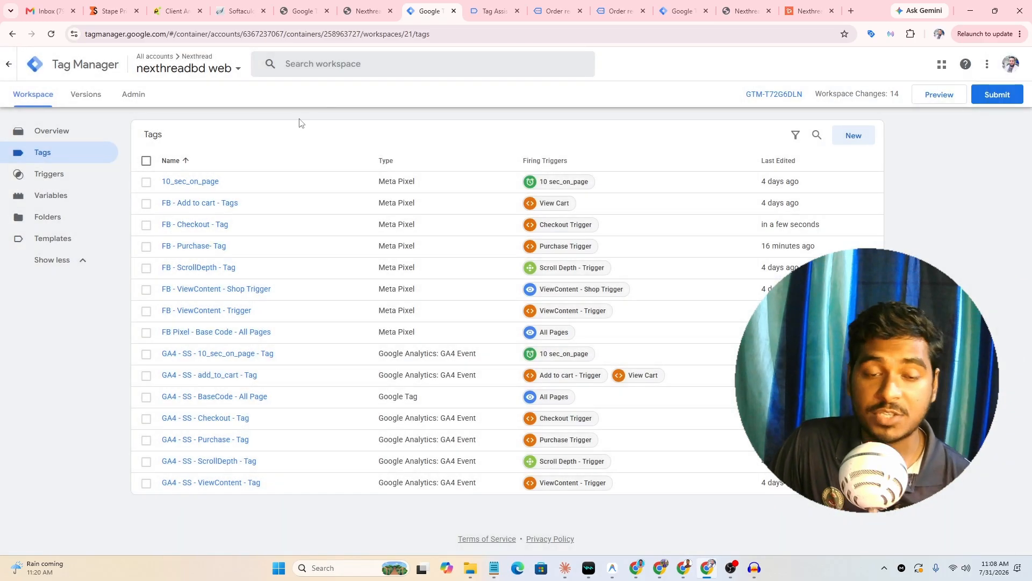
Switch to Tag Assistant and examine the customer billing fields in the order-received data layer, highlighting customerBillingPhone.
click(489, 11)
click(295, 234)
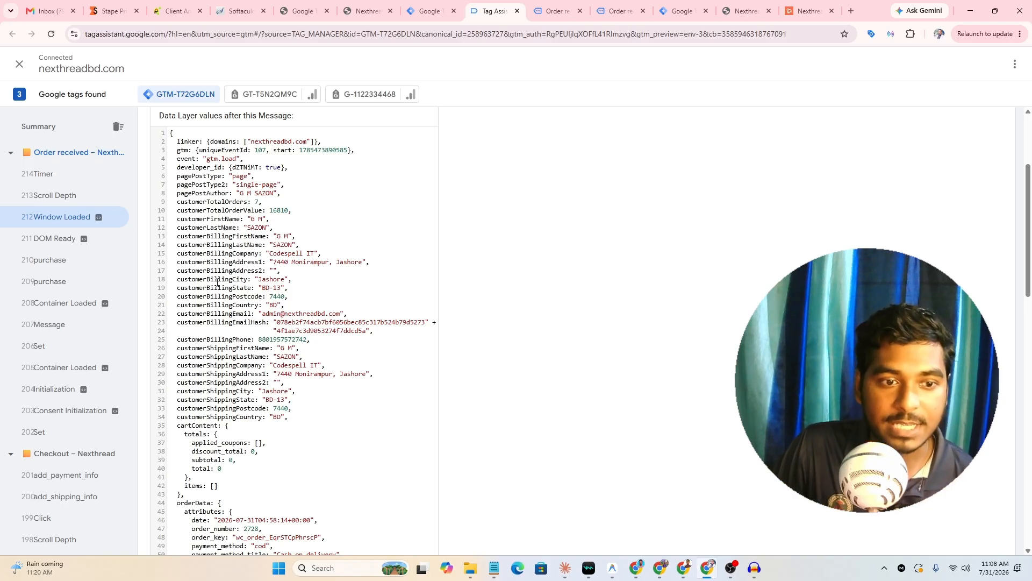
double_click(229, 340)
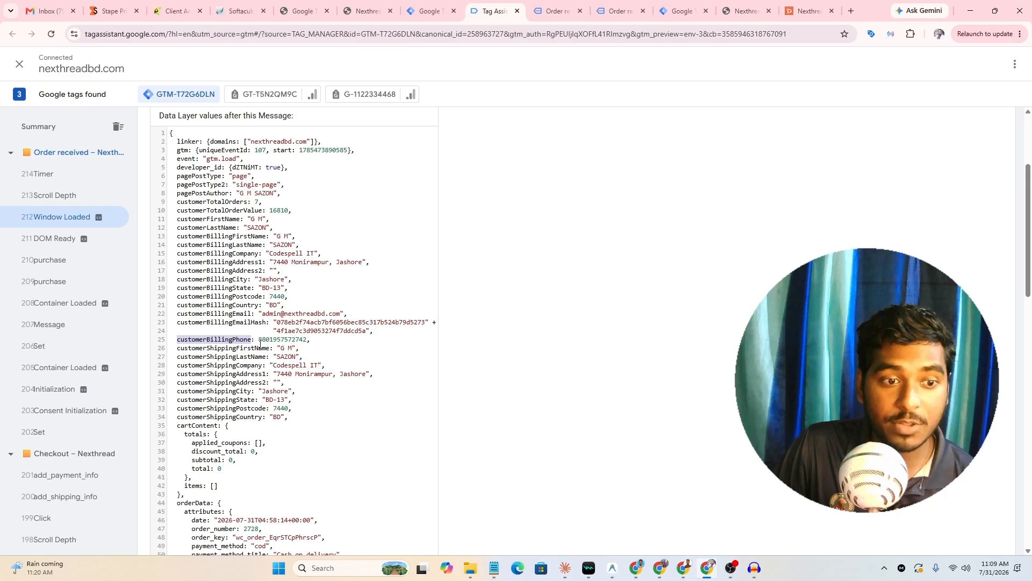
Return to Tag Manager, review the advanced matching setting and customer information parameters of "FB - Checkout - Tag", and close the tag.
click(430, 11)
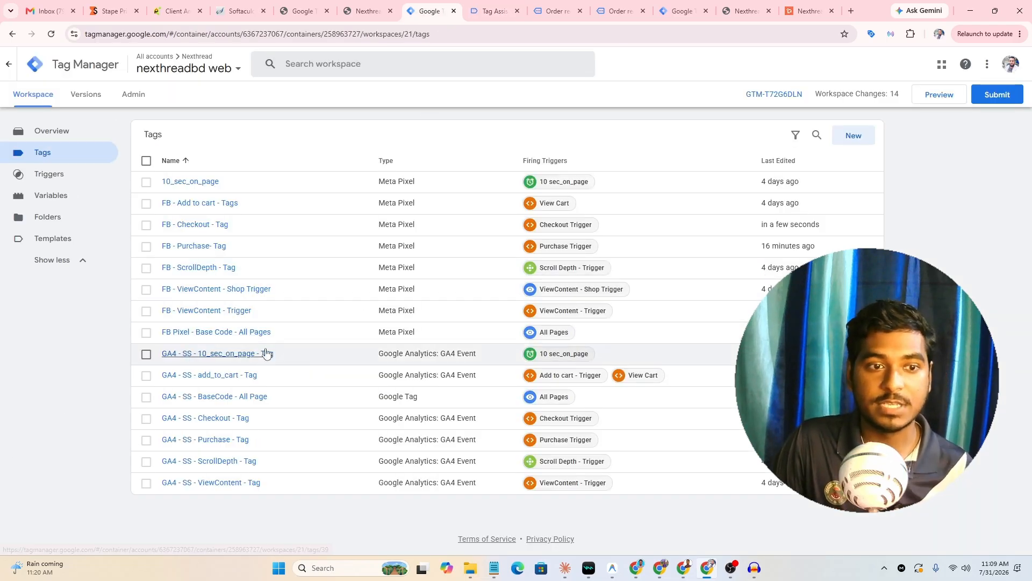
click(195, 224)
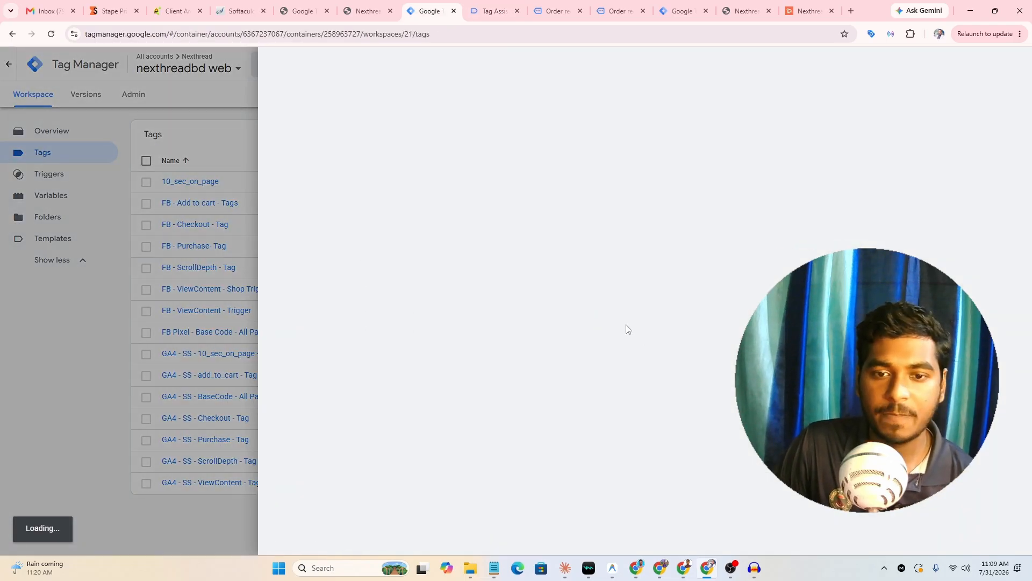
scroll(618, 322, down, 5)
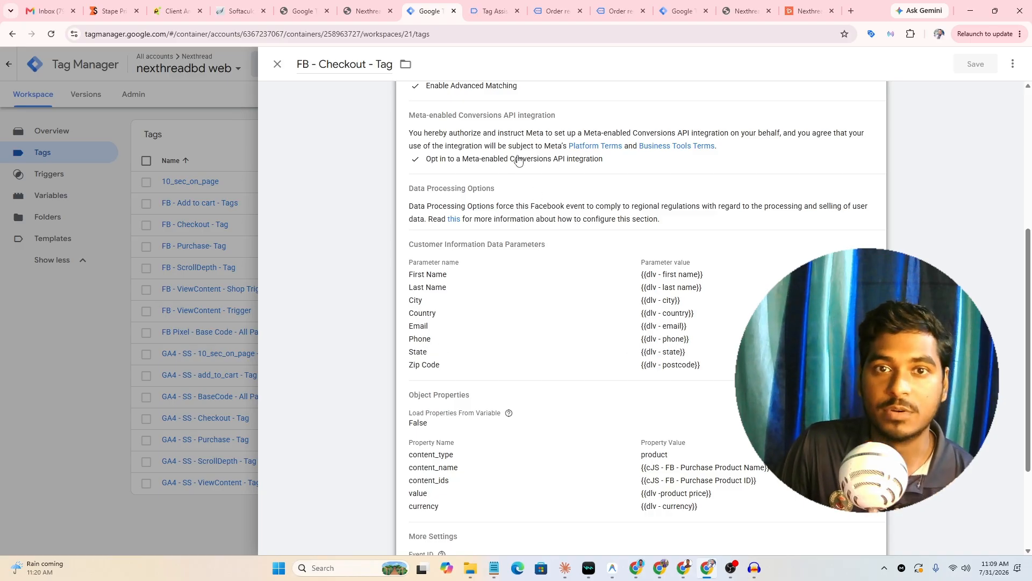
click(558, 305)
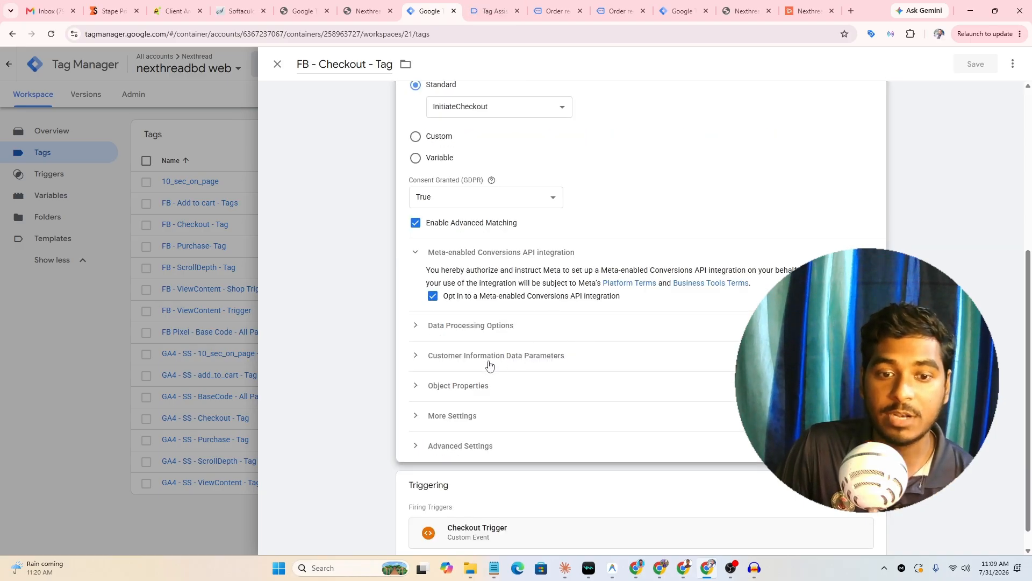
click(584, 357)
scroll(597, 350, down, 3)
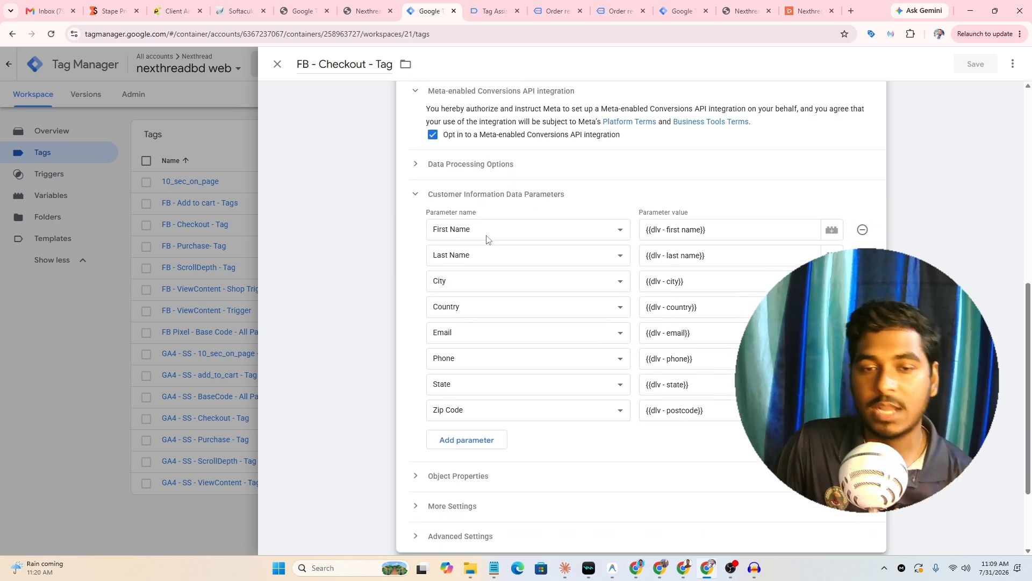
scroll(394, 260, up, 8)
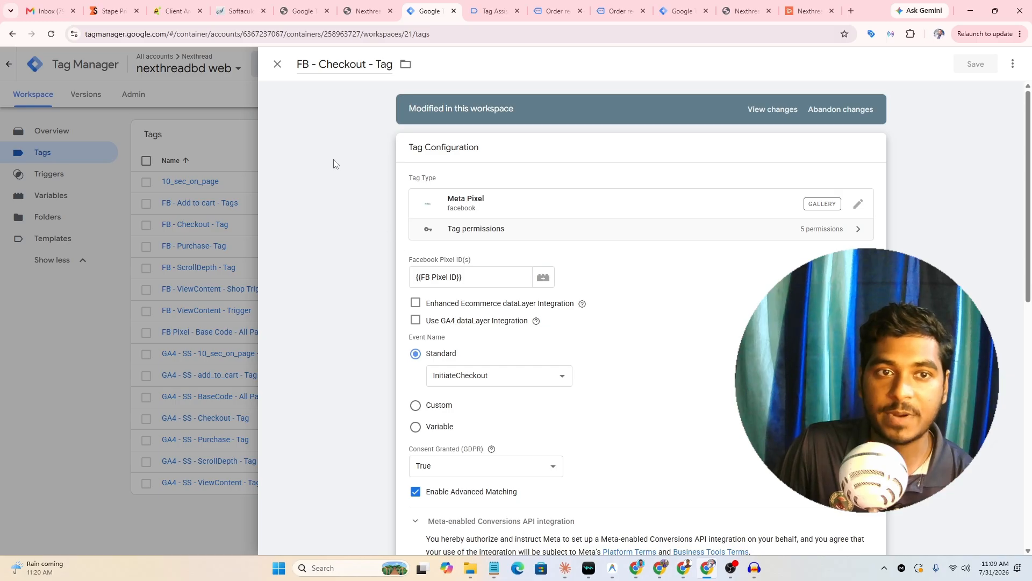
click(278, 69)
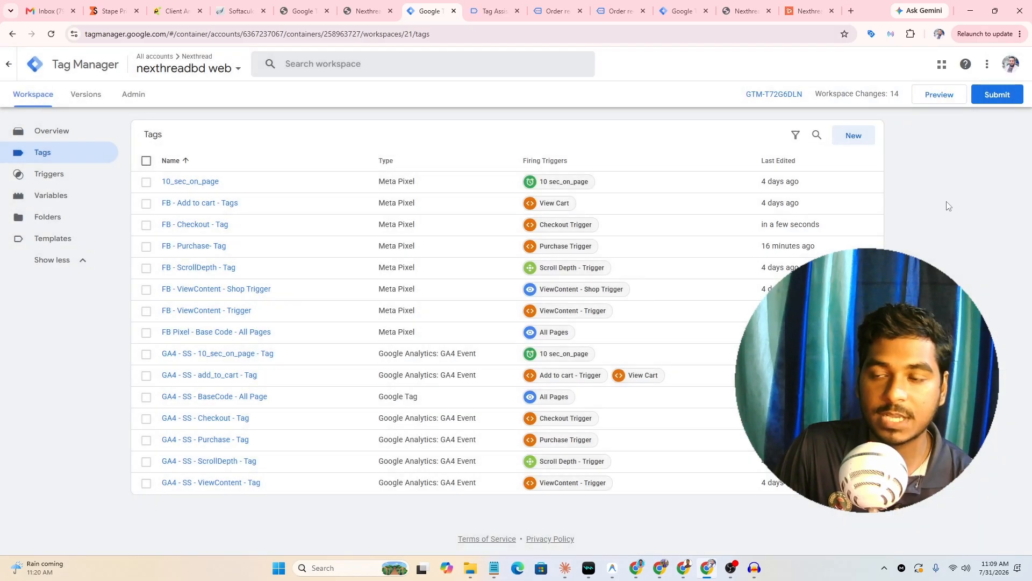